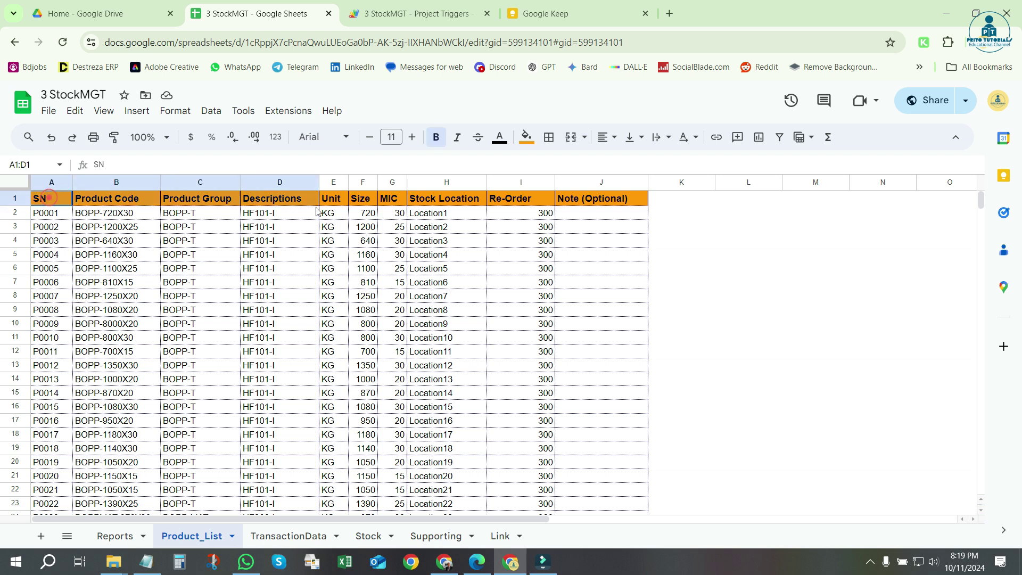
- Inspect the existing product rows and their borders, down to the first empty cell below the table
drag(63, 205, 611, 213)
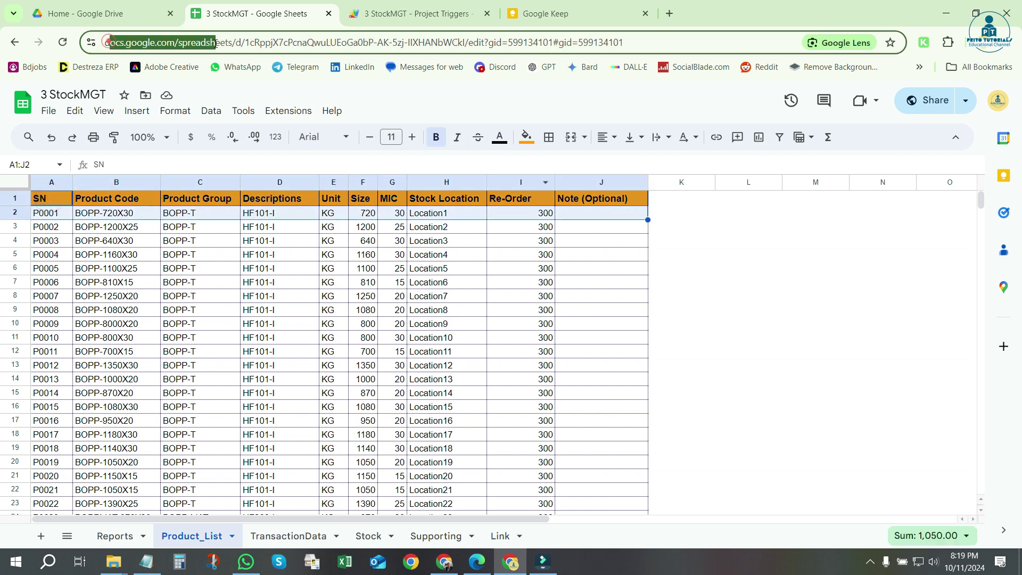
click(264, 278)
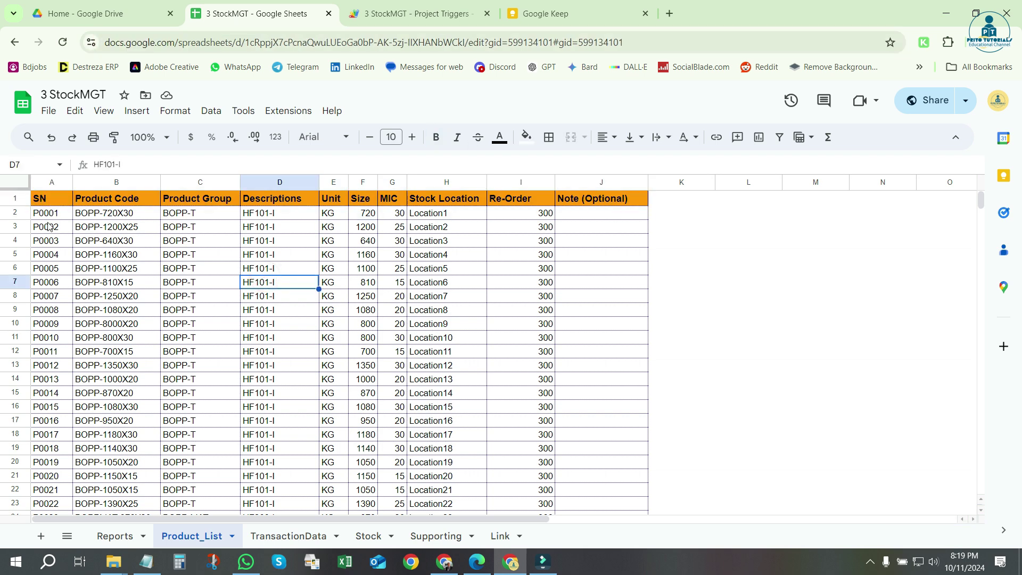
drag(47, 213, 562, 232)
scroll(489, 285, down, 6)
scroll(484, 288, down, 9)
drag(633, 372, 63, 294)
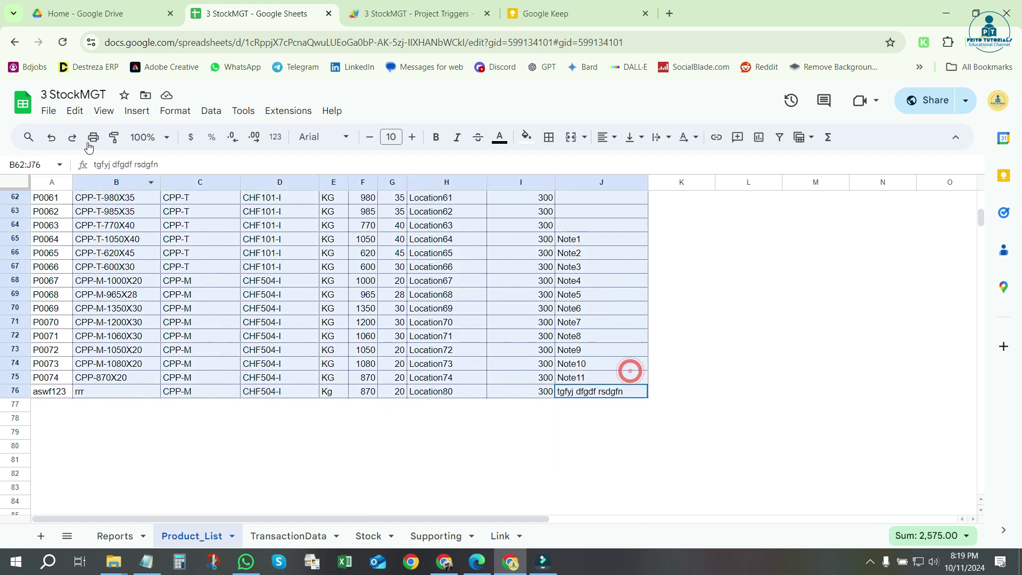
scroll(495, 314, up, 5)
scroll(504, 302, up, 5)
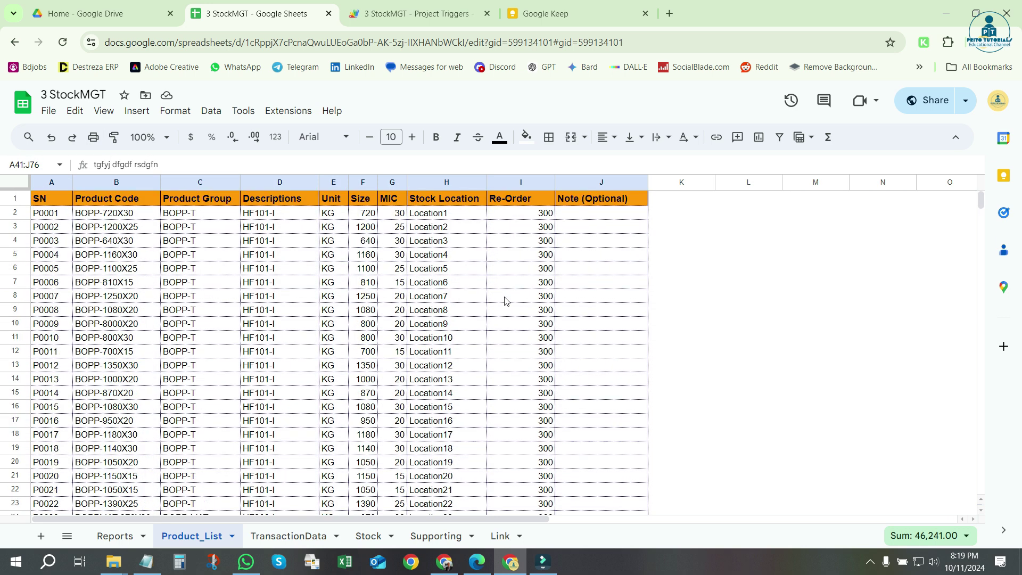
drag(51, 213, 567, 285)
scroll(559, 298, down, 3)
scroll(555, 314, down, 10)
scroll(555, 314, down, 5)
scroll(410, 314, up, 2)
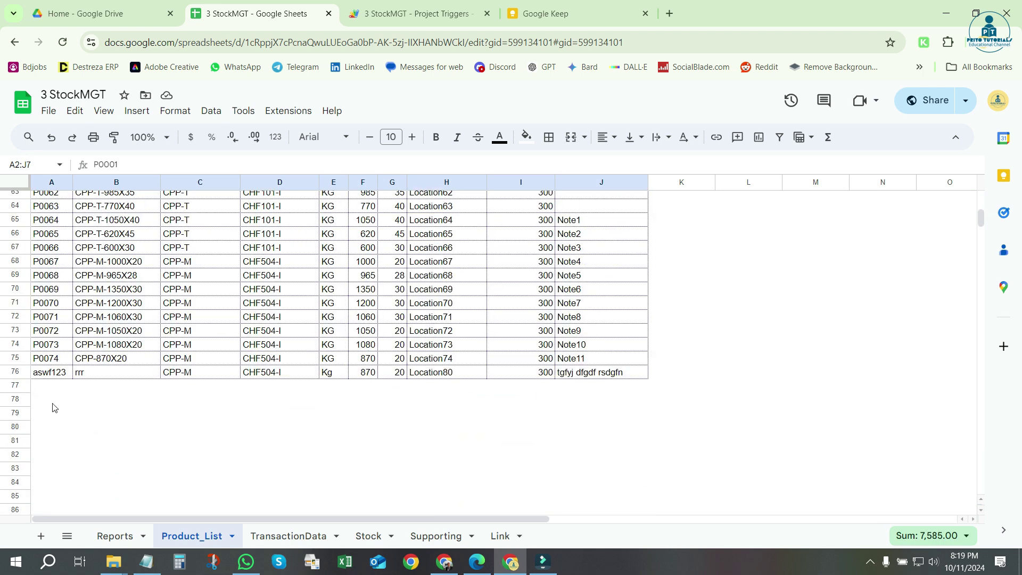
click(59, 390)
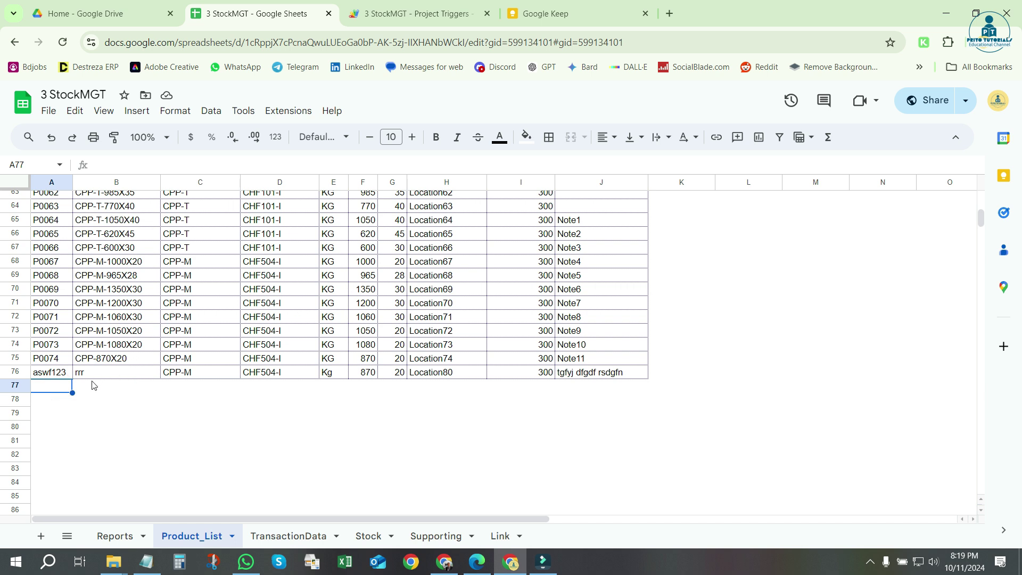
- Enter the placeholder 'wefsdf' in A77, just below the last product
drag(95, 389, 491, 410)
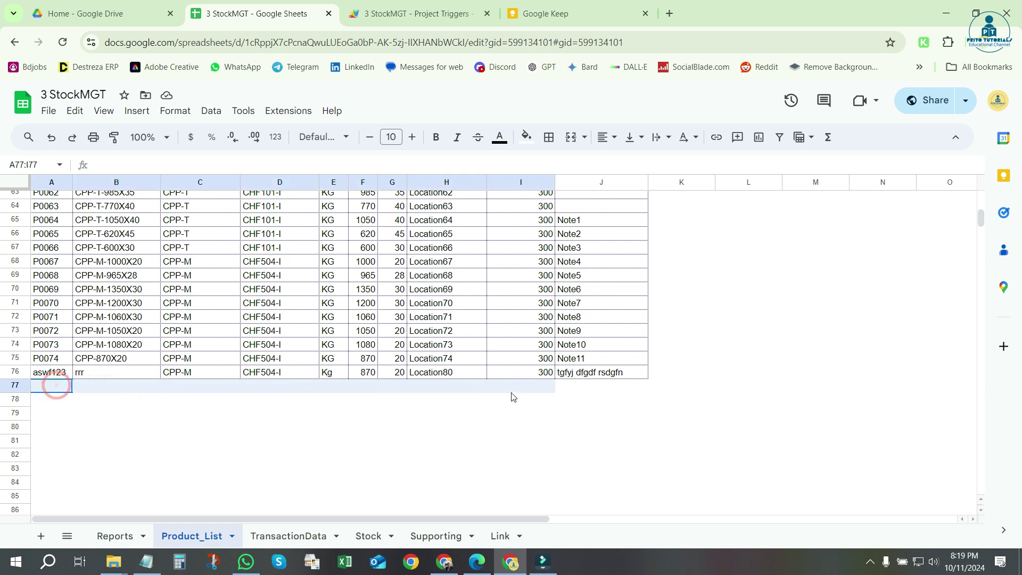
click(298, 416)
click(58, 392)
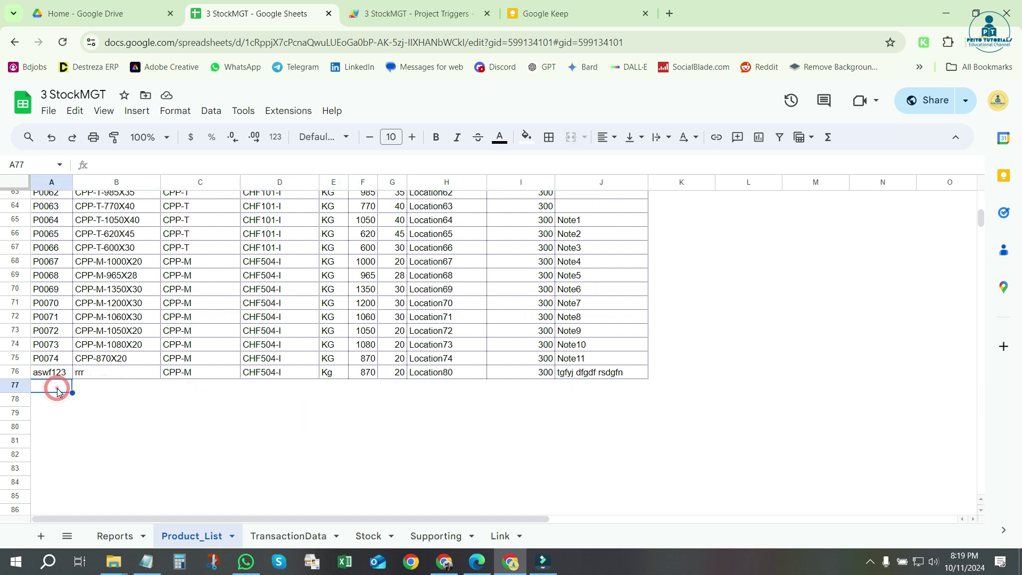
text(wefsdf)
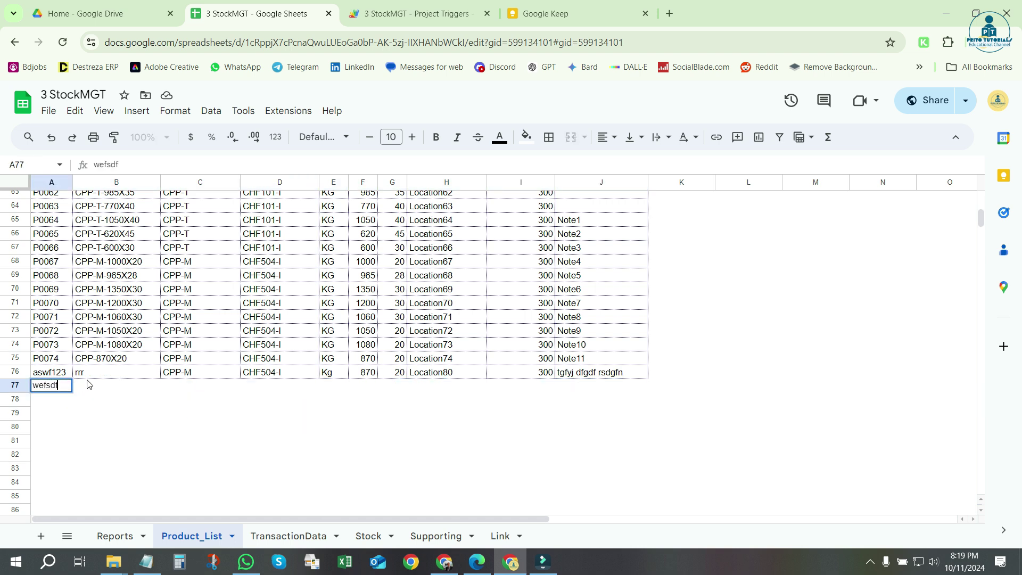
click(95, 380)
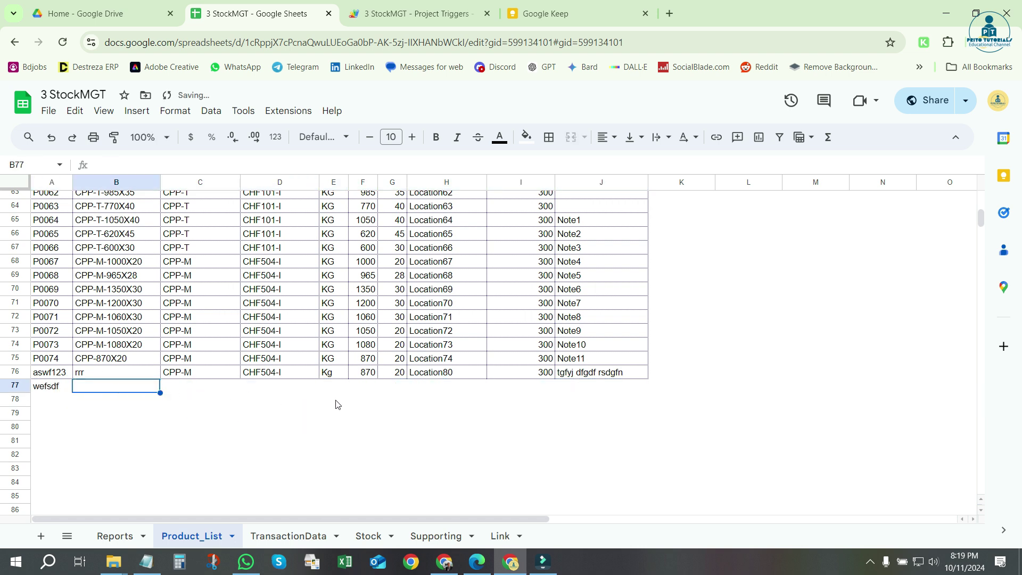
click(53, 391)
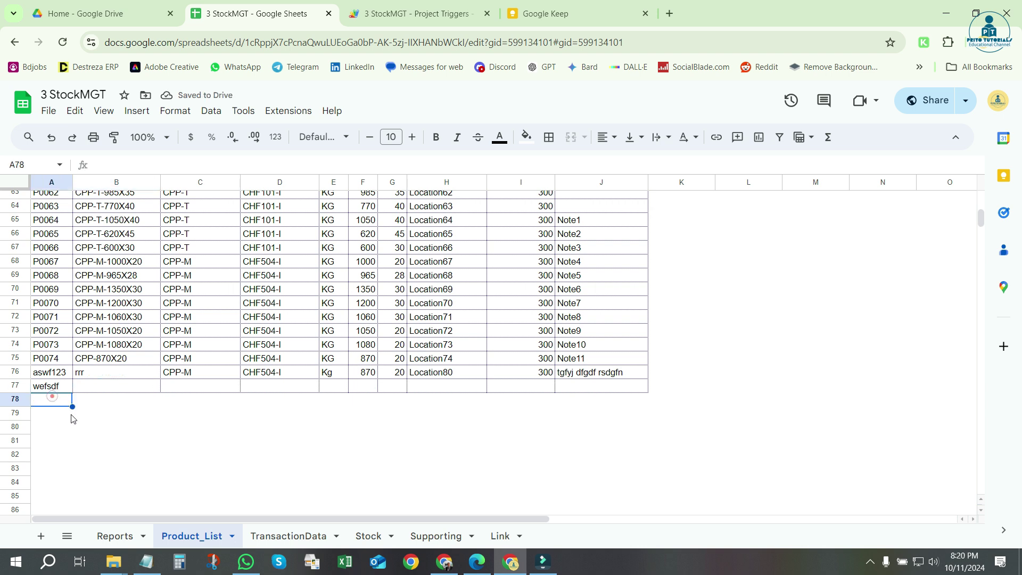
drag(110, 387, 236, 394)
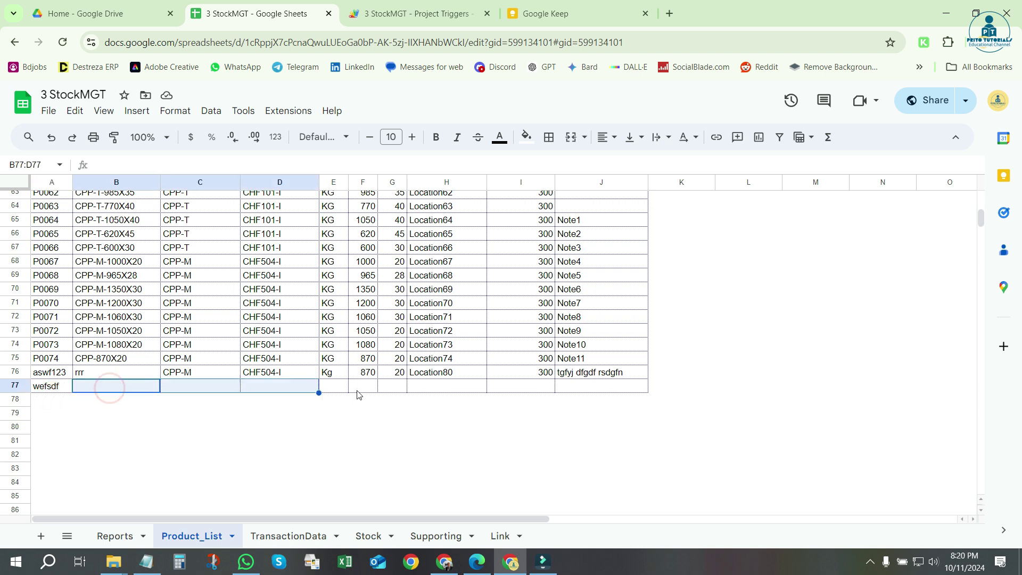
click(495, 413)
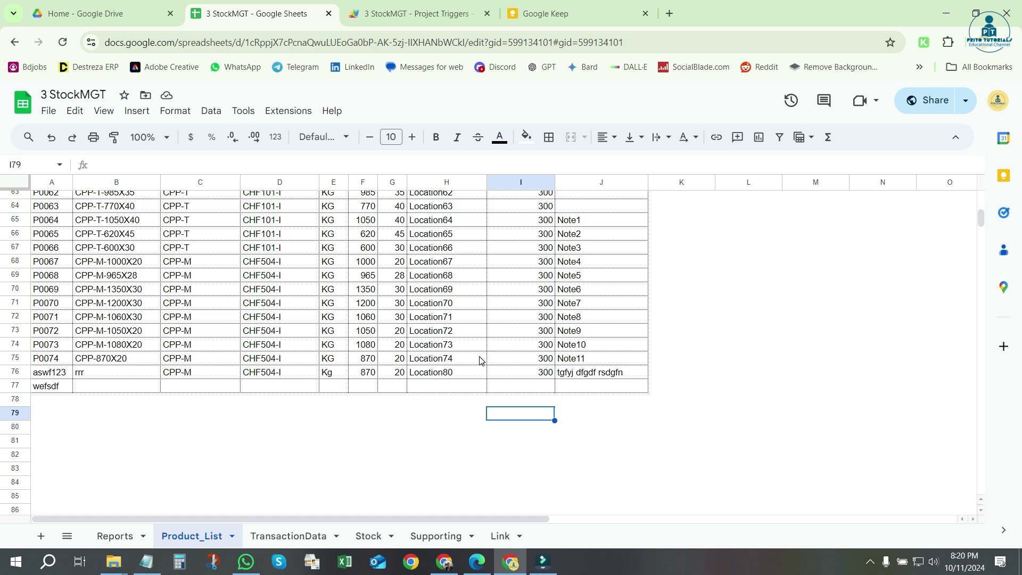
- Zoom the sheet to 150% and enter 'sdgsdfxgb' in A78
key(ctrl+plus)
key(ctrl+plus)
key(ctrl+plus)
scroll(498, 377, down, 3)
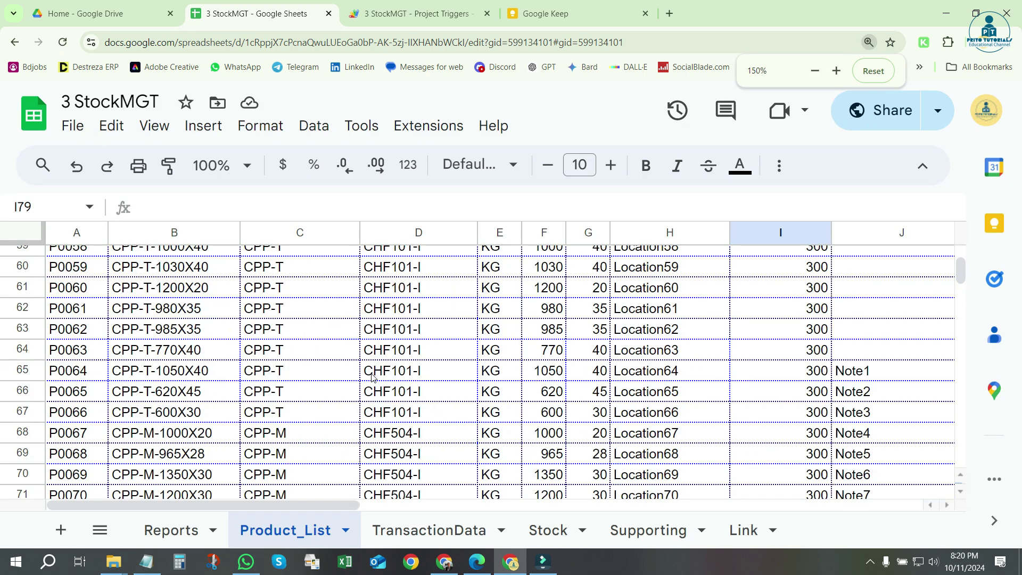
scroll(273, 354, down, 6)
scroll(260, 371, up, 2)
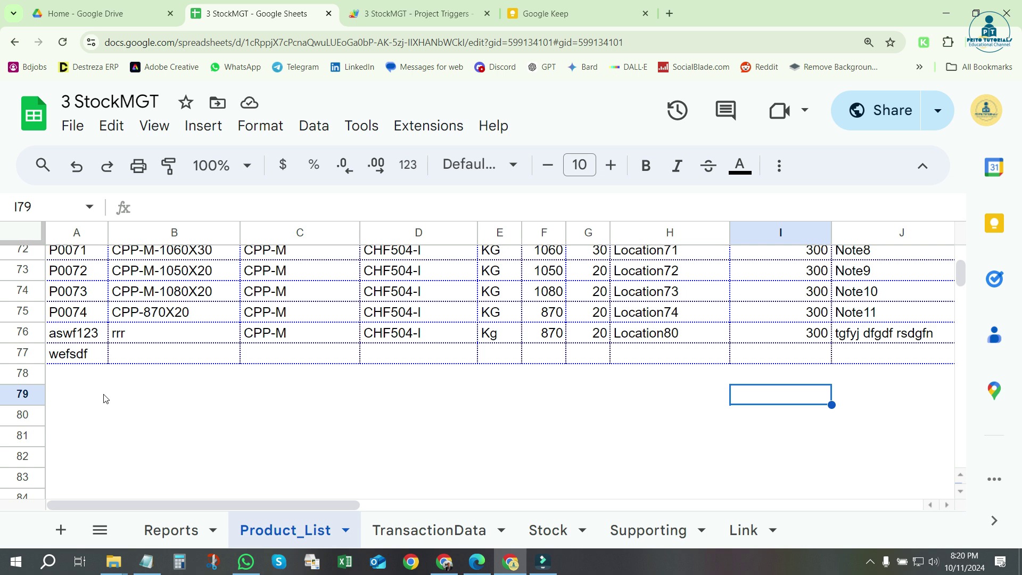
click(89, 375)
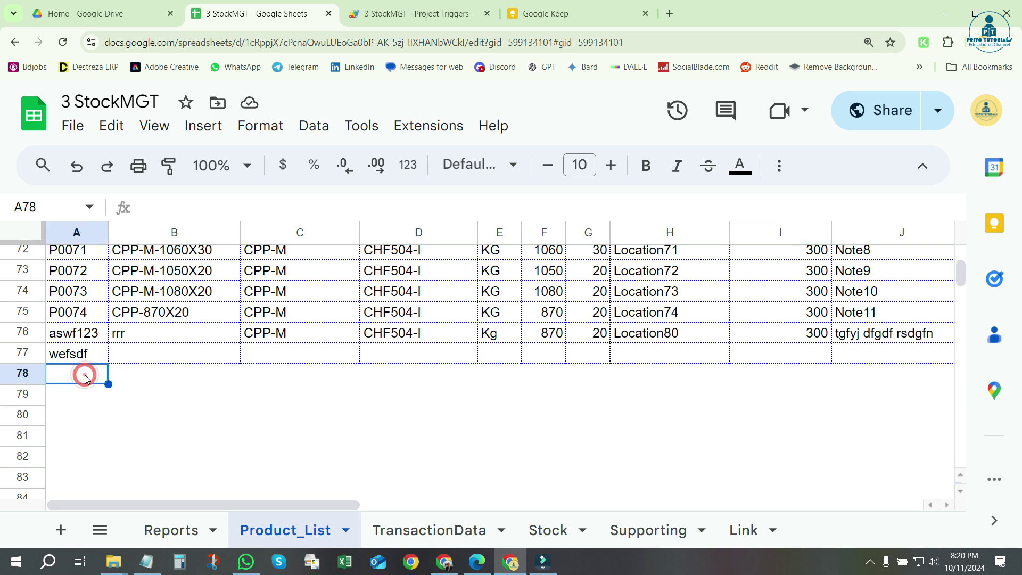
text(sdgsdfxgb)
click(79, 400)
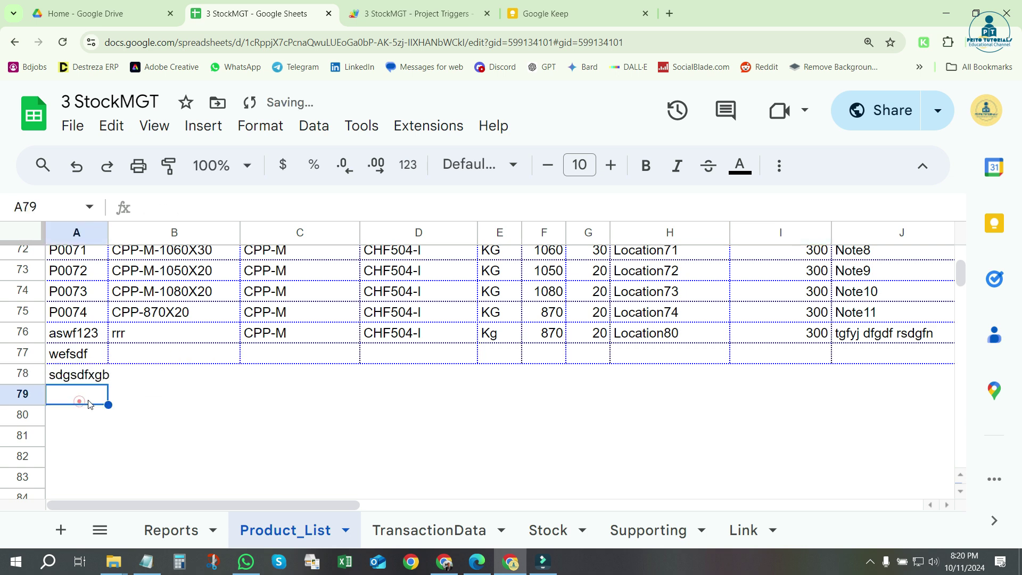
click(114, 457)
- Widen column A slightly, and zoom out to 110% and back to 150%
click(203, 394)
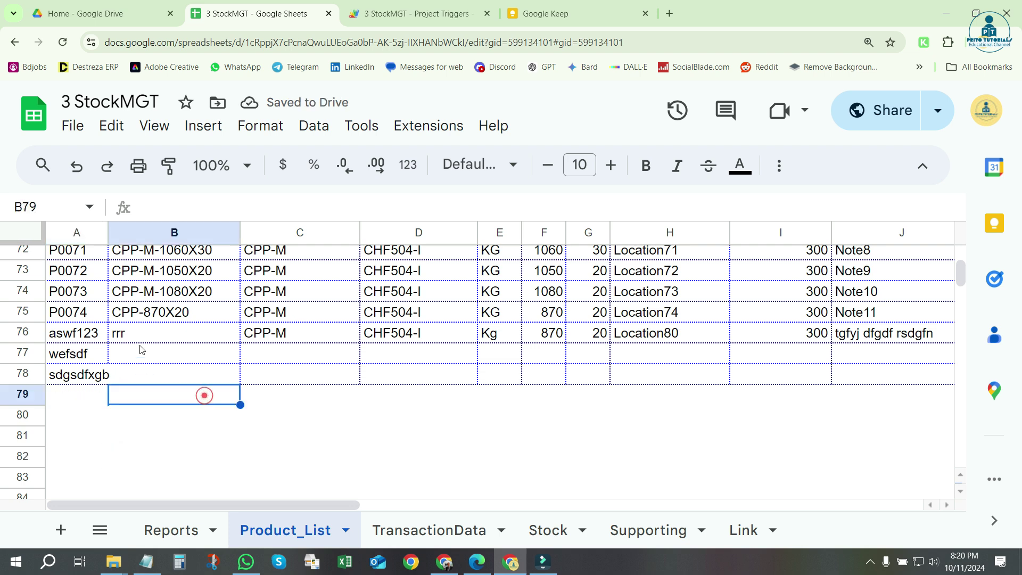
drag(108, 233, 113, 232)
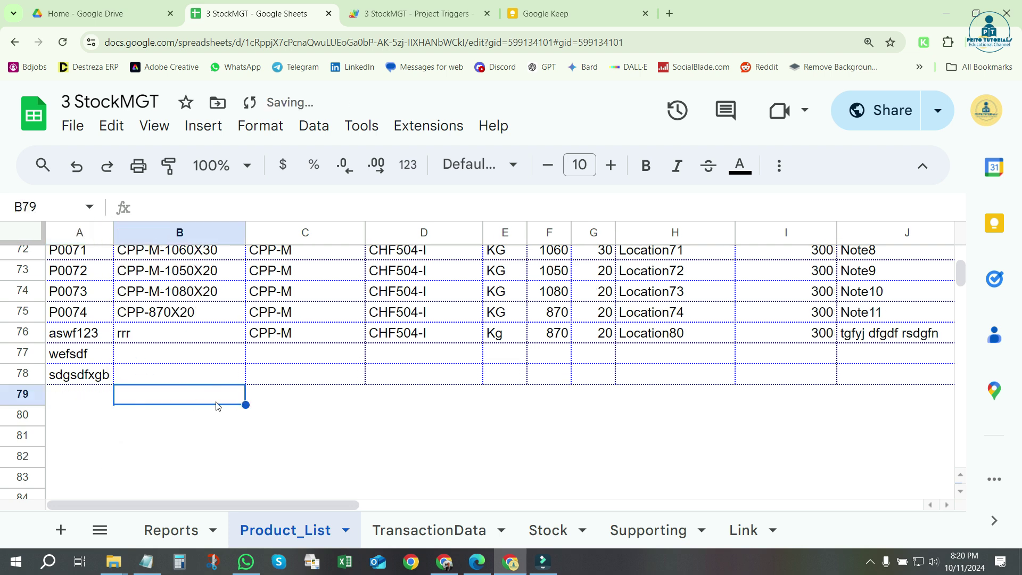
drag(362, 398, 405, 397)
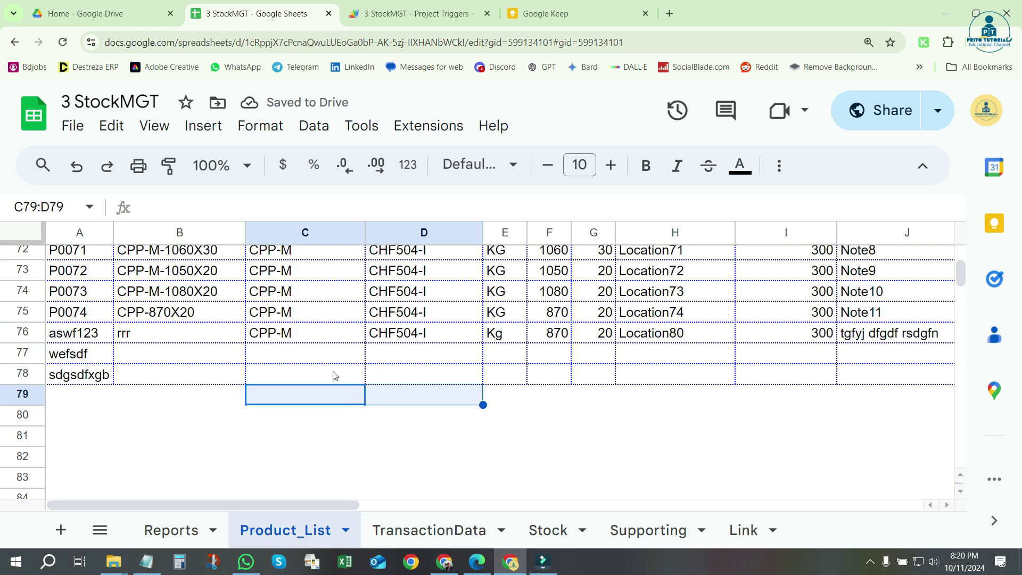
key(ctrl+minus)
key(ctrl+minus)
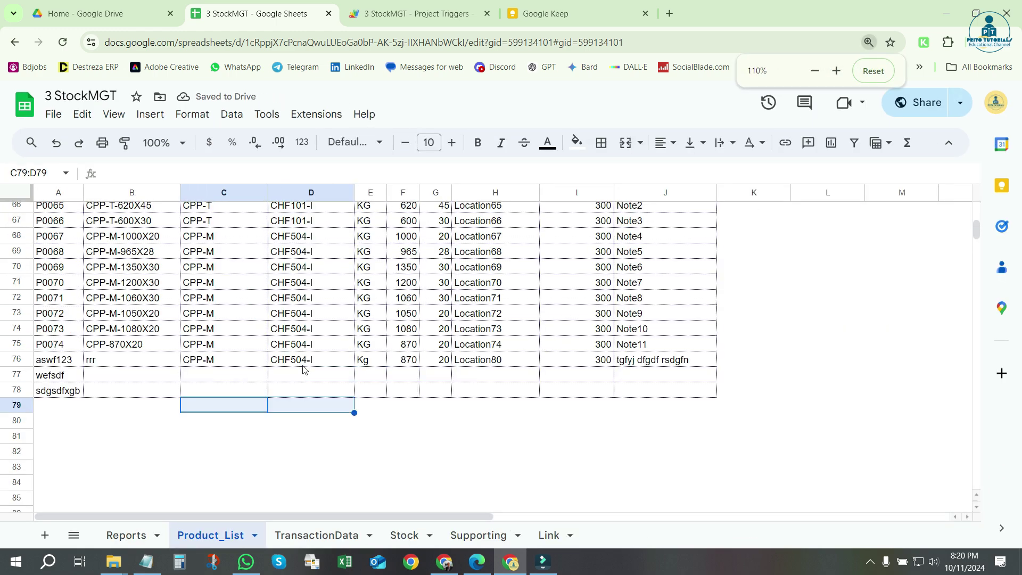
key(ctrl+plus)
key(ctrl+plus)
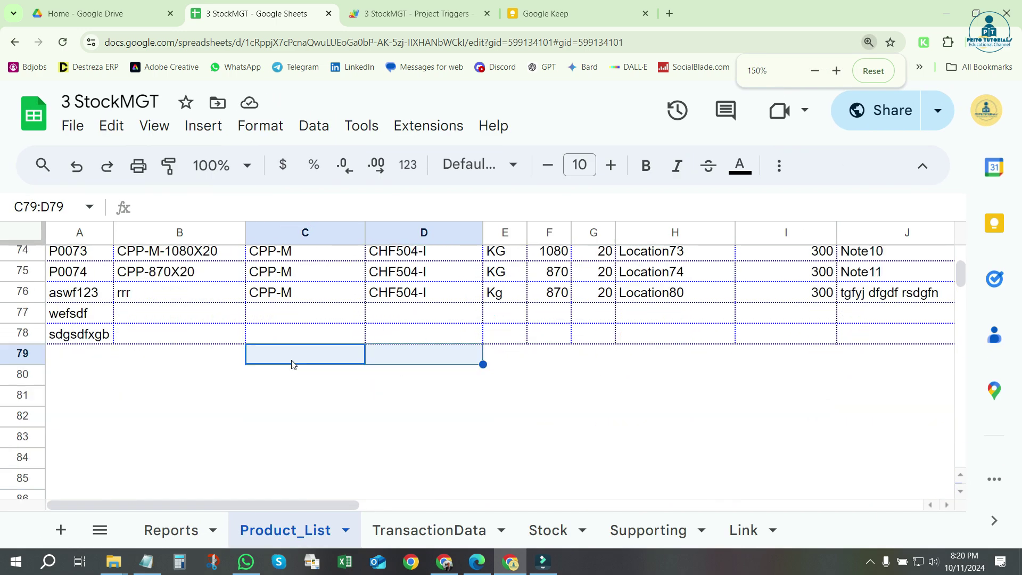
- Enter the remaining placeholders 'cvnvb', 'cvn' and 'sdvxc cvbcv' in rows 79–82
click(83, 403)
text(sdvxc cvbcv)
click(80, 372)
text(cvn)
click(75, 354)
text(cvnvb)
click(186, 387)
mouse_move(58, 355)
mouse_down()
mouse_move(171, 381)
mouse_move(917, 426)
mouse_up()
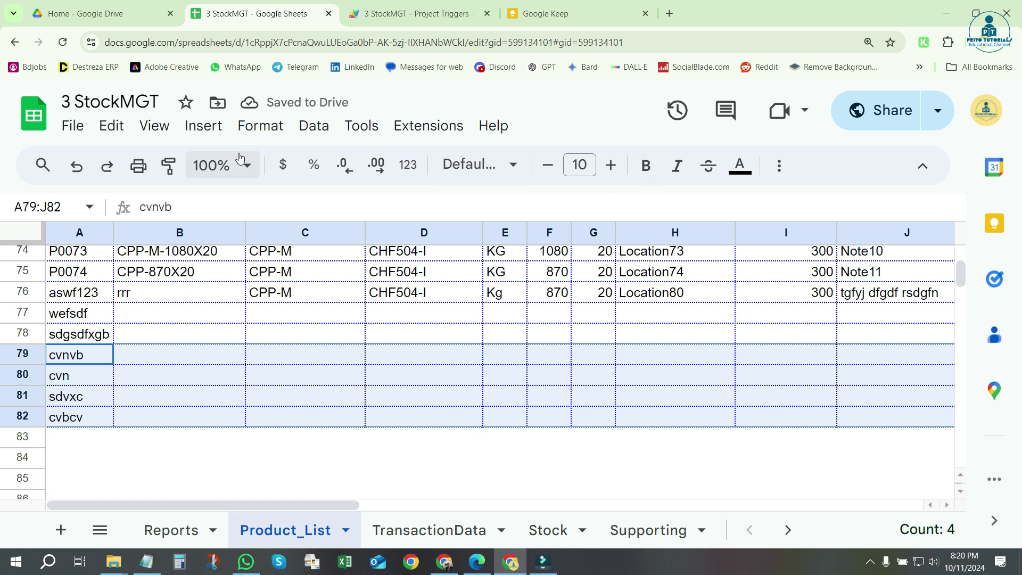
- Look at the dotted border style and colour options, then close them without applying
click(779, 165)
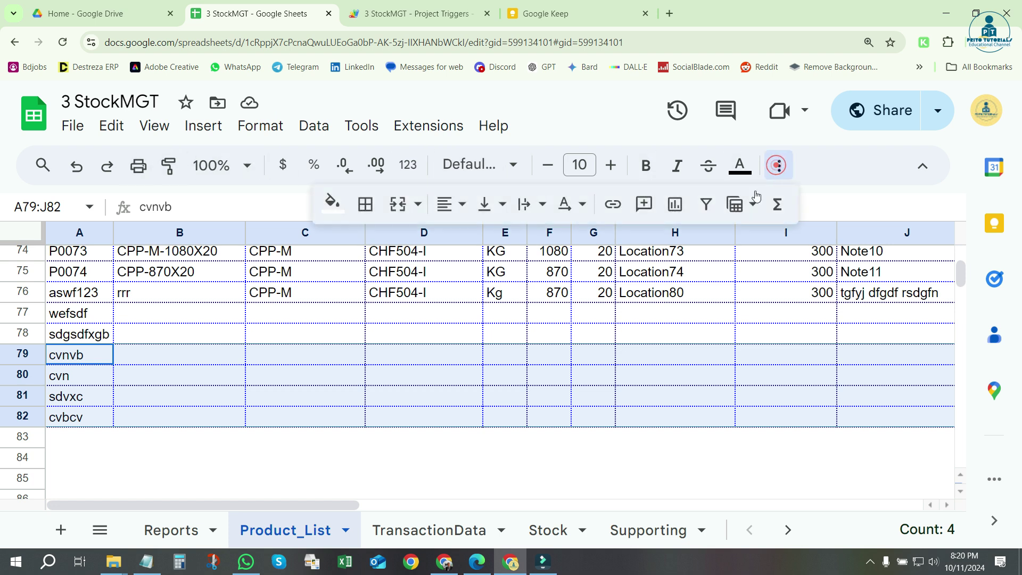
click(365, 204)
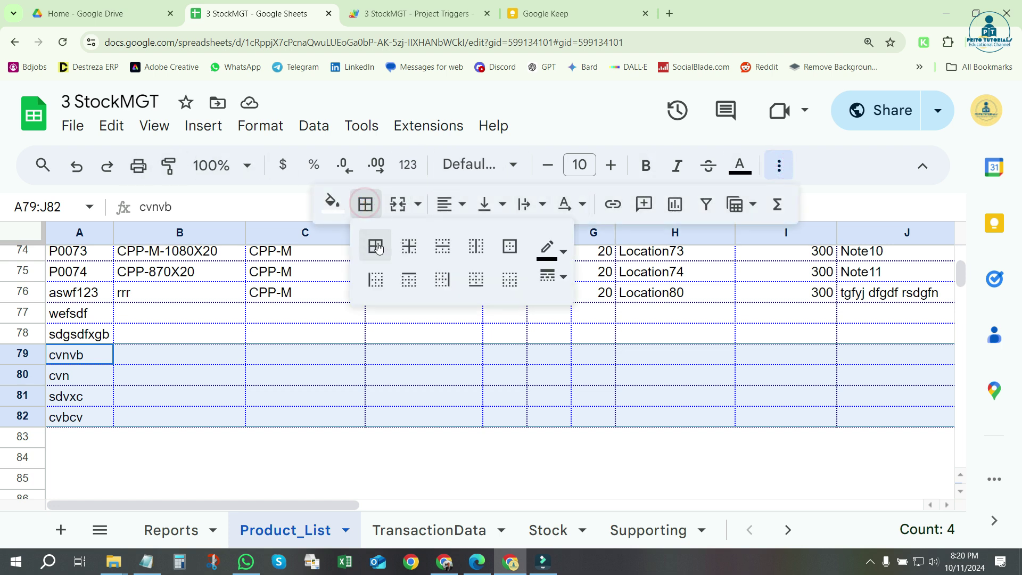
click(551, 275)
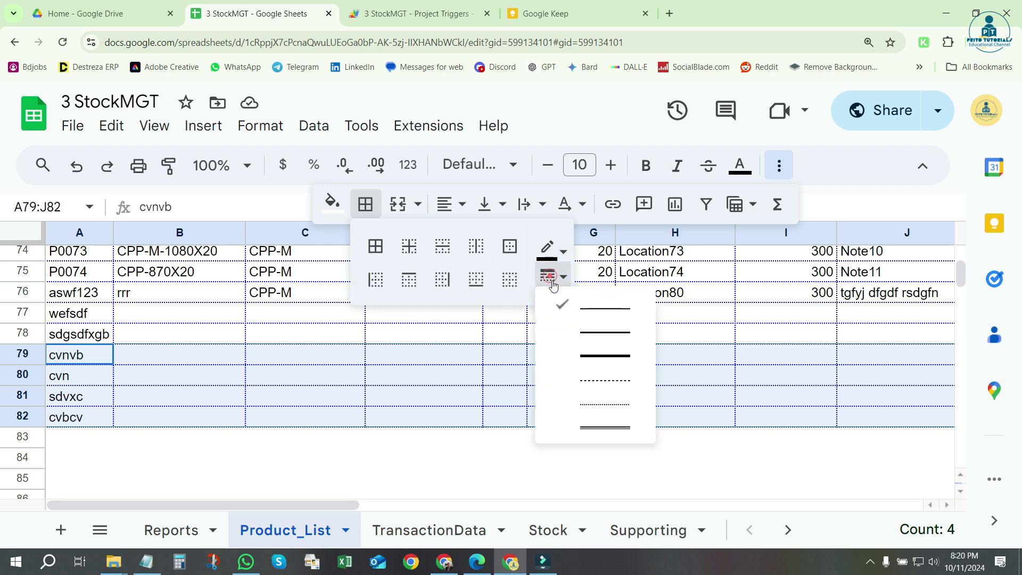
click(585, 376)
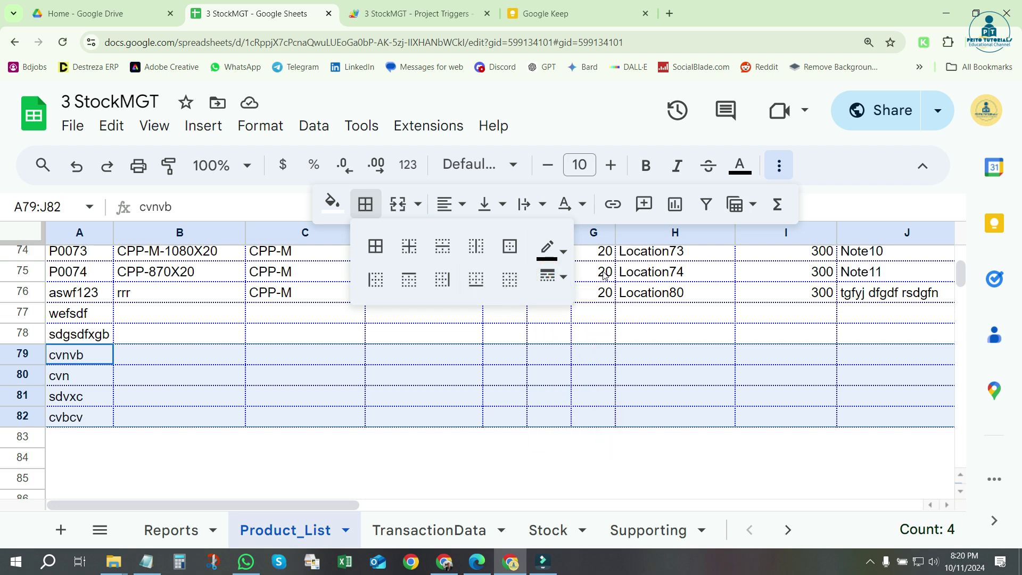
click(564, 256)
click(532, 295)
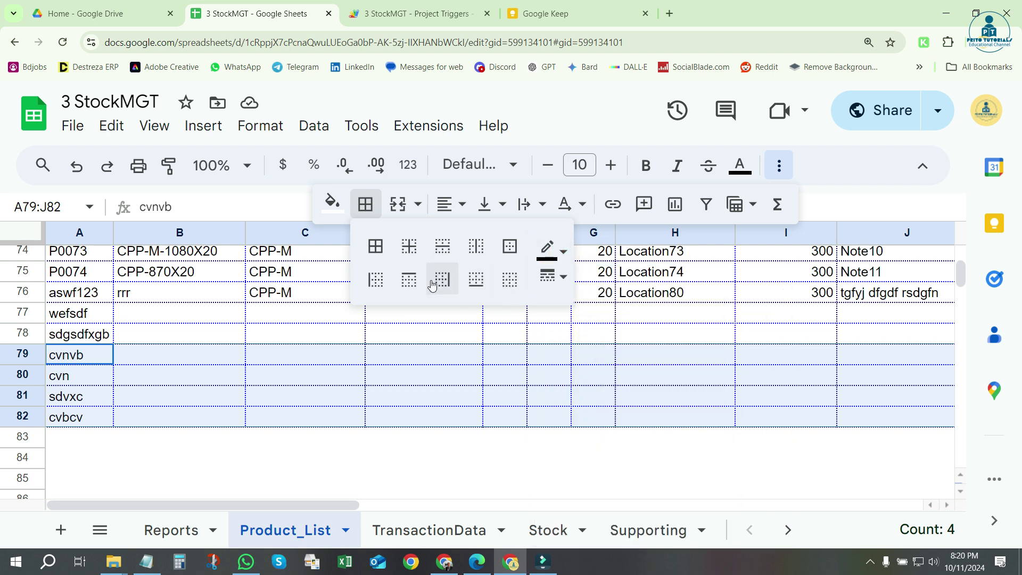
click(195, 344)
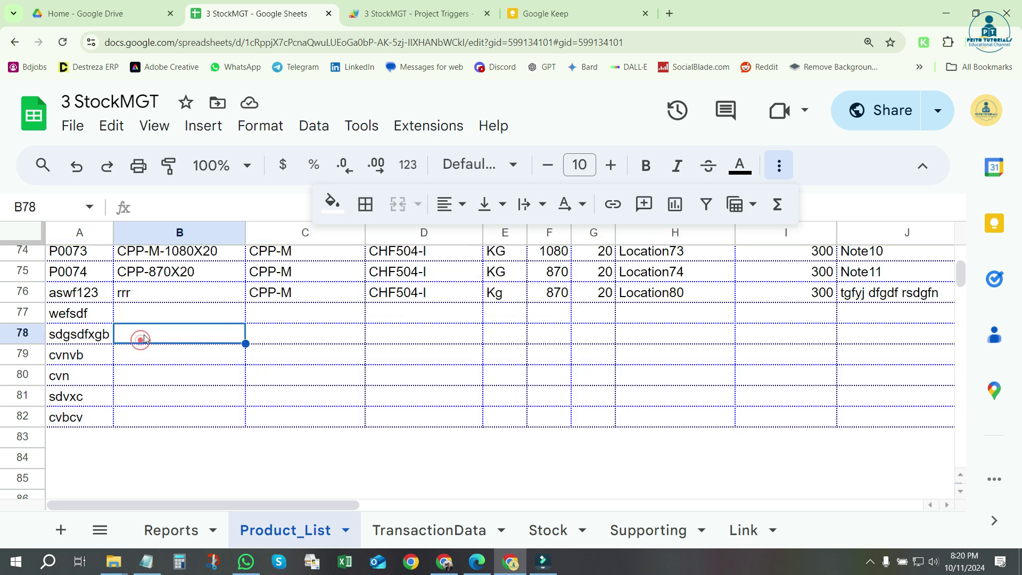
- Clear the contents of rows 77–82 and zoom the page out to show more columns
click(27, 312)
drag(28, 311, 23, 417)
key(Delete)
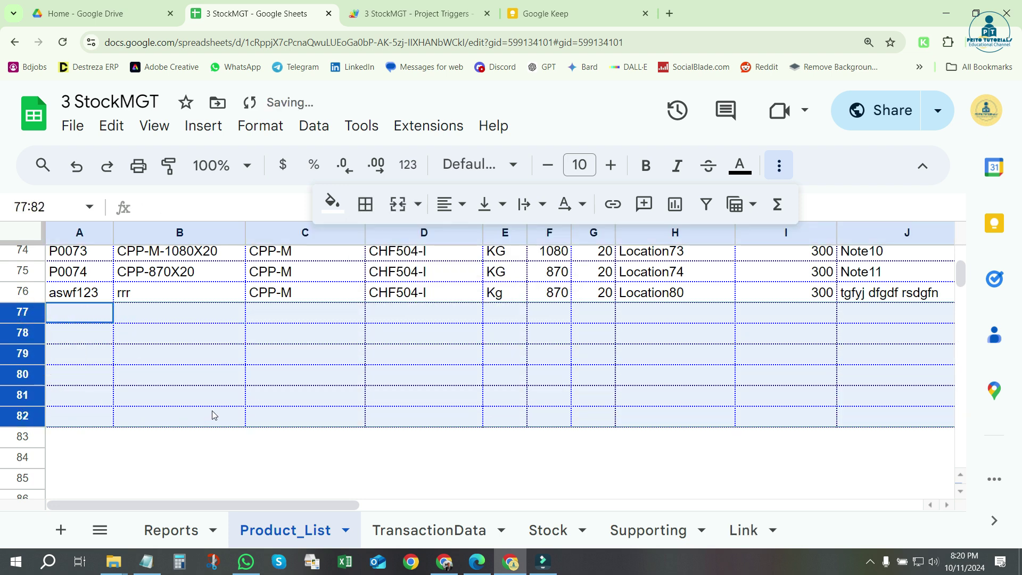
click(223, 370)
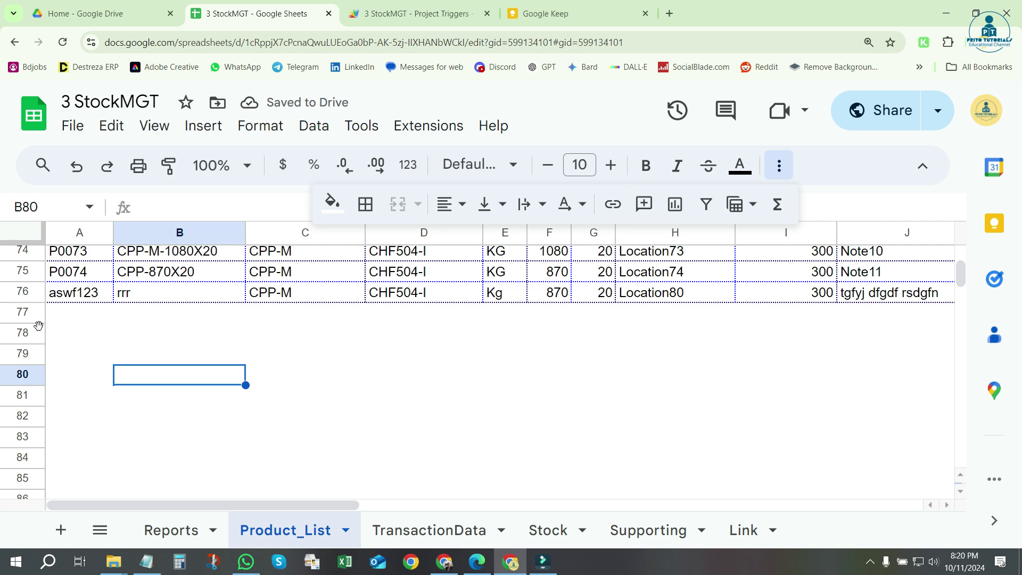
drag(50, 314, 479, 404)
click(625, 370)
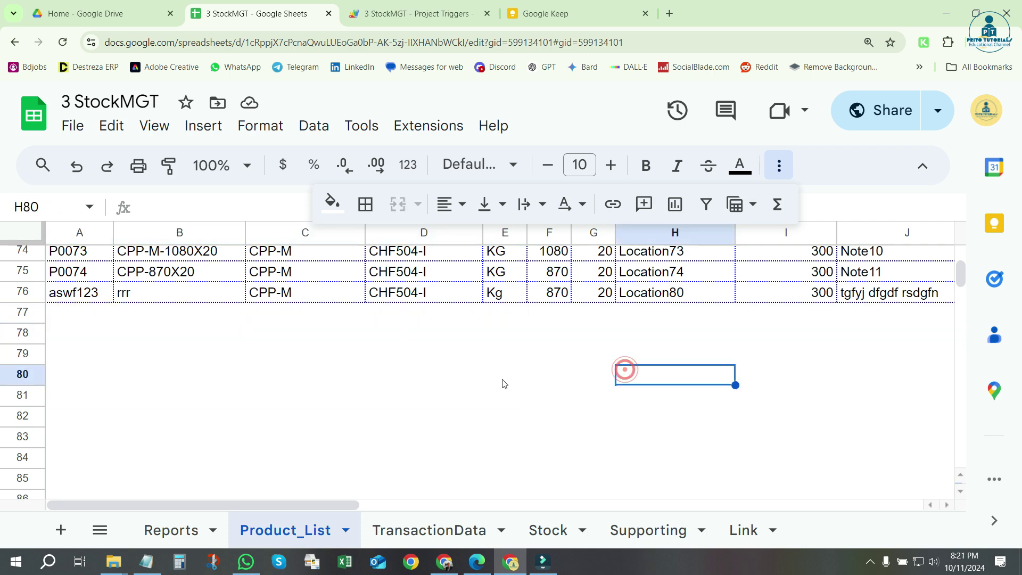
key(ctrl+minus)
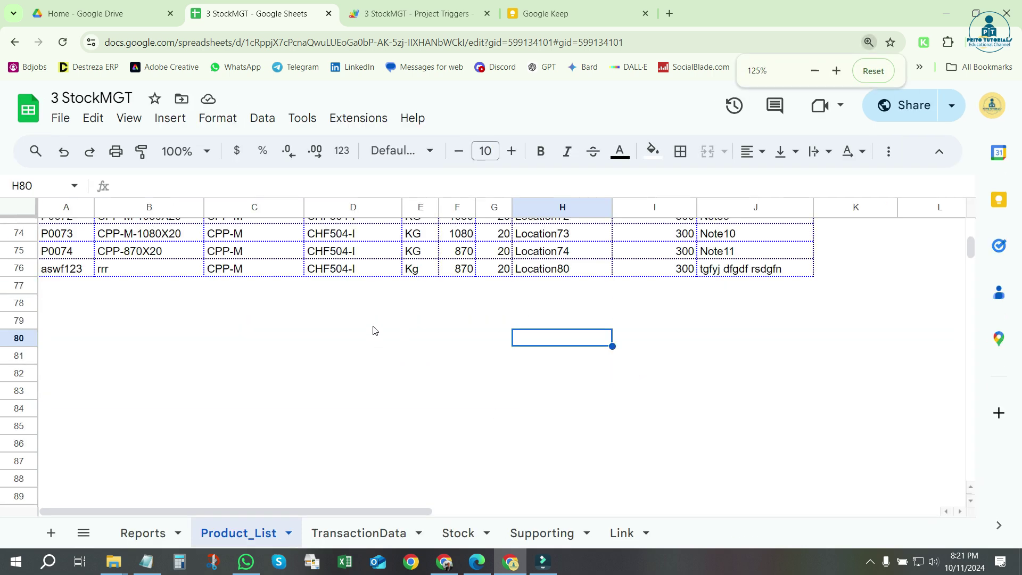
click(197, 371)
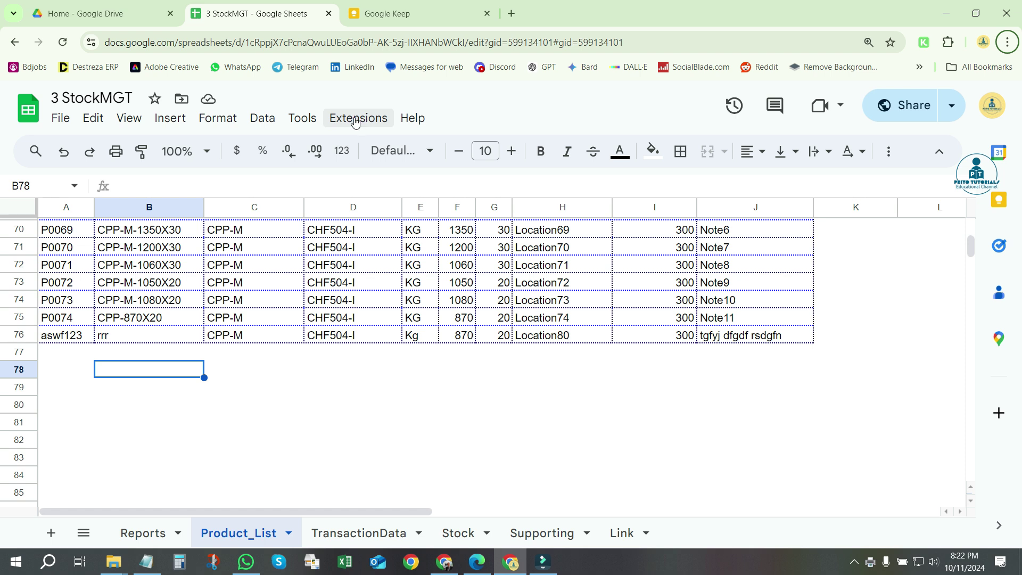
- Launch the spreadsheet's bound Apps Script project from the Extensions menu
click(356, 123)
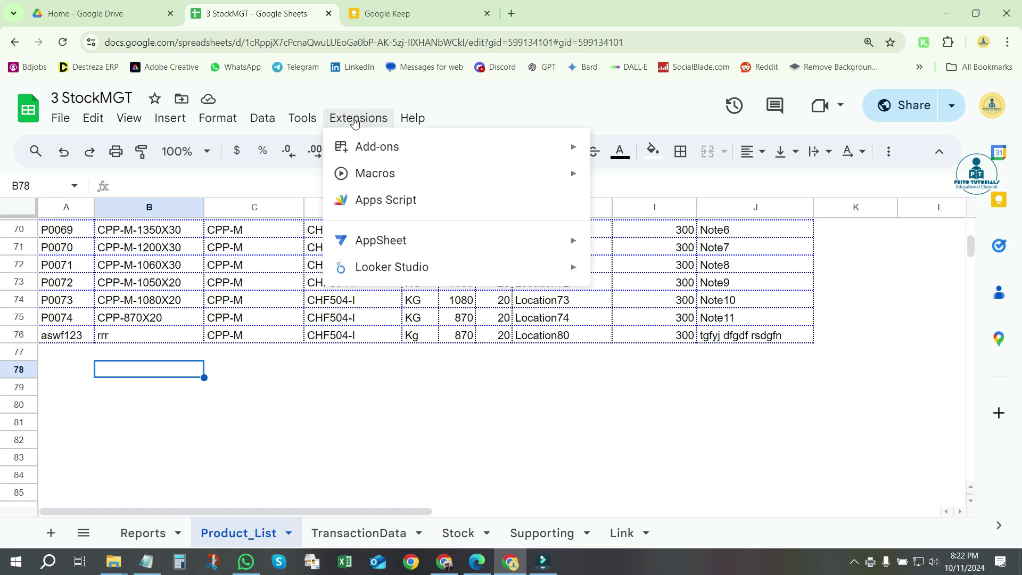
click(408, 206)
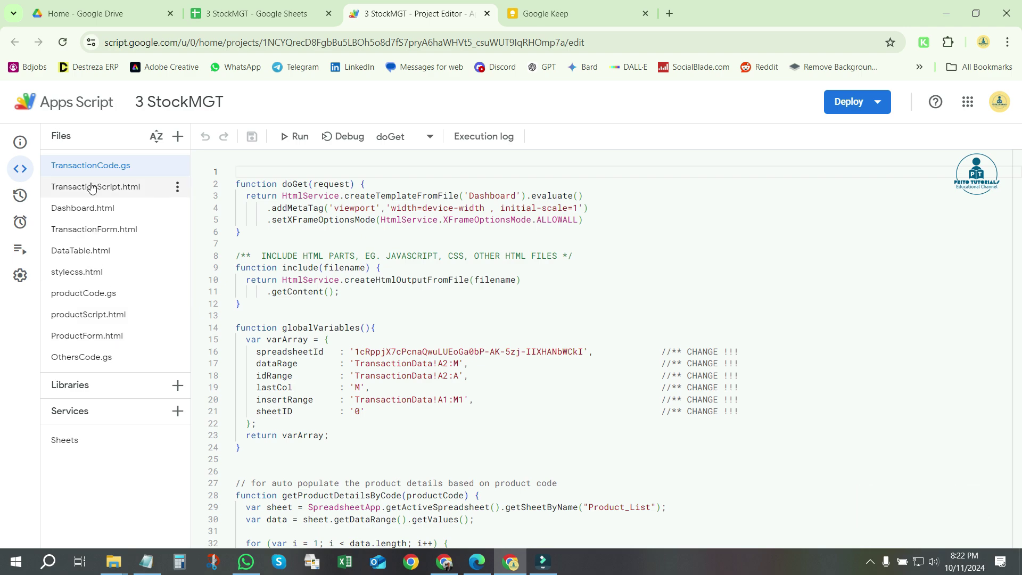
- Open OthersCode.gs and delete the product_autoBorder function below filterData
click(85, 357)
scroll(432, 323, down, 4)
scroll(432, 323, down, 7)
scroll(421, 330, down, 7)
scroll(372, 335, down, 1)
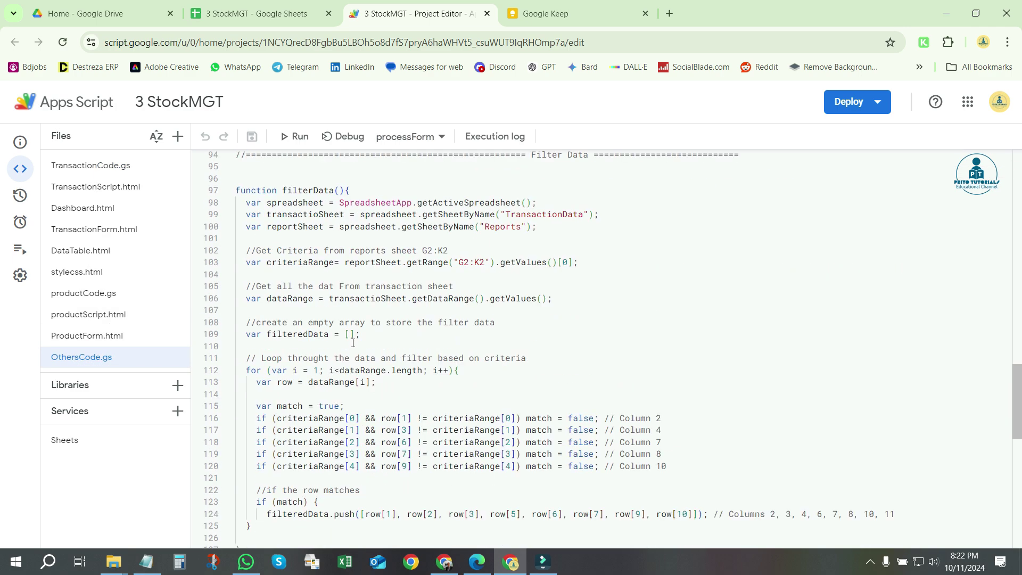
scroll(349, 339, down, 5)
scroll(349, 338, down, 3)
scroll(350, 338, up, 1)
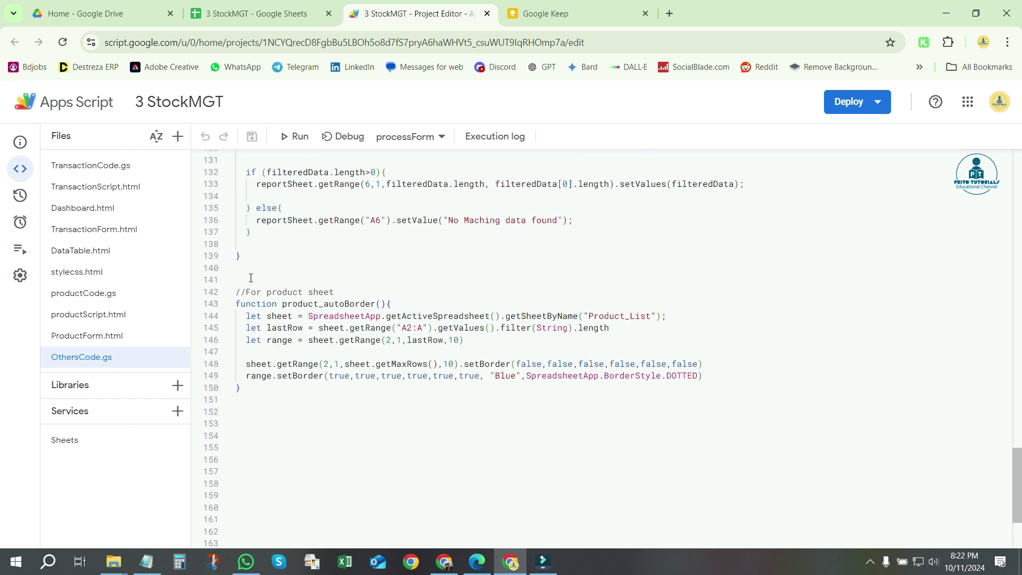
mouse_move(242, 388)
mouse_down()
mouse_move(225, 291)
mouse_move(223, 314)
mouse_up()
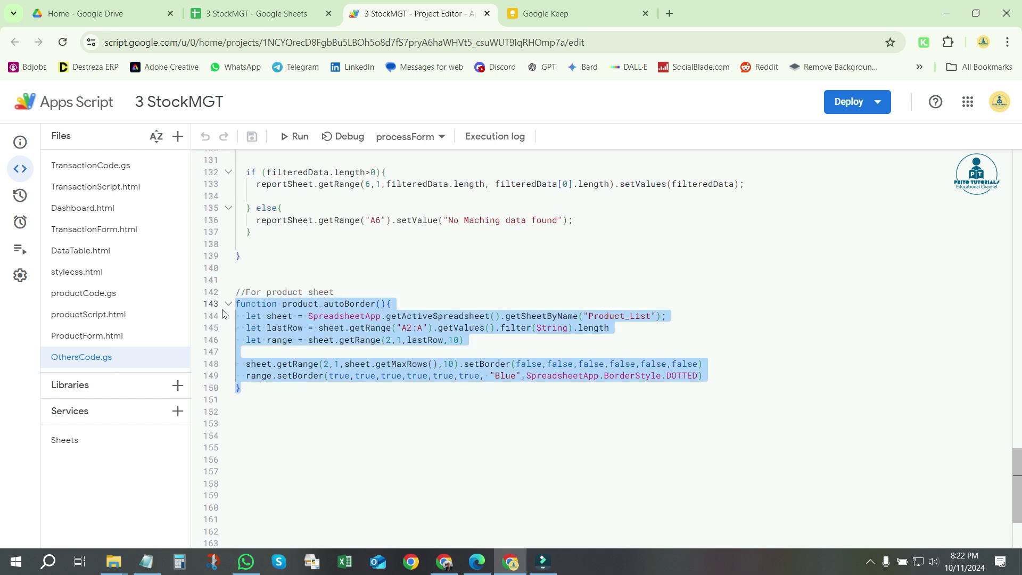
key(Delete)
click(250, 301)
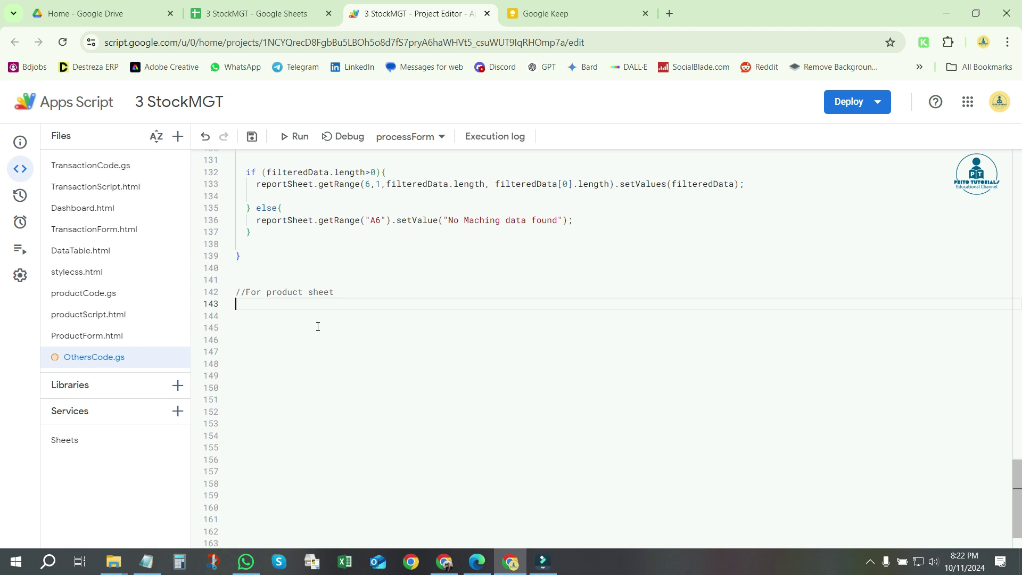
- Add a blank line under the //For product sheet comment and type 'function' on line 145
click(291, 268)
scroll(370, 301, down, 1)
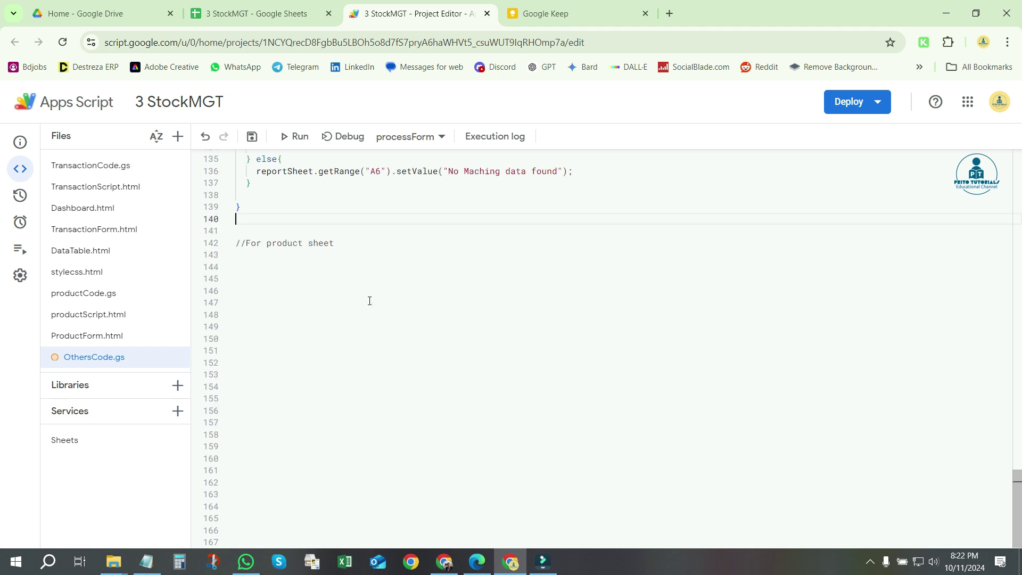
key(ctrl+z)
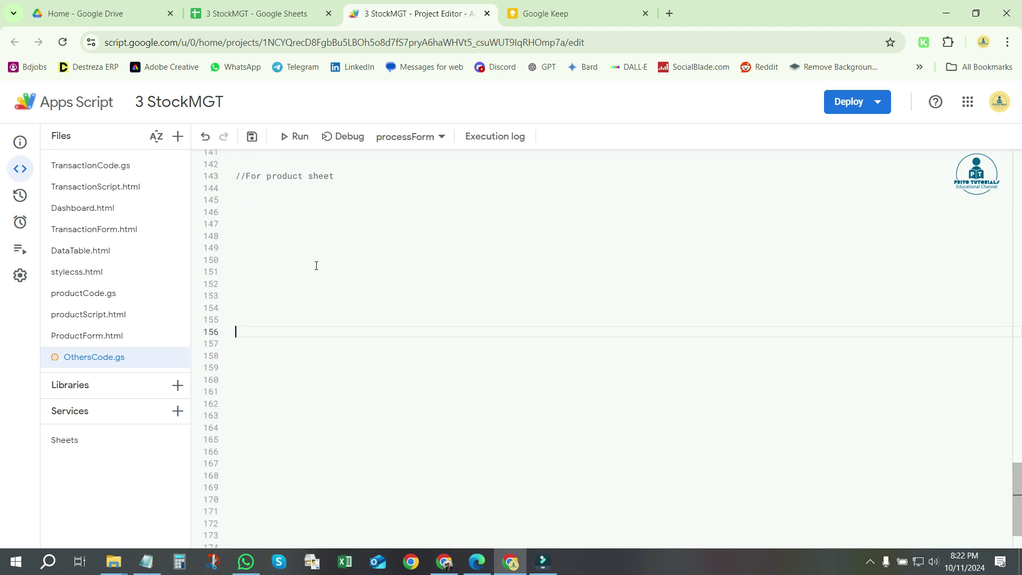
click(275, 204)
text(f)
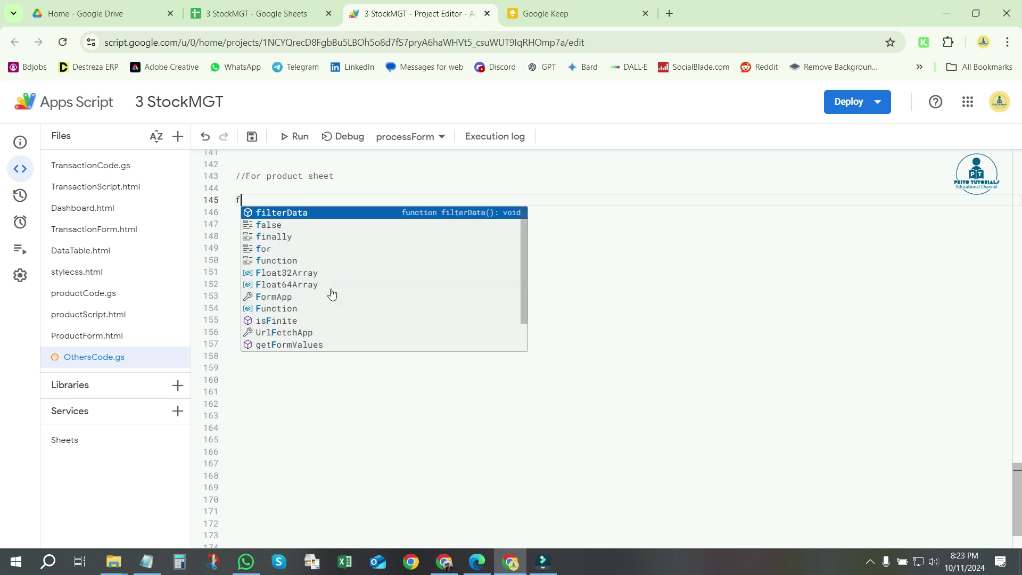
text(unction )
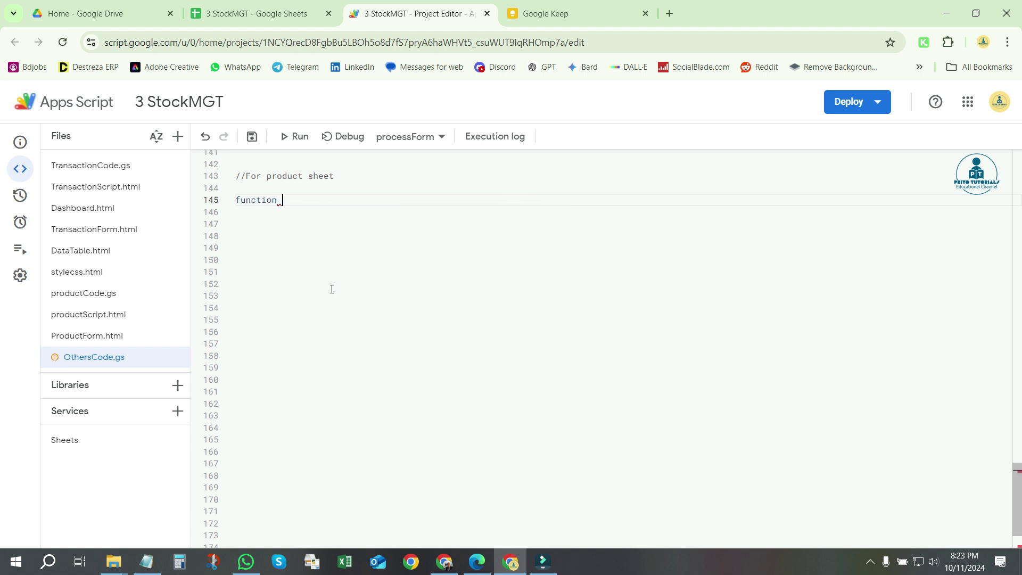
text(ge)
key(BackSpace)
key(BackSpace)
- Return to the spreadsheet and check the Product_List sheet name via Rename, leaving it unchanged
click(261, 14)
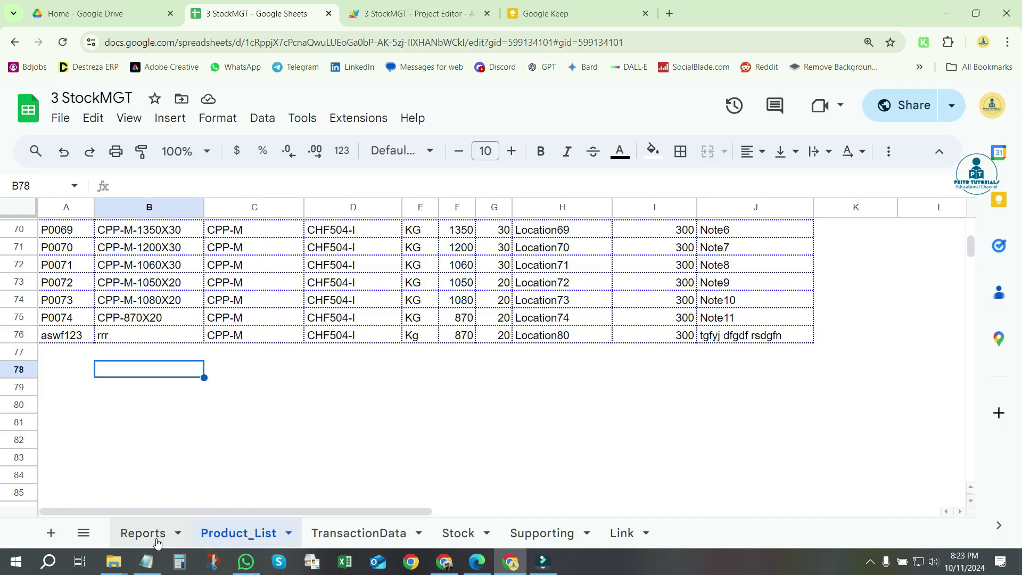
right_click(266, 536)
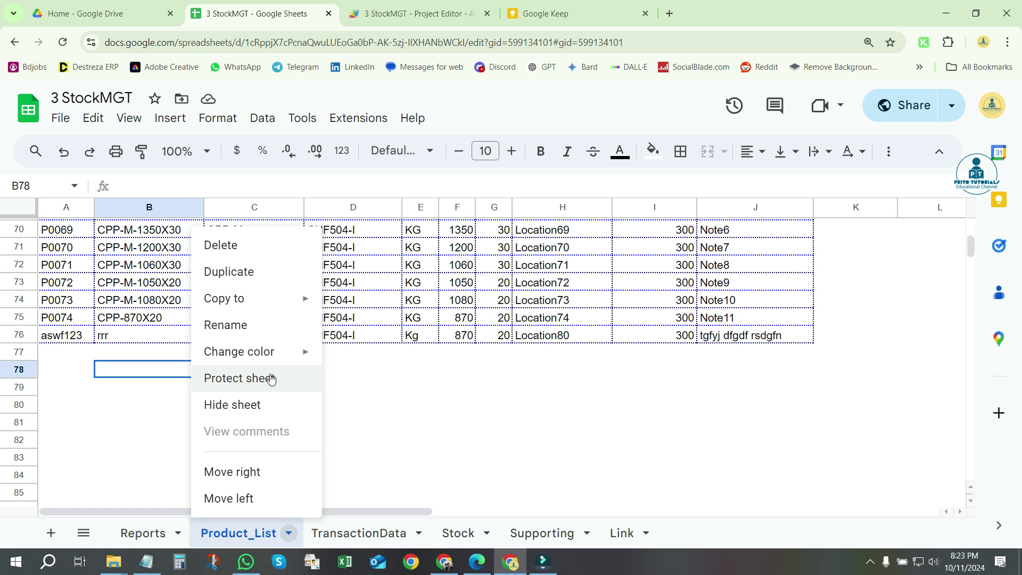
click(254, 324)
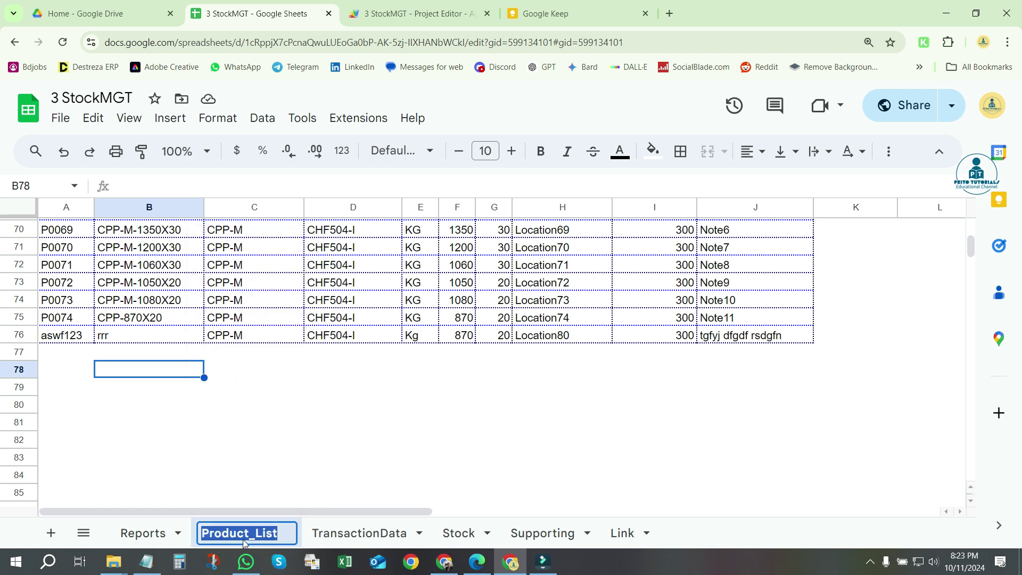
click(245, 457)
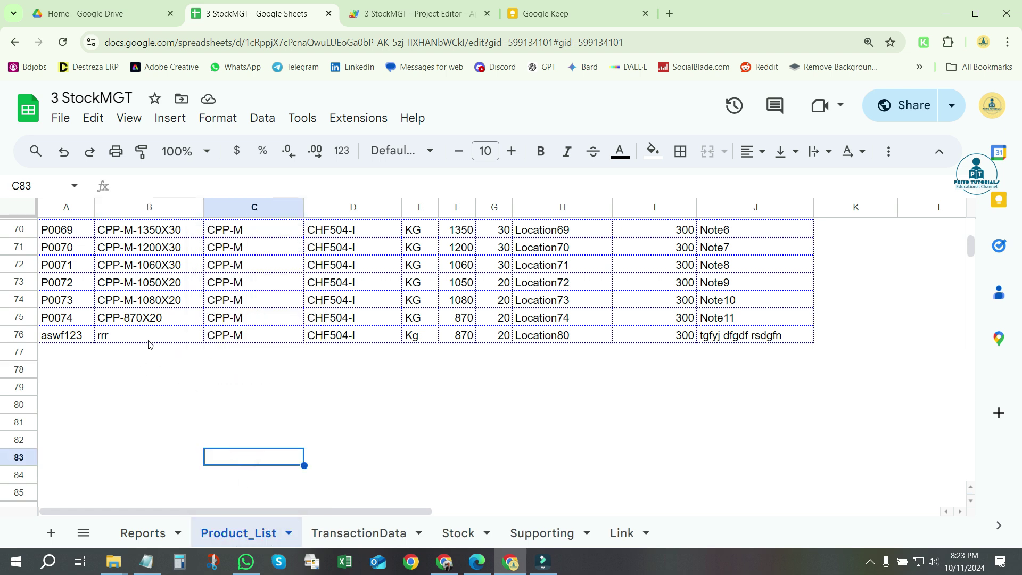
- Remove the word 'function' from line 145 of the script and save the project
click(244, 366)
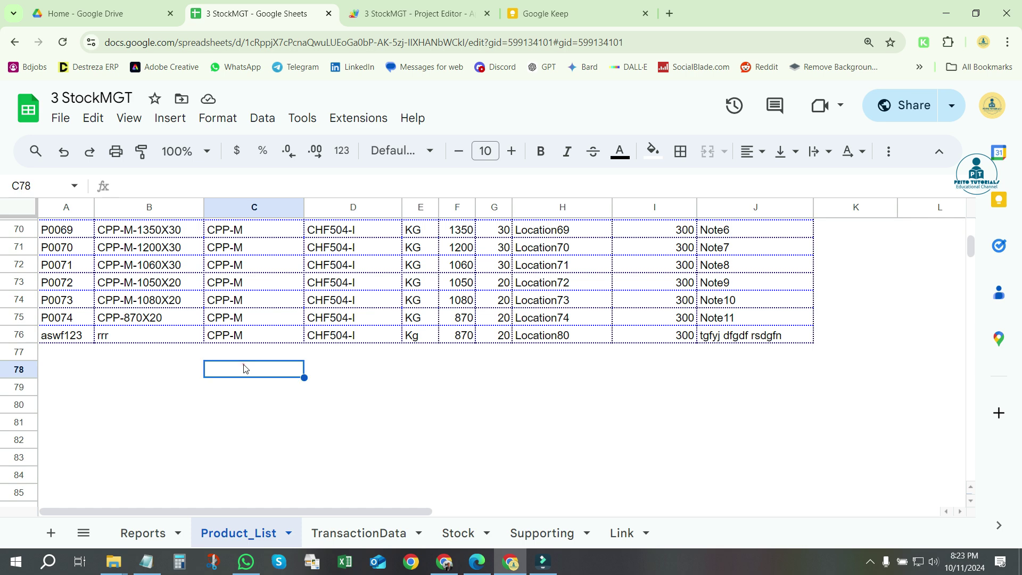
click(471, 4)
click(268, 247)
click(279, 199)
drag(302, 206, 236, 197)
key(BackSpace)
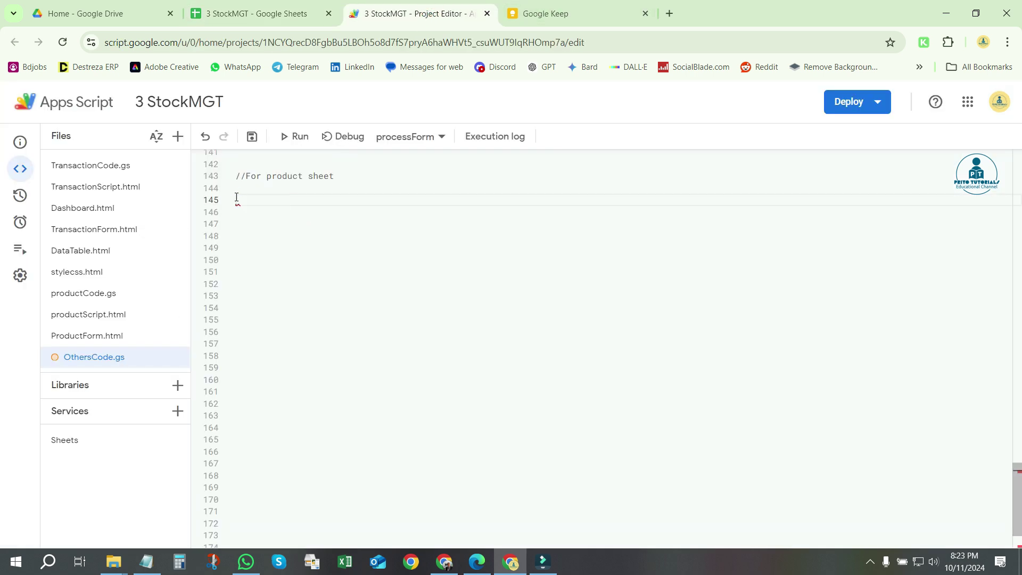
key(ctrl+s)
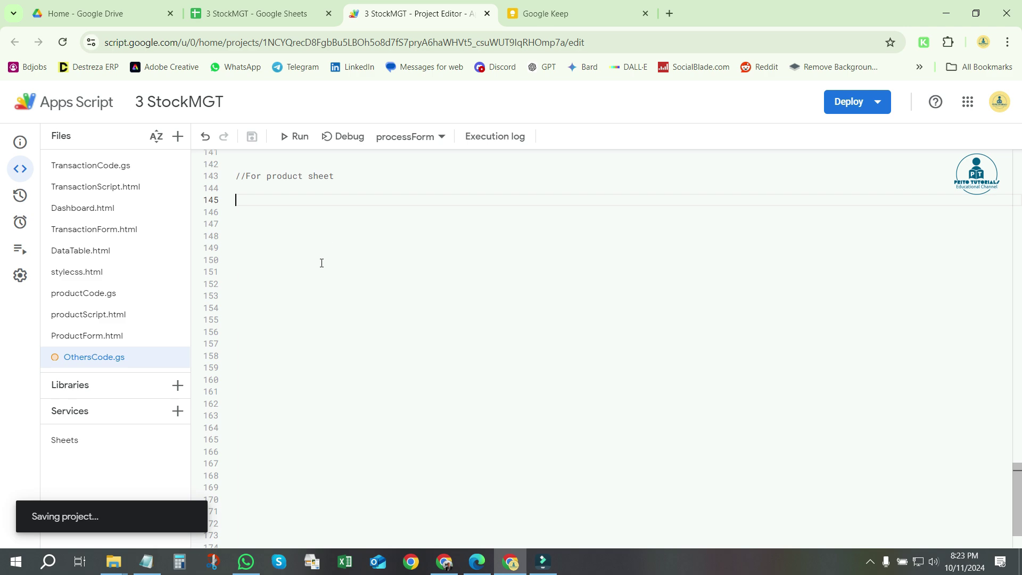
- Type the test value 'dv' into B80 and then delete it
click(261, 14)
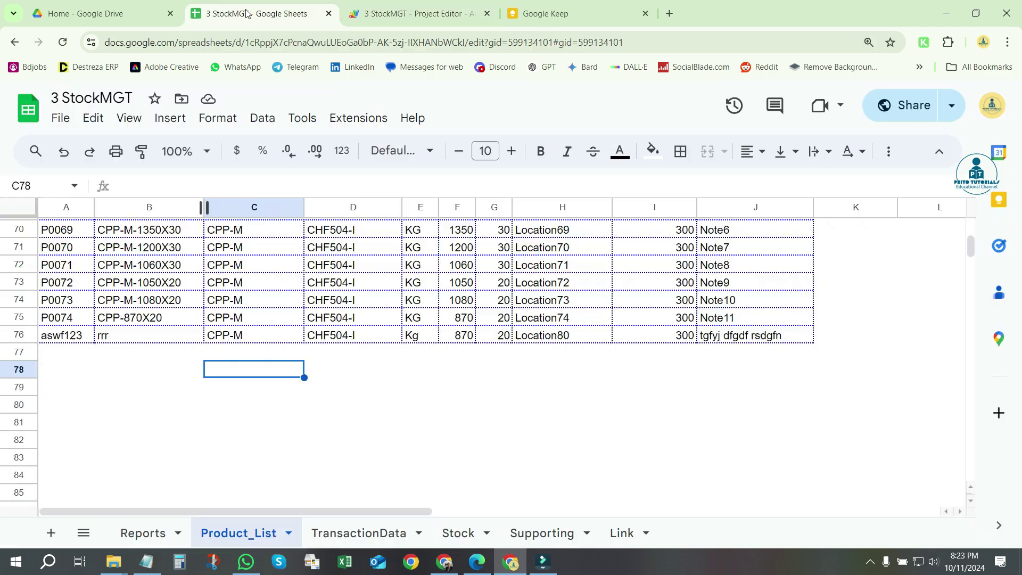
click(357, 384)
click(177, 408)
text(dv)
click(195, 351)
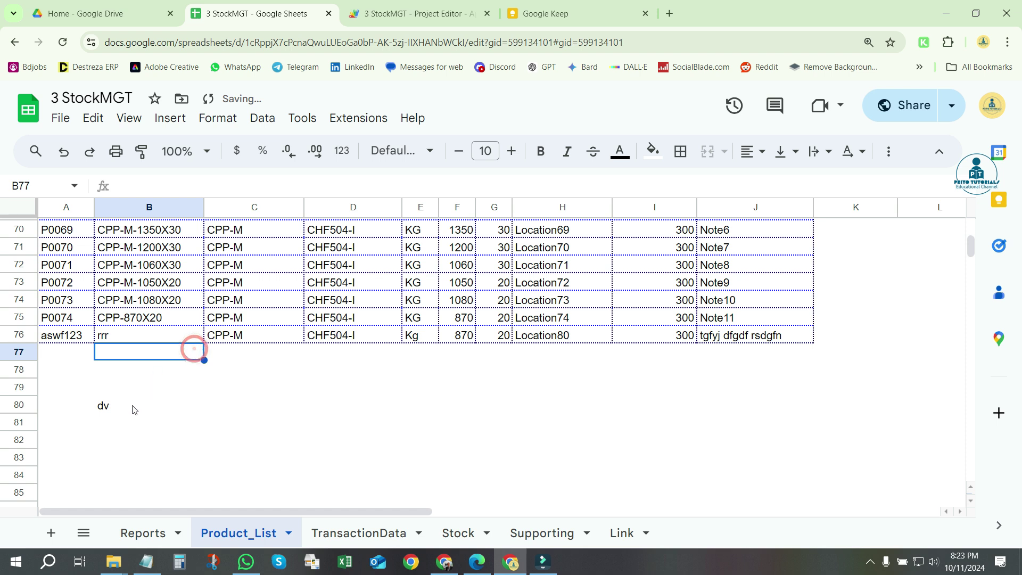
click(110, 411)
key(Delete)
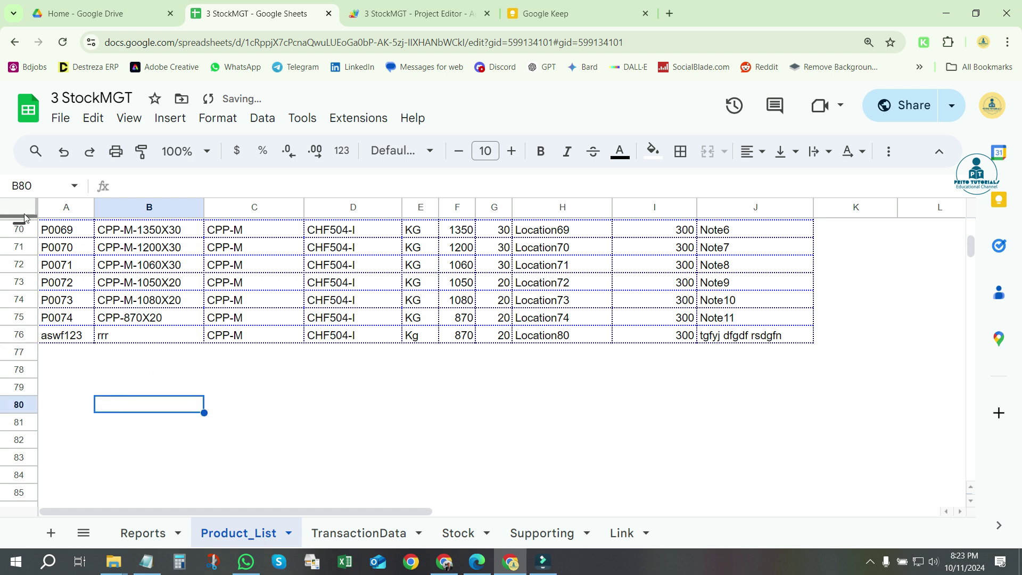
- Select the entire Product_List sheet and clear all of its borders
click(24, 215)
click(682, 151)
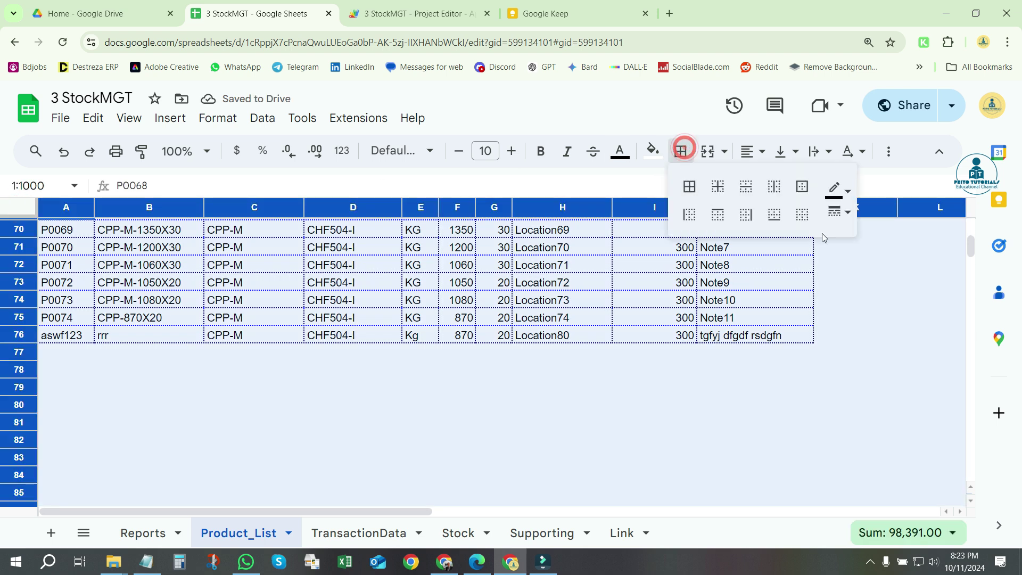
click(802, 215)
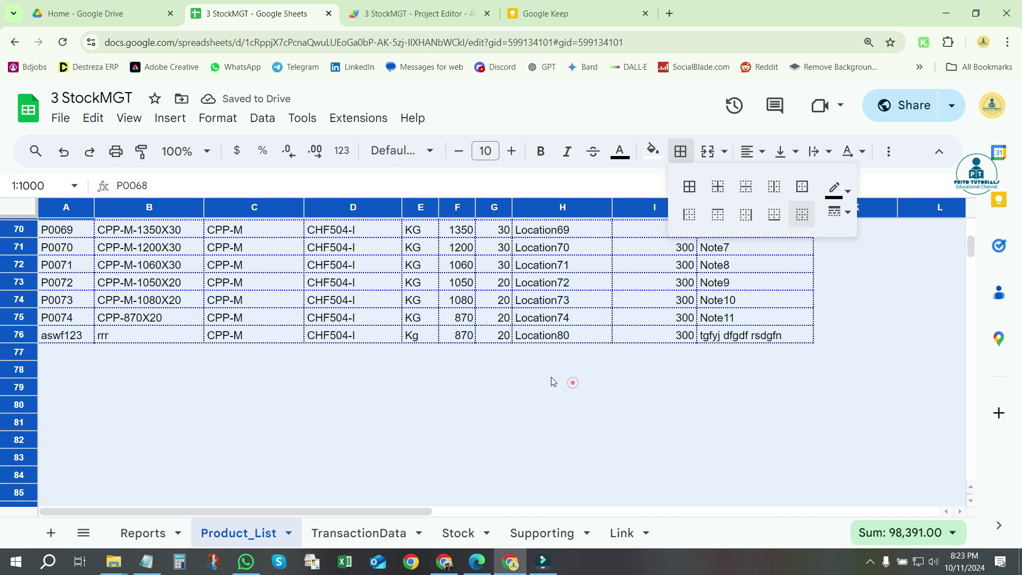
click(570, 383)
- Enter test values 'afdz' in B78 and 'sdgsdx' in A78, then delete both
click(331, 354)
click(123, 333)
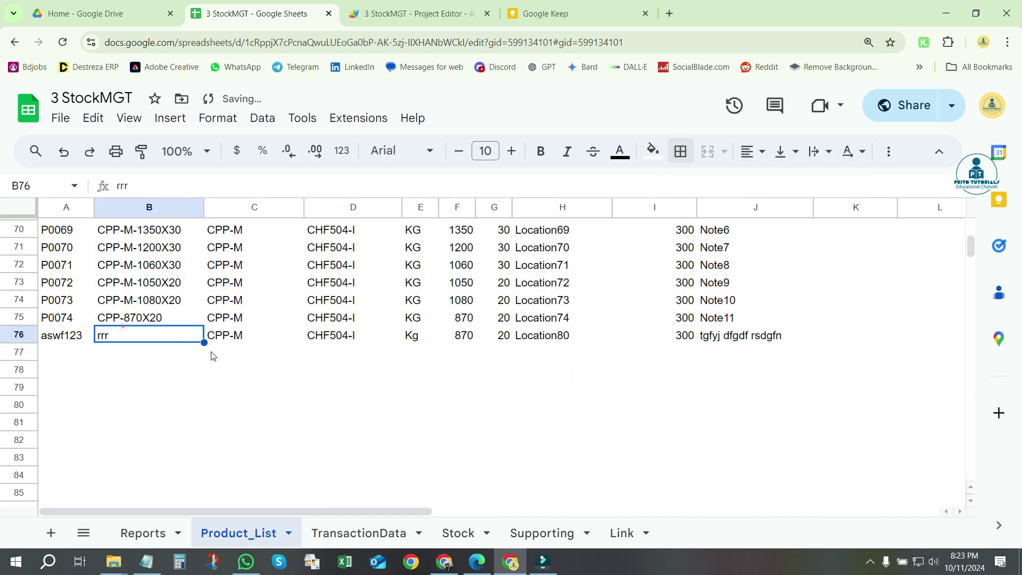
click(120, 371)
text(afdz)
key(Return)
click(64, 370)
text(sdgsdx)
key(Return)
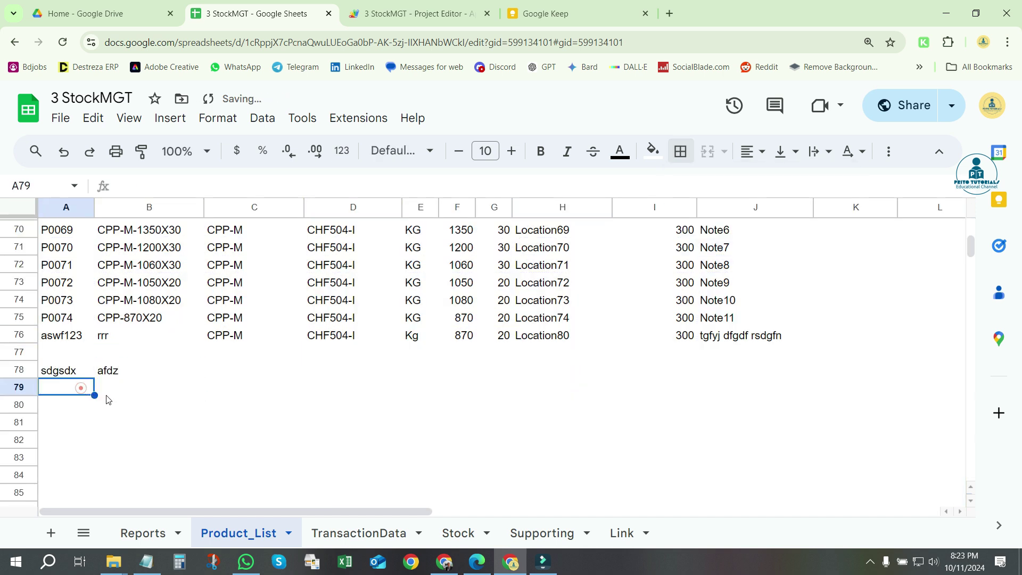
drag(74, 370, 159, 371)
key(Delete)
click(164, 385)
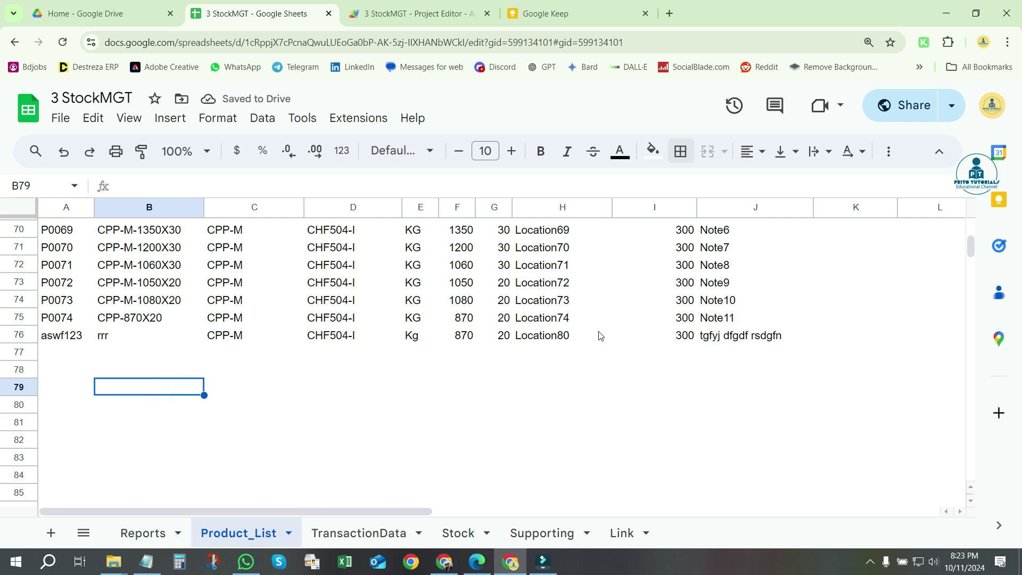
click(438, 7)
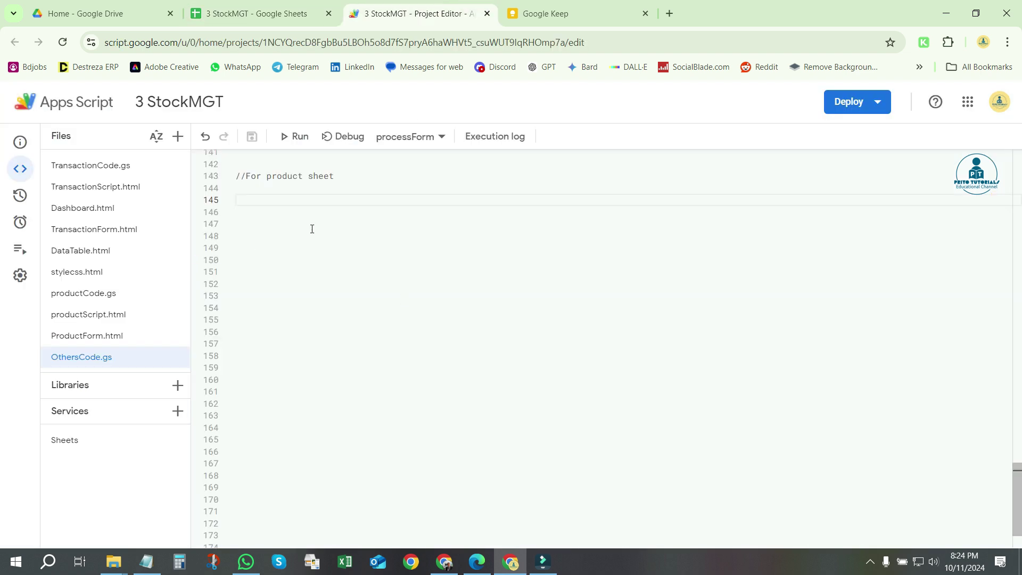
- Declare function productSheetBorder(){ and begin the pSheet variable with SpreadsheetApp
text(function )
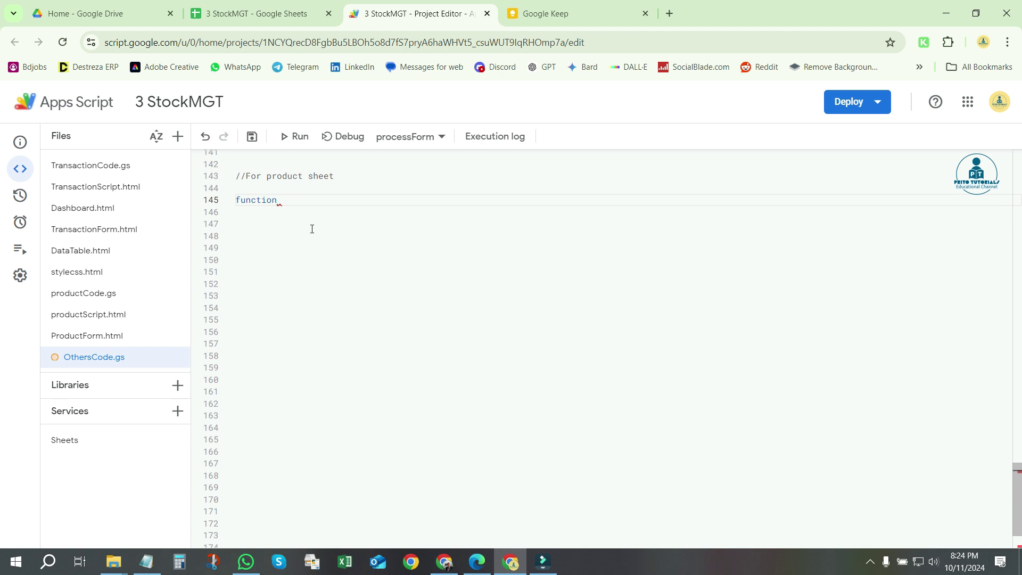
text(productSh)
text(eetBorder())
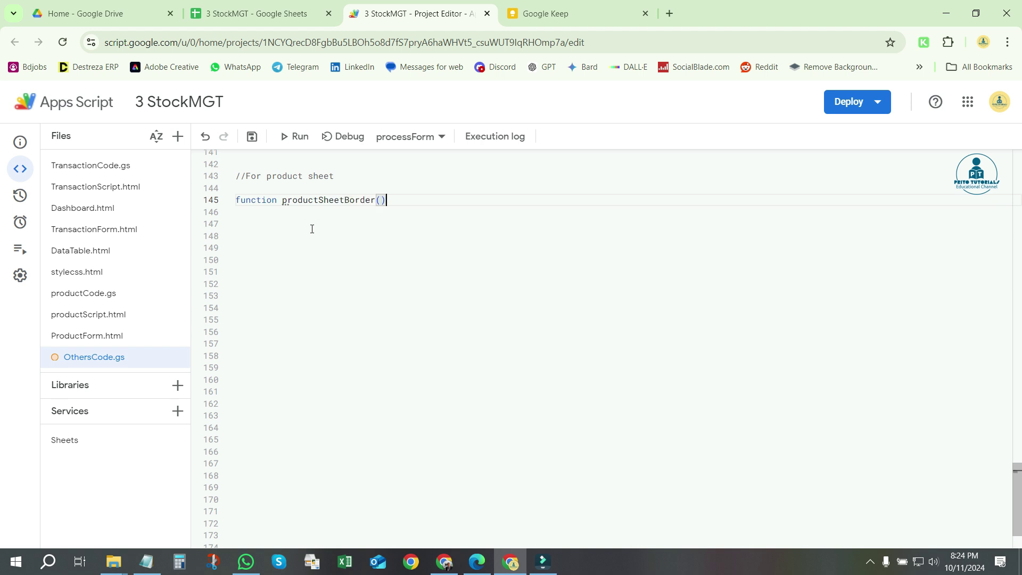
text({)
key(Return)
key(Return)
text(let )
text(heet)
key(BackSpace)
key(BackSpace)
key(BackSpace)
key(BackSpace)
key(BackSpace)
text(Sheet)
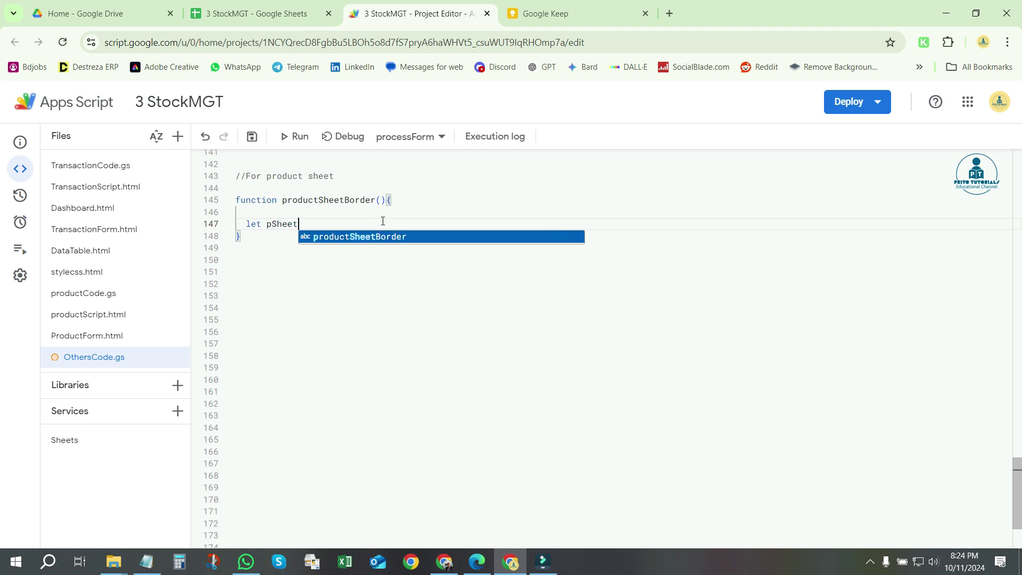
text( = )
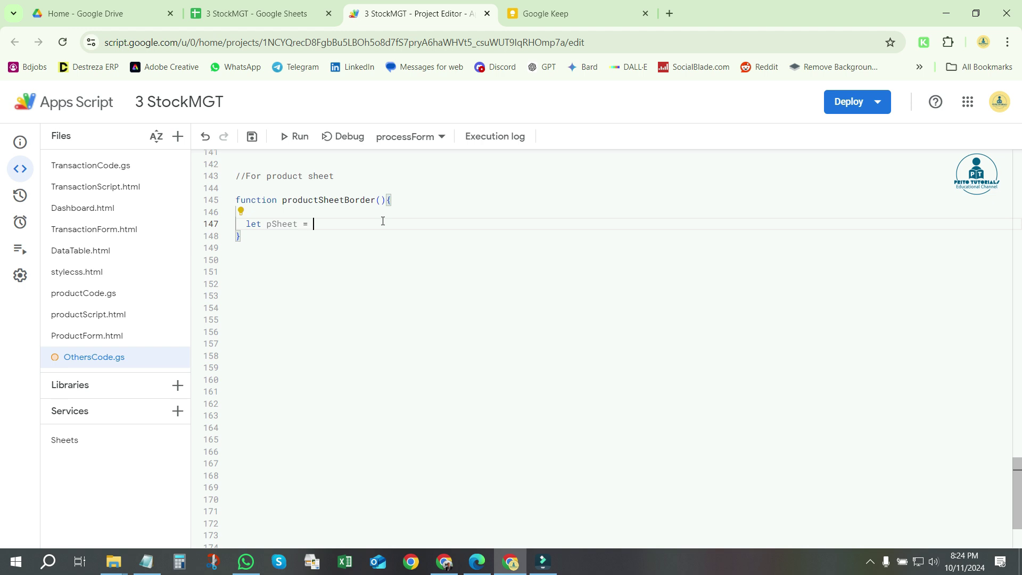
text(shpr)
key(BackSpace)
key(BackSpace)
key(BackSpace)
text(pre)
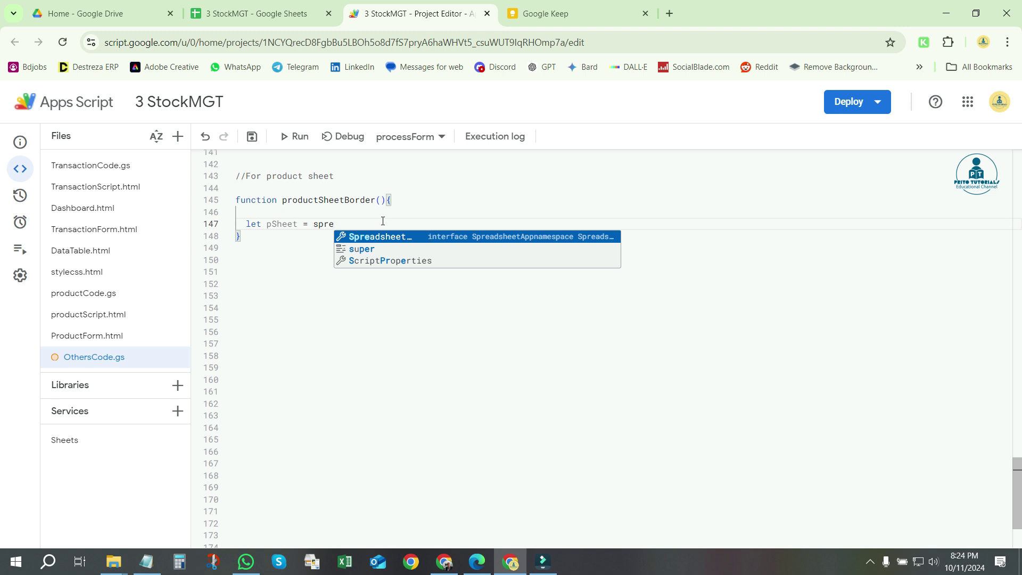
key(Return)
- Complete pSheet as getActiveSpreadsheet().getSheetByName("Product List"), then check the sheet name in the spreadsheet
text(.)
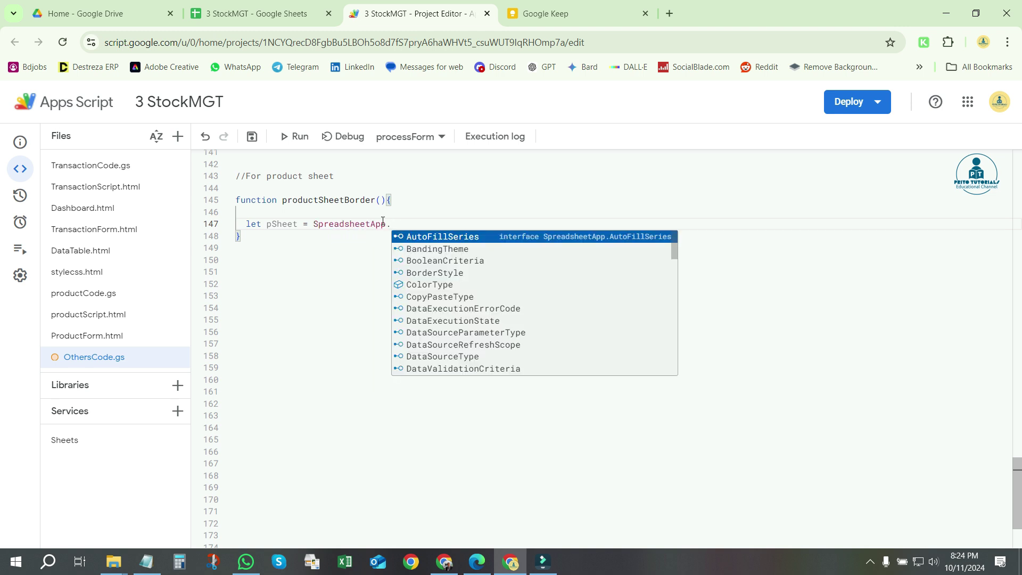
text(getac)
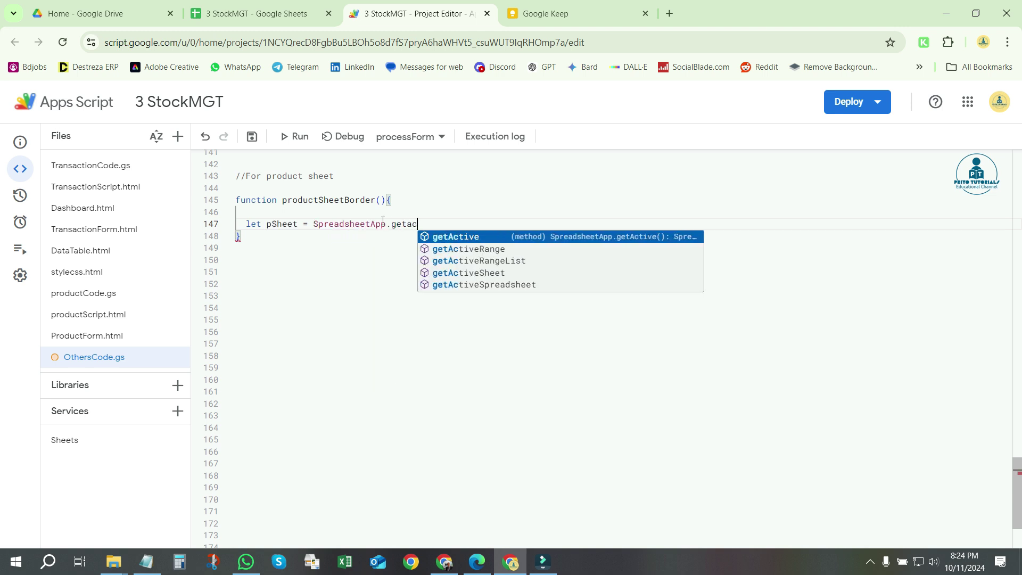
key(Down)
key(Down)
key(Down)
key(Down)
key(Return)
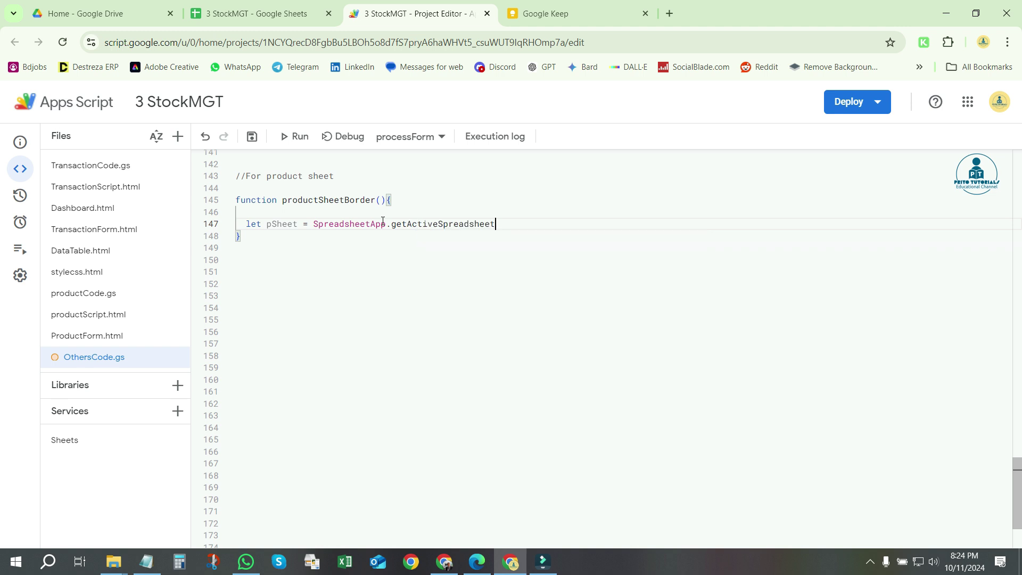
text(())
text(.)
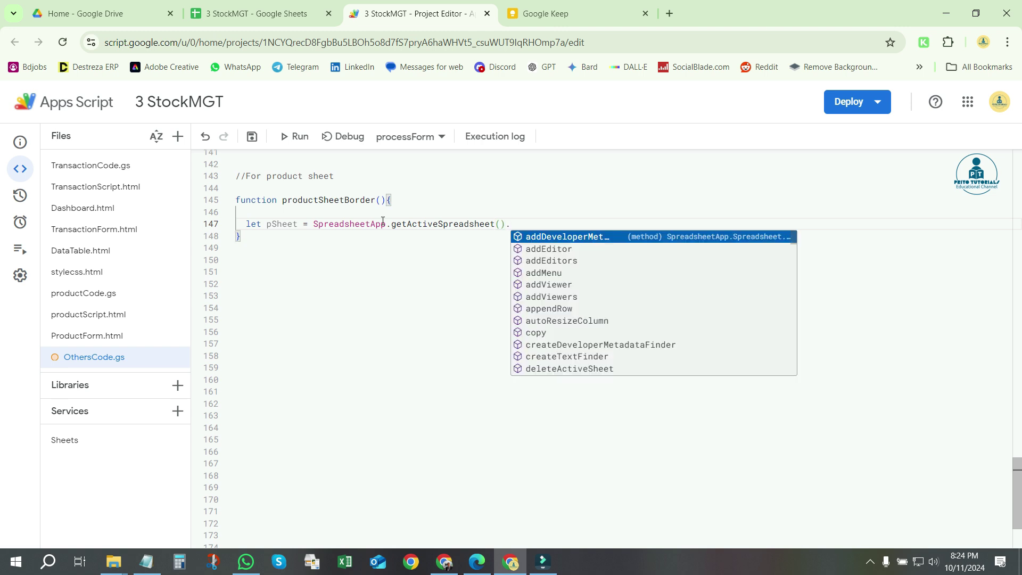
text(get)
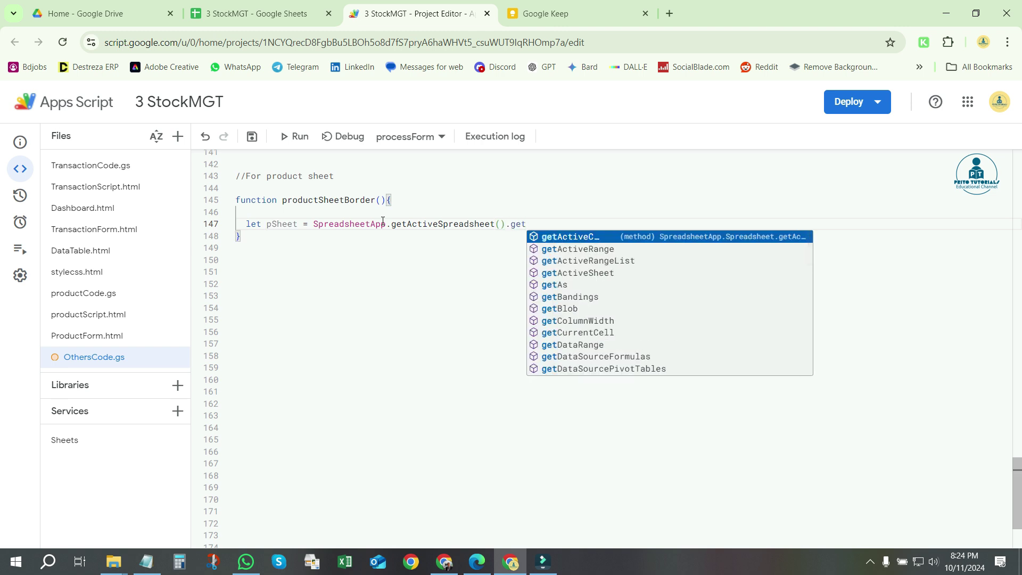
text(Sh)
key(Return)
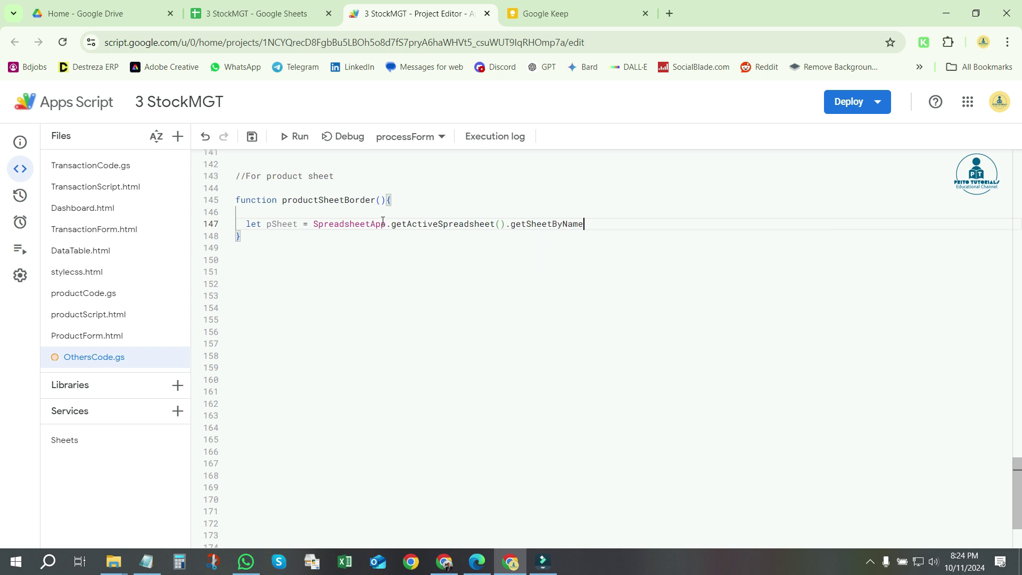
text((")
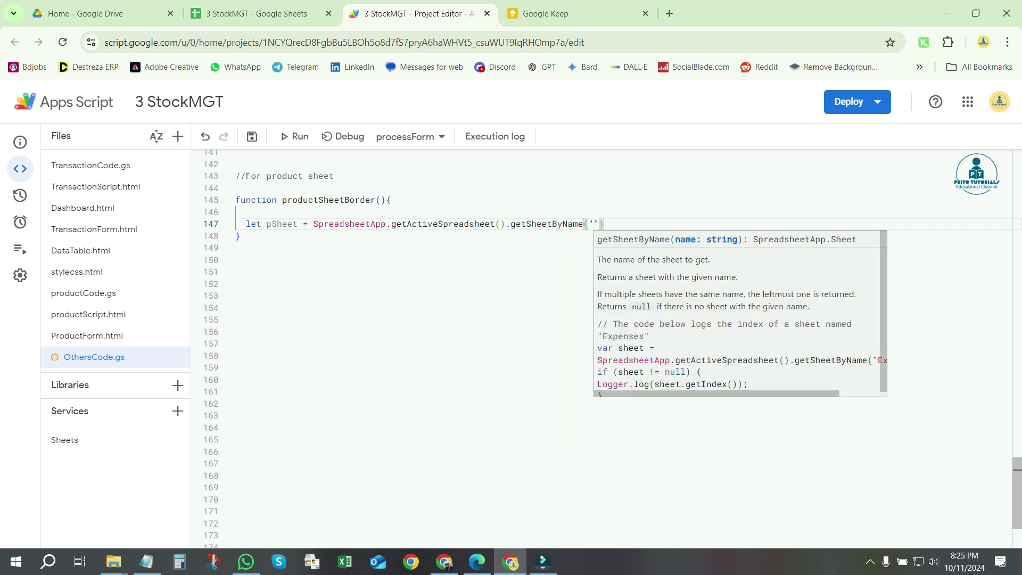
text(Product List)
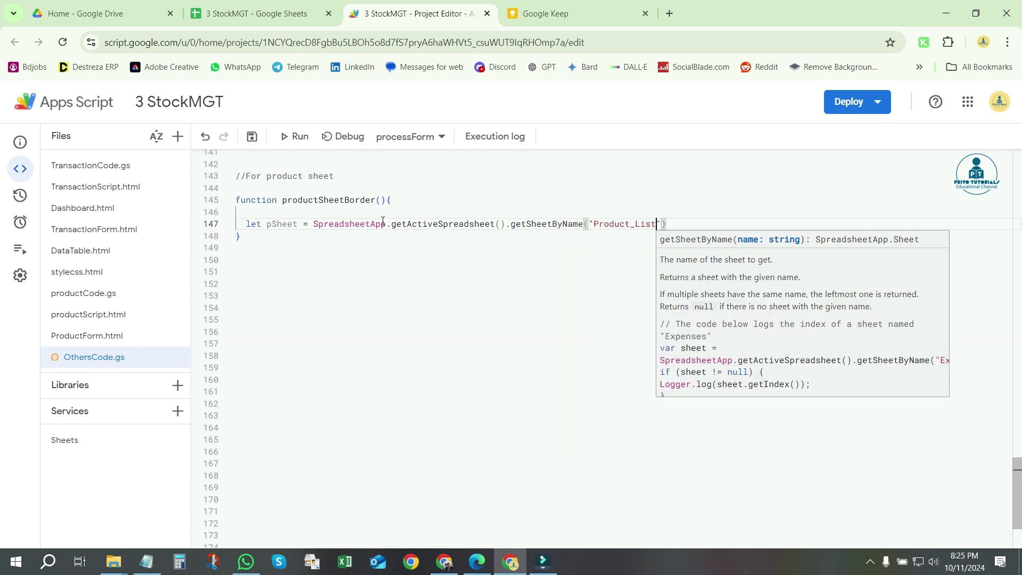
click(635, 229)
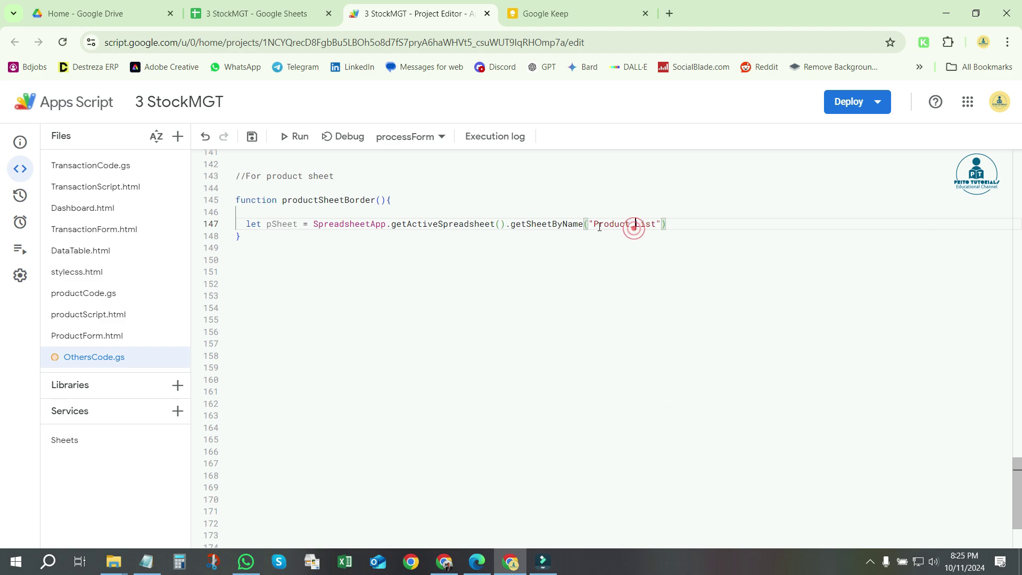
key(ctrl+Page_Up)
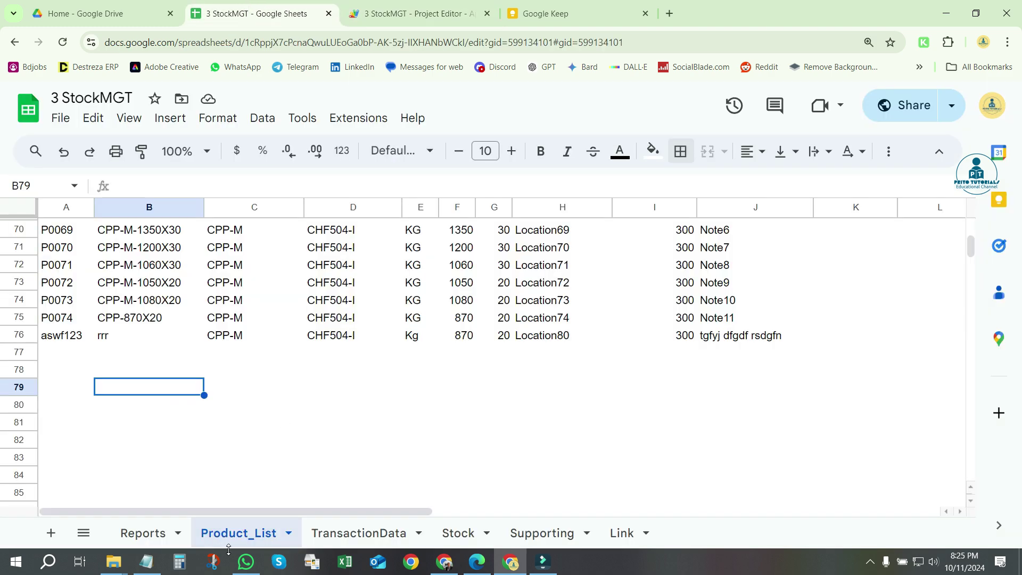
- End the Product_List line 147 with a semicolon and start a new line with let
key(ctrl+Page_Down)
click(695, 225)
text(;)
key(Return)
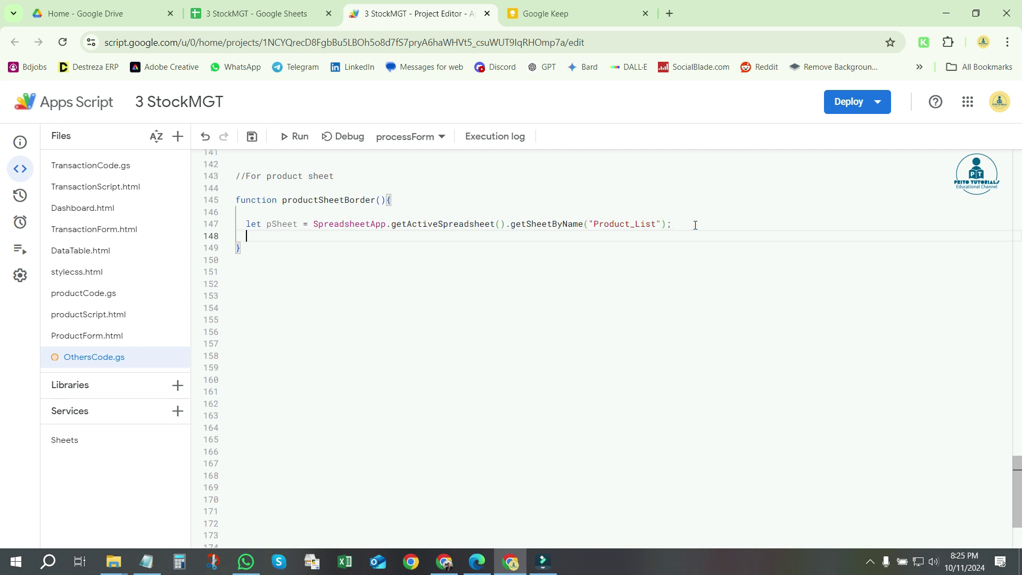
text(let)
- Check the last filled Product_List row, A76, against the empty cell A82 below it
click(266, 13)
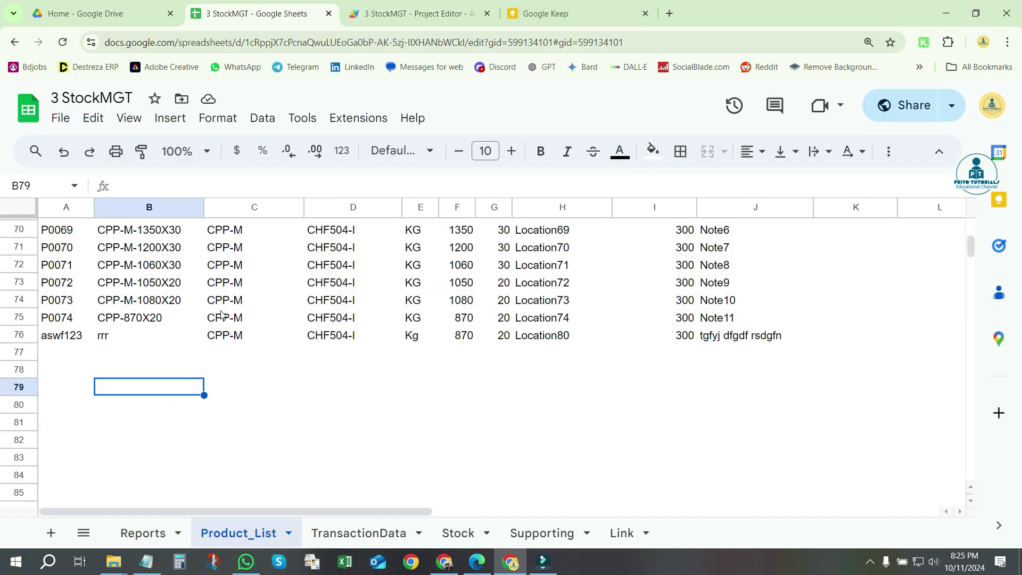
click(67, 336)
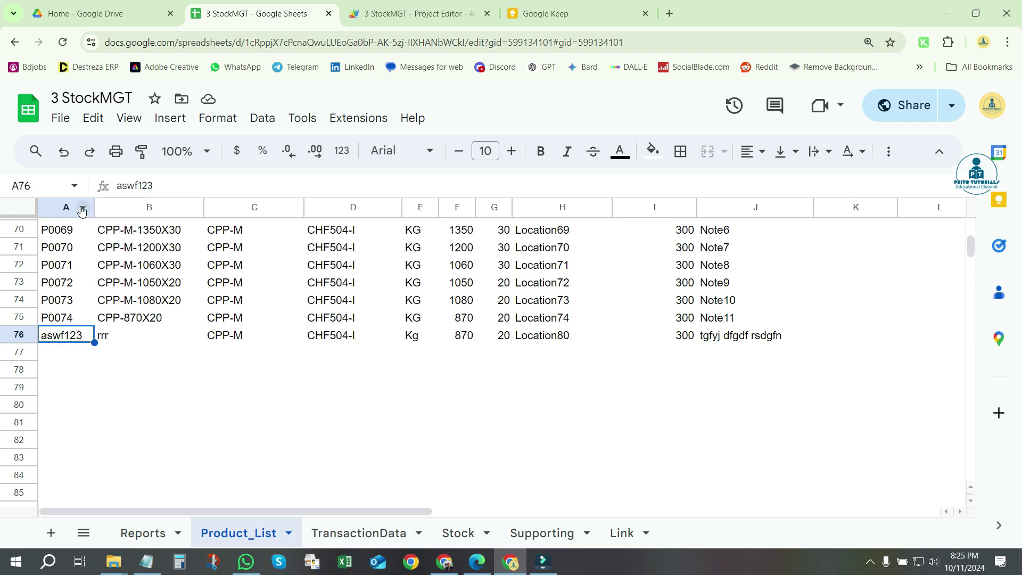
click(69, 438)
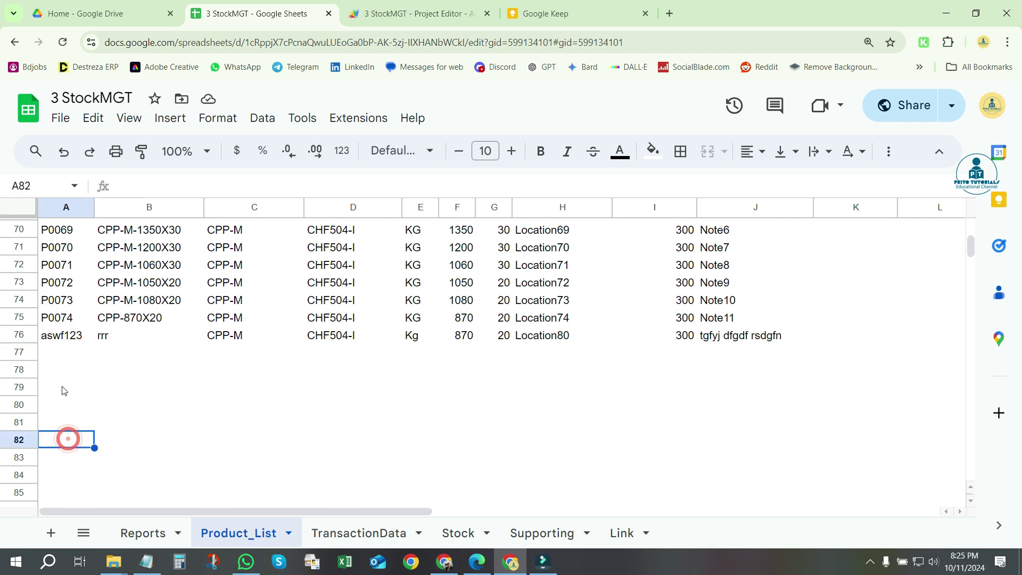
click(362, 14)
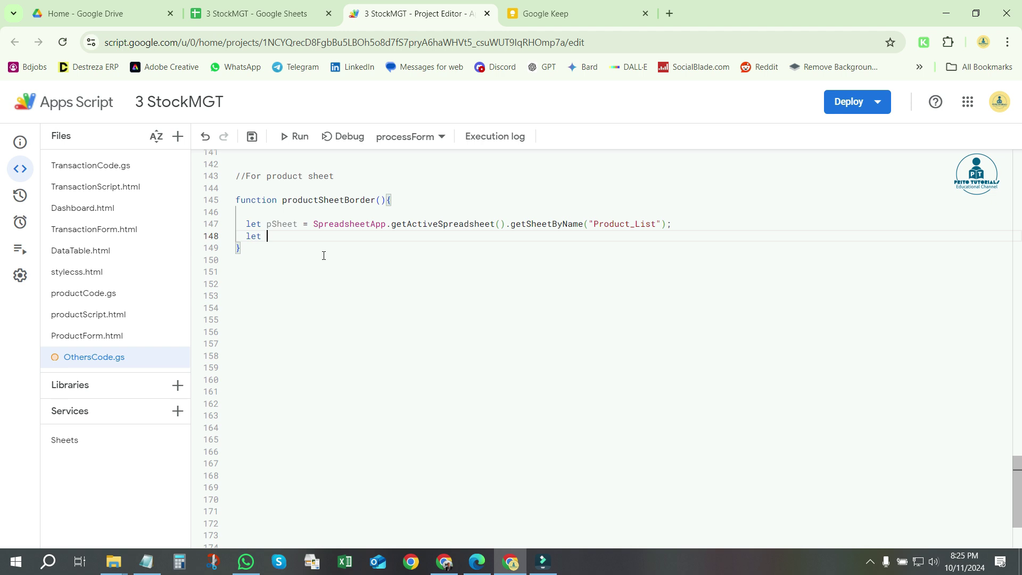
- Continue the line as lastRow = pSheet, correcting a wrong Sheets autocomplete
text(lastRow =)
text( Sheet)
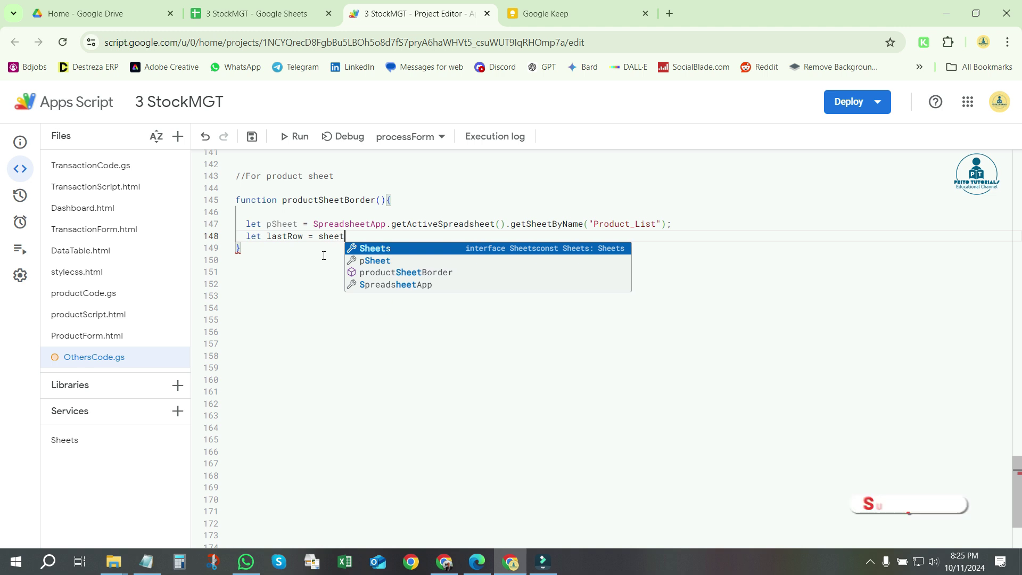
key(Return)
key(BackSpace)
text(.)
drag(319, 236, 352, 237)
key(BackSpace)
text(sheet)
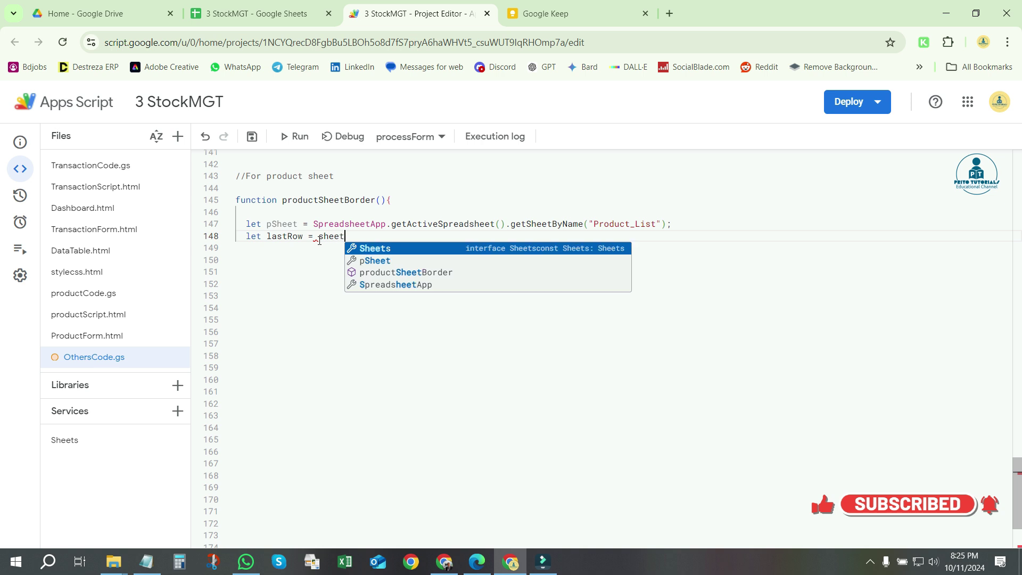
click(383, 261)
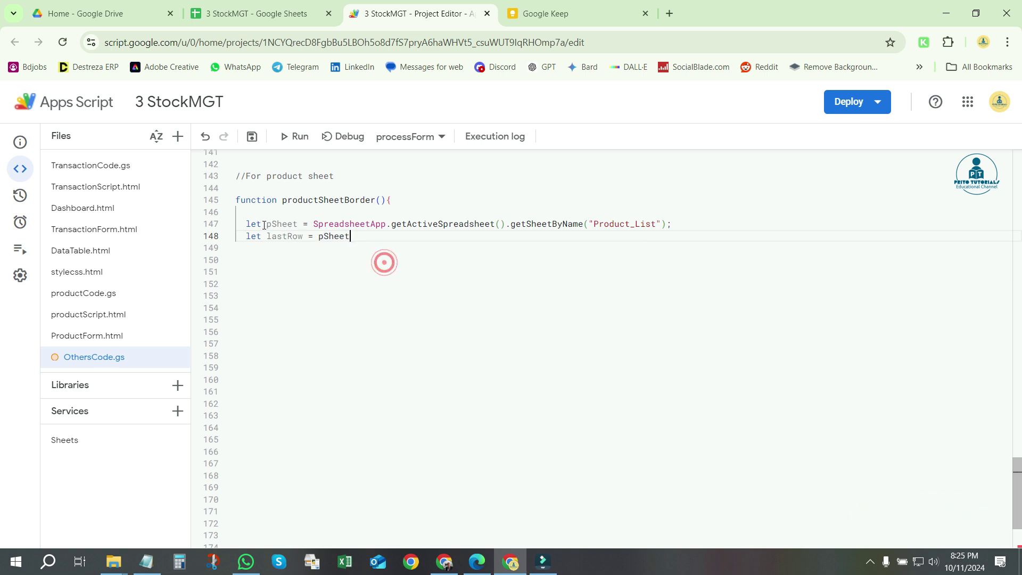
- Append .getRange( to pSheet on line 148
double_click(273, 224)
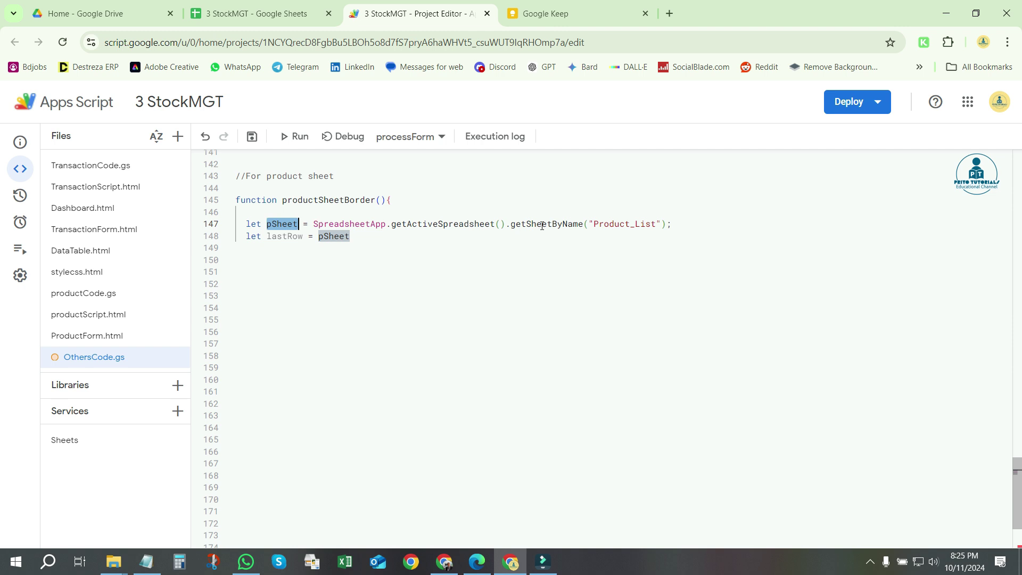
drag(595, 223, 651, 226)
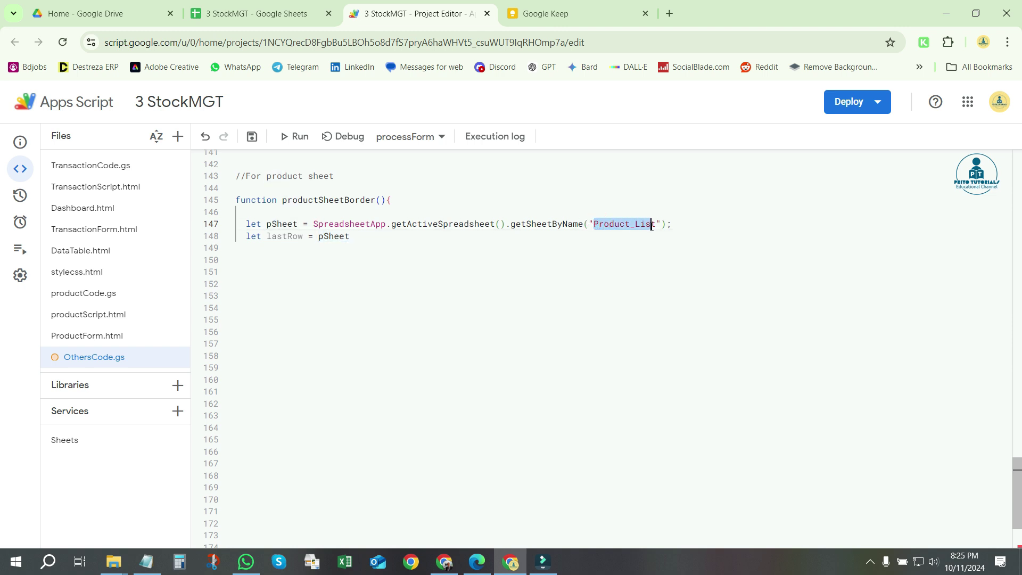
click(358, 233)
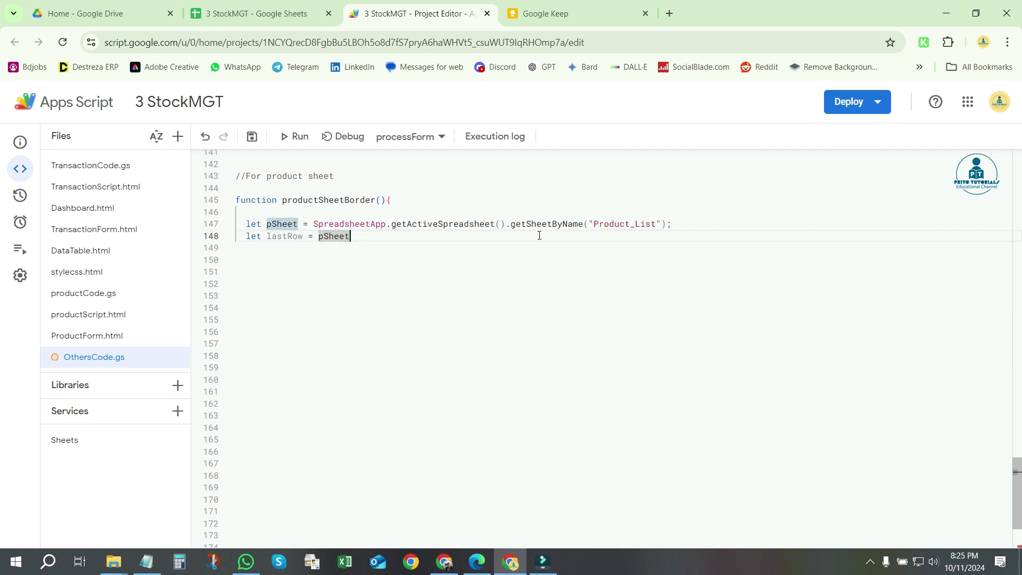
click(367, 238)
text(.)
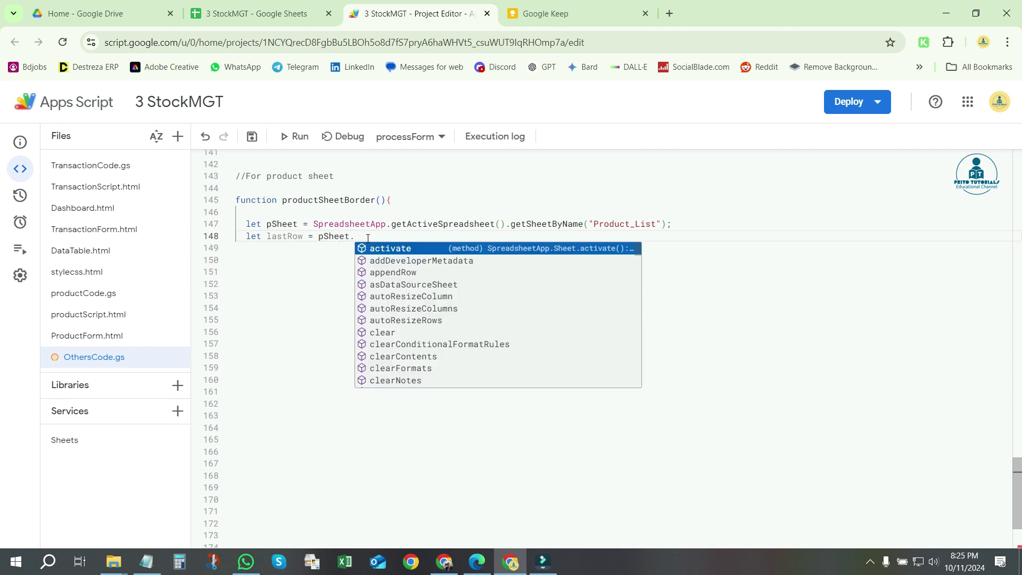
text(getR)
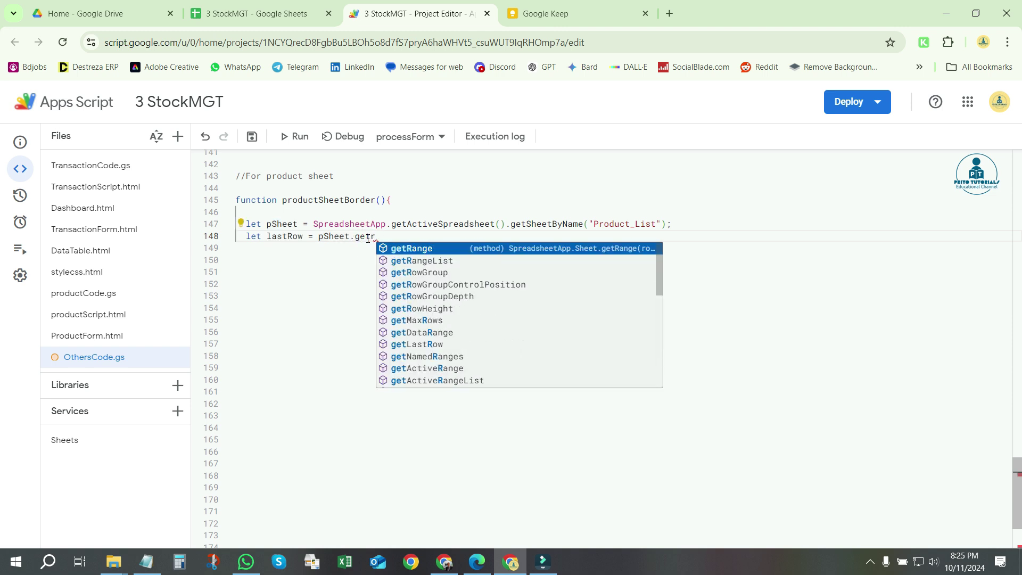
key(Return)
text(()
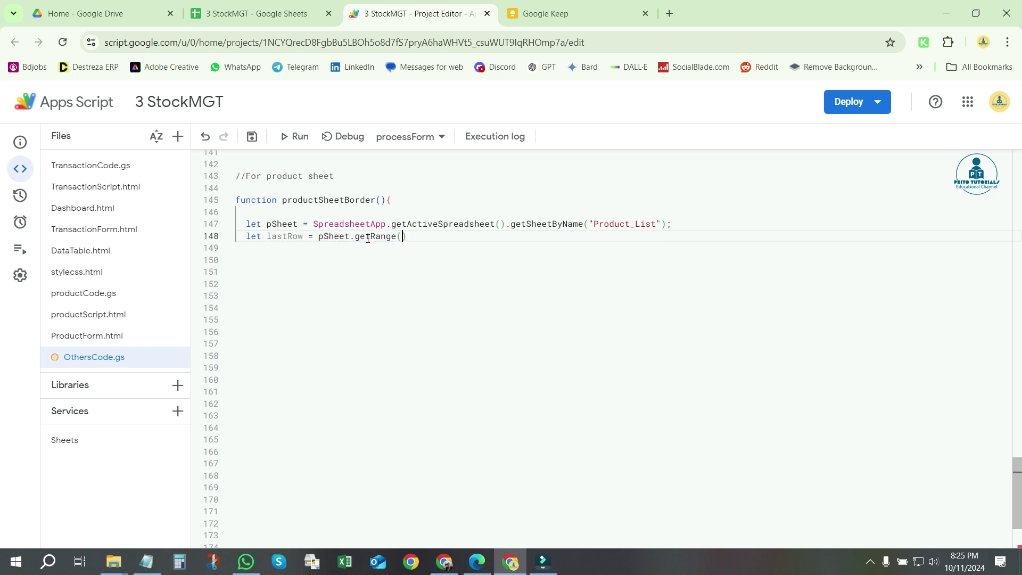
click(253, 15)
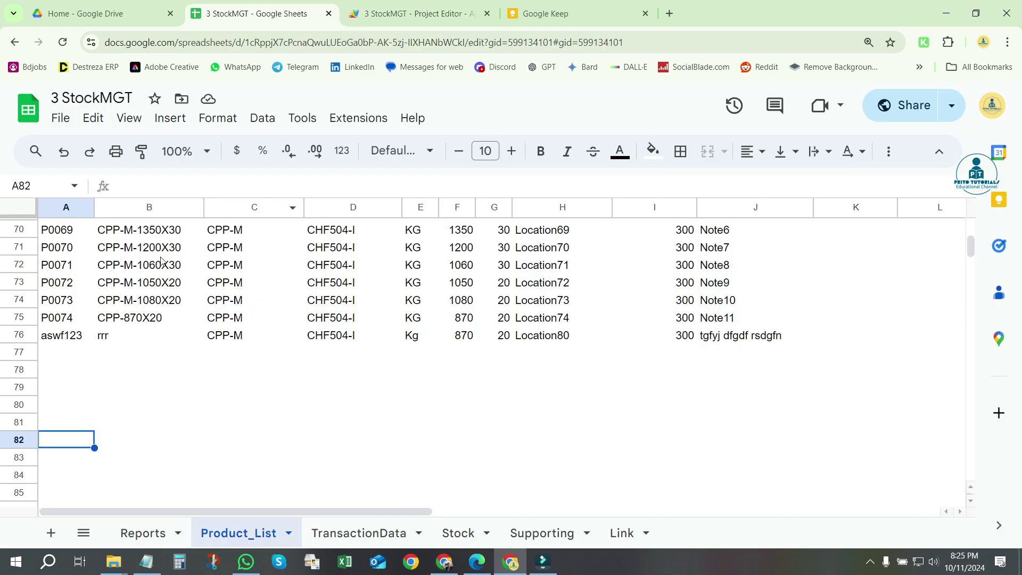
- Enter the range 'A2:A' inside getRange after checking column A in the sheet
click(54, 203)
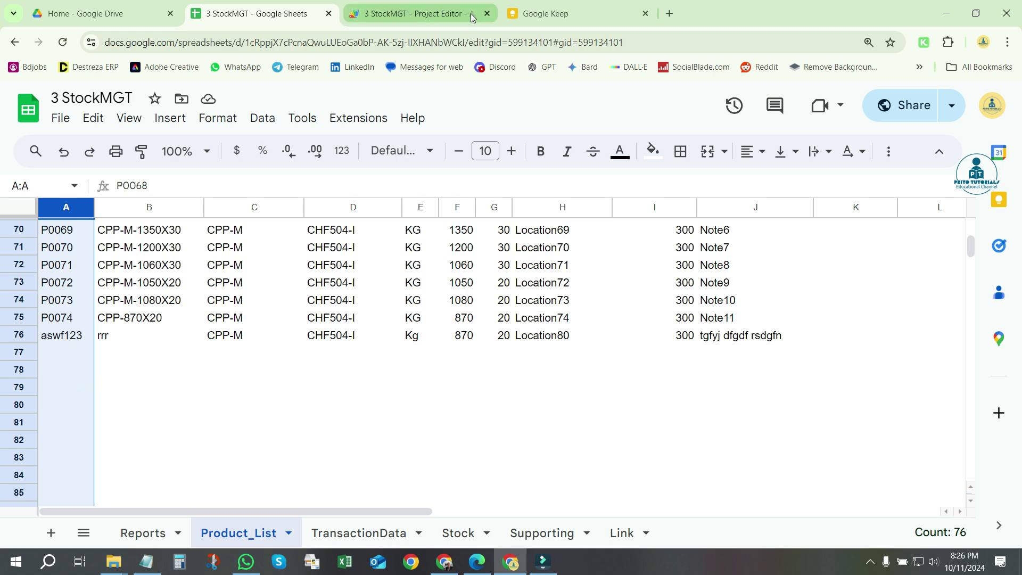
click(420, 13)
text("A2:A)
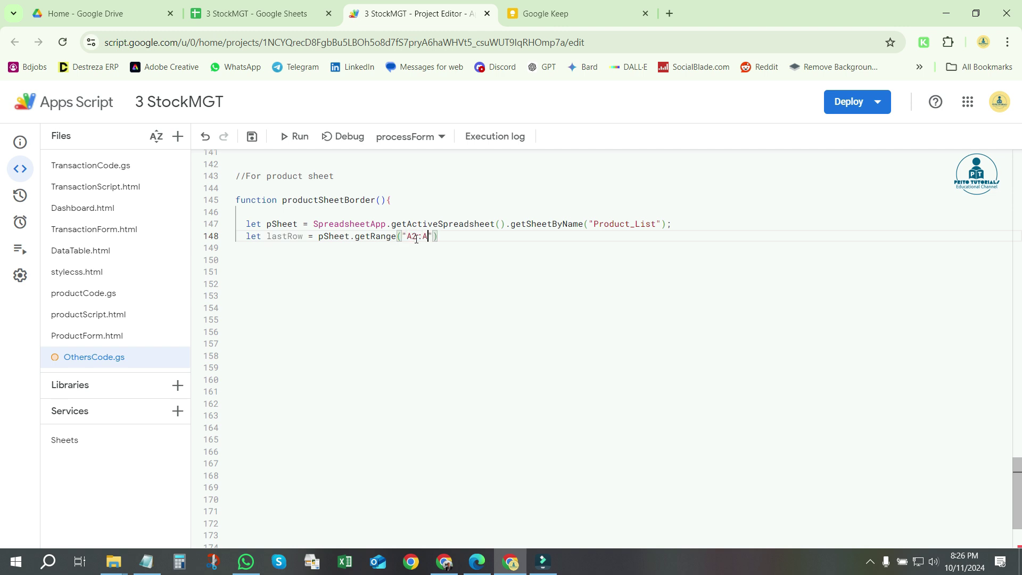
click(428, 236)
key(ctrl+shift+Tab)
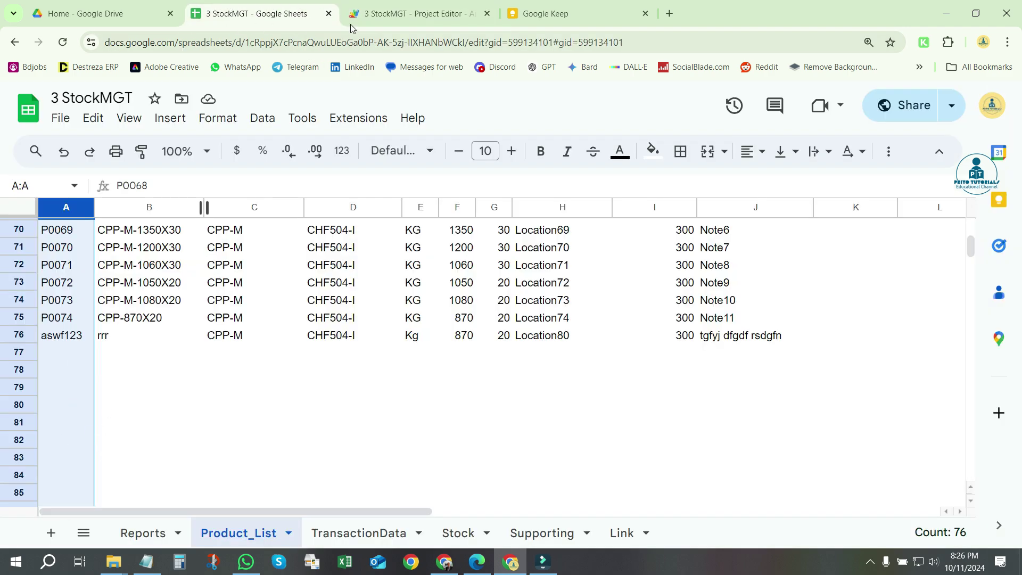
click(386, 12)
click(445, 236)
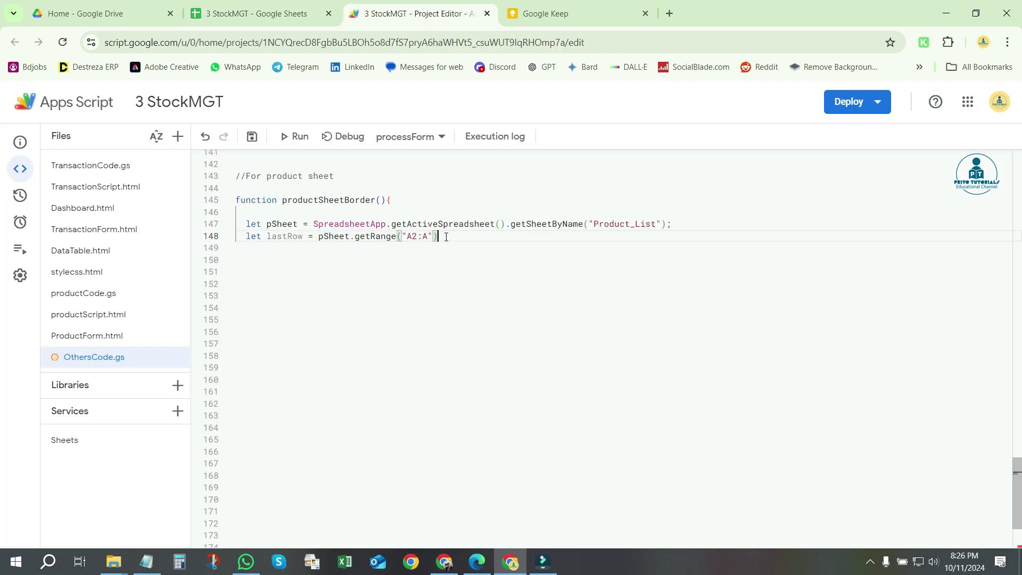
- Chain .getValues().filter(String).length onto the getRange call
text(.getva)
key(Down)
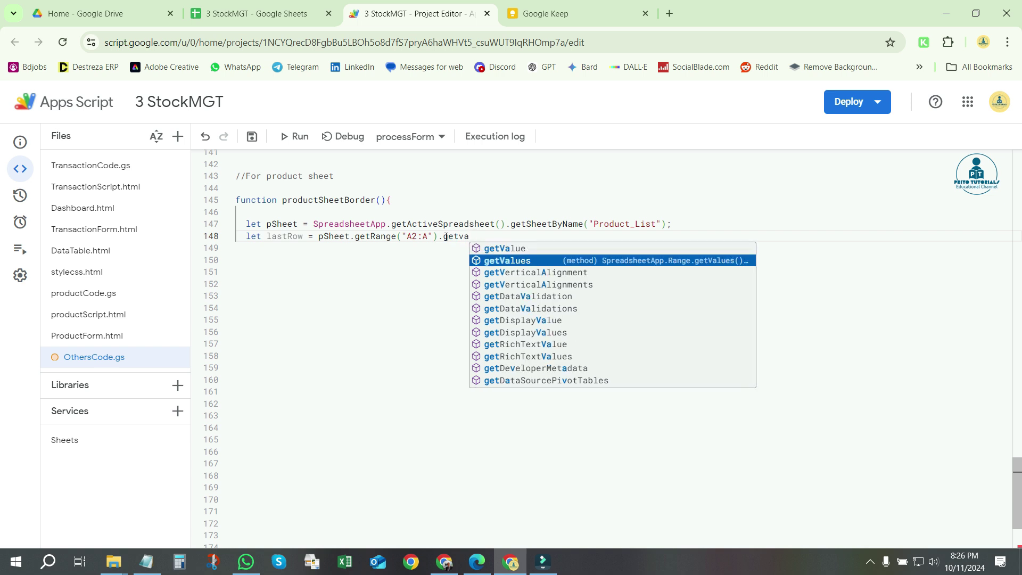
key(Return)
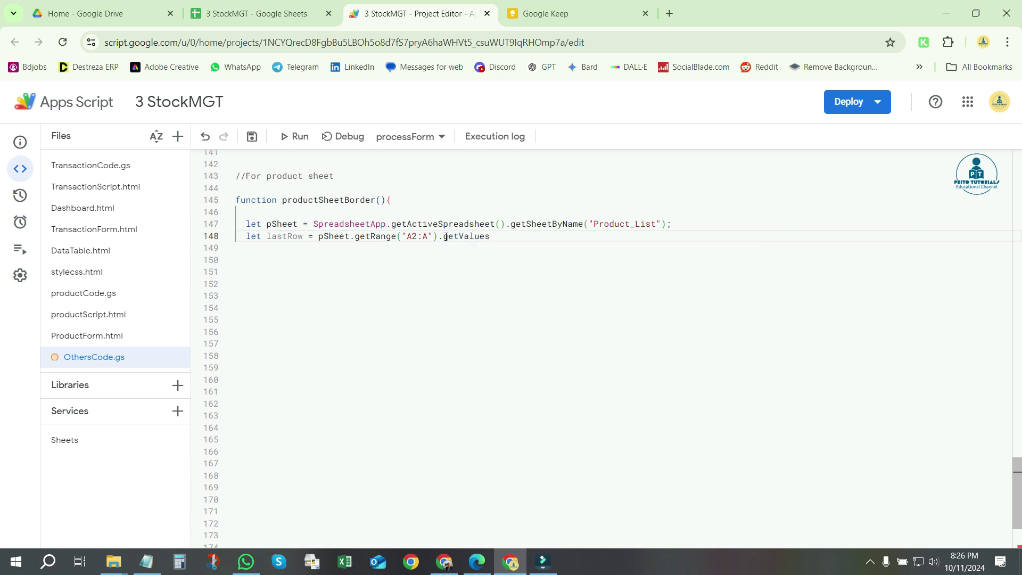
text(()
text().filter)
text(()
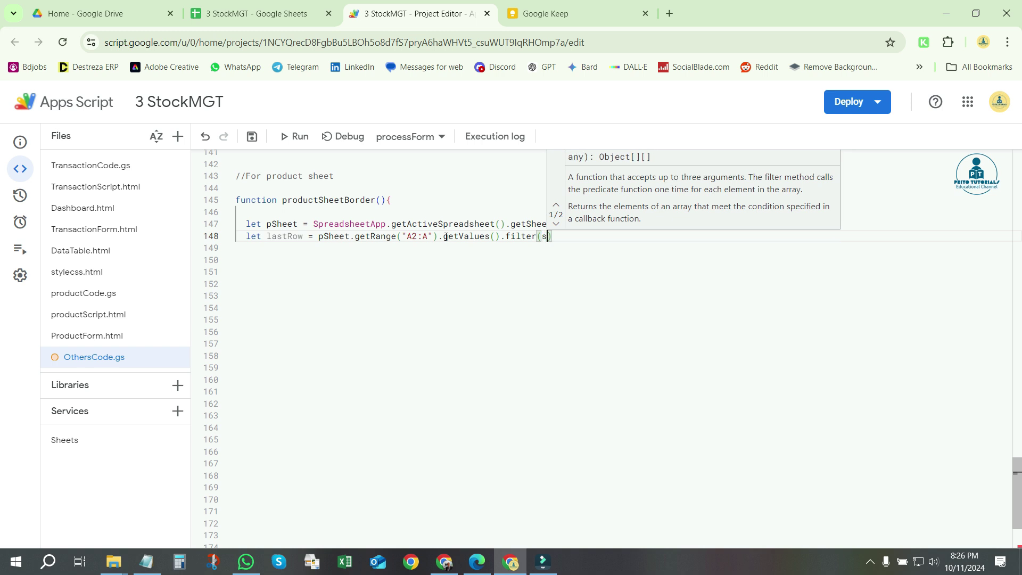
text(String)
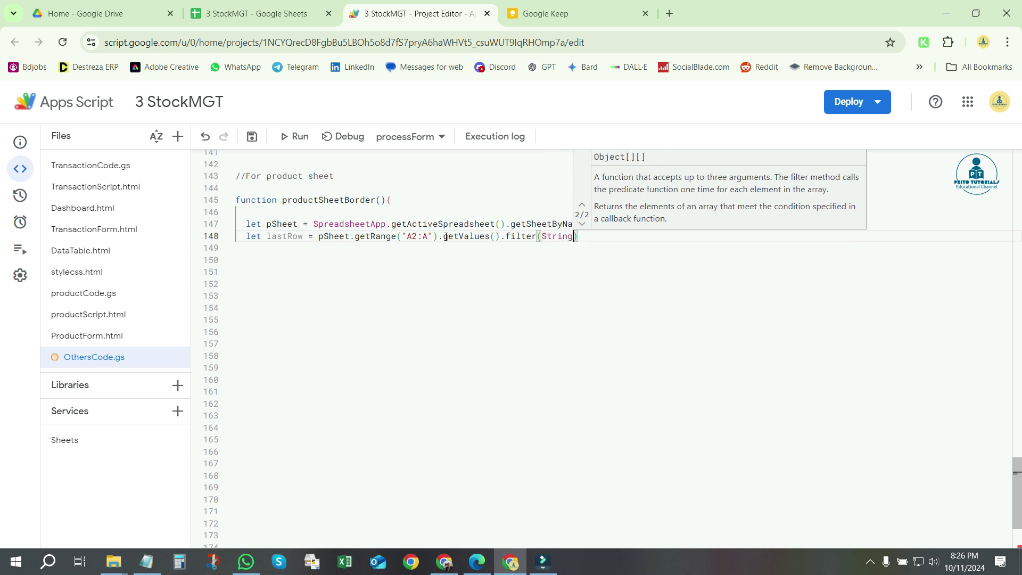
text().)
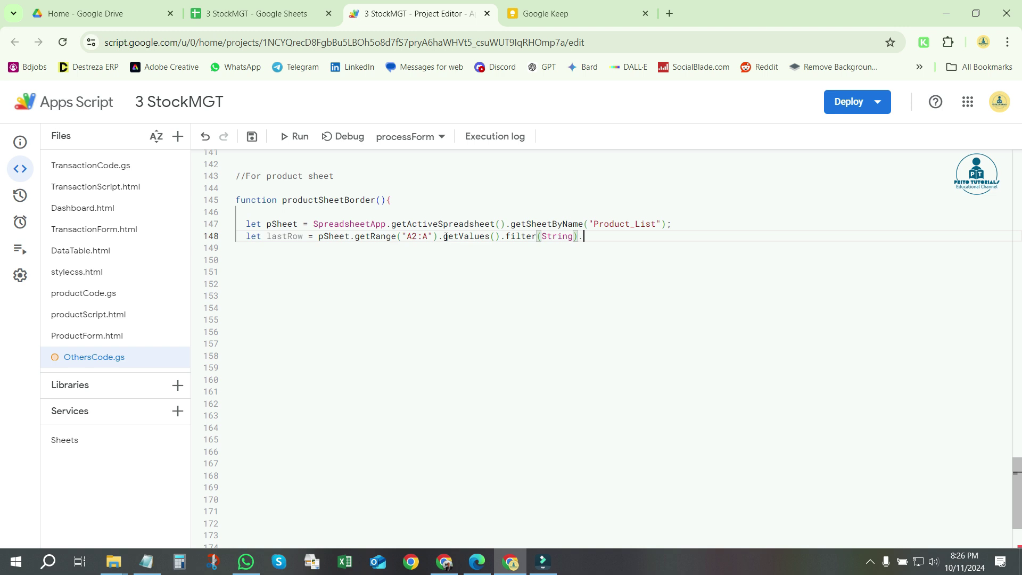
text(let)
key(Return)
- Highlight the String filter, .length and the whole chained expression on line 148
click(695, 286)
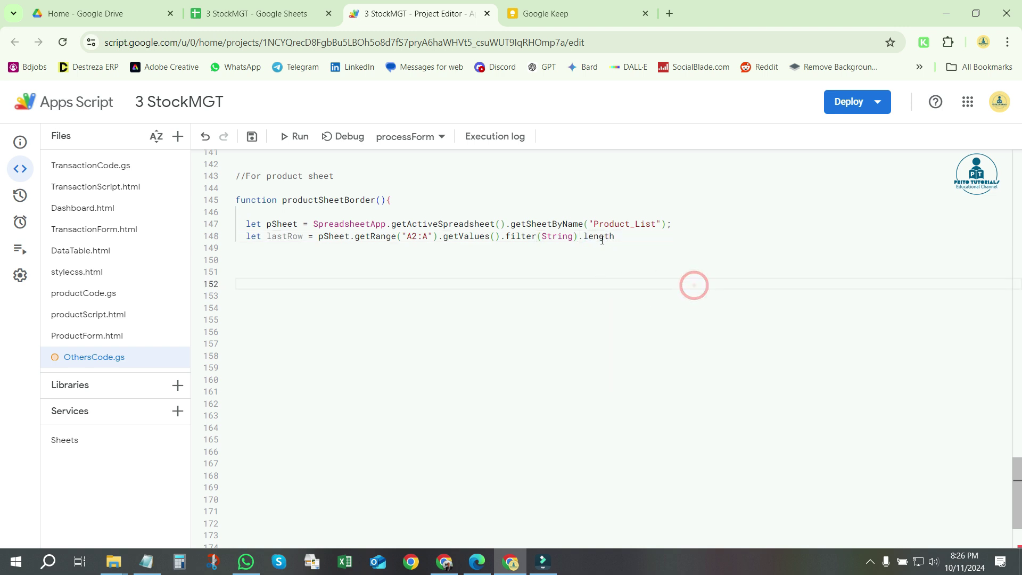
click(584, 236)
drag(579, 237, 599, 237)
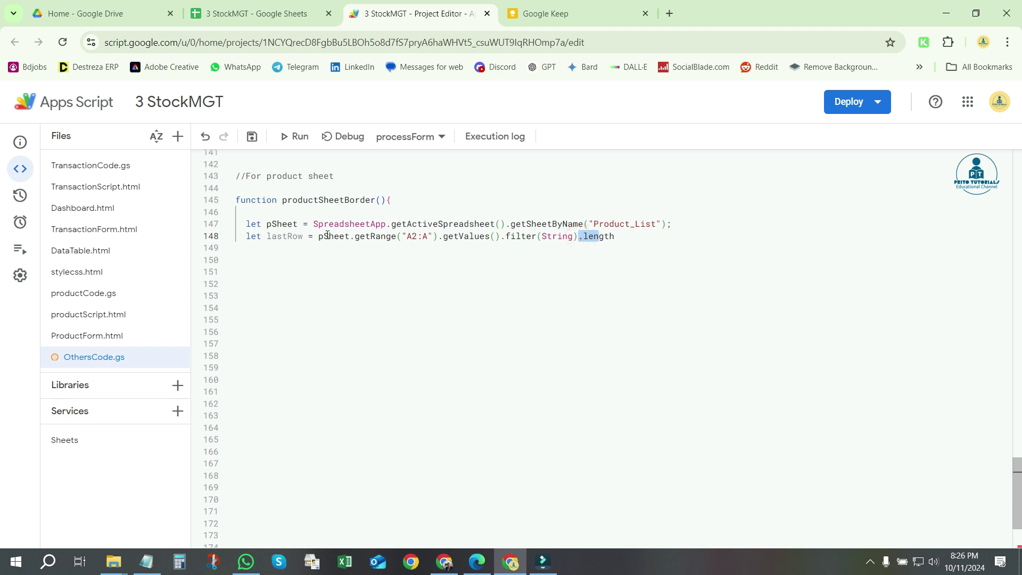
click(598, 223)
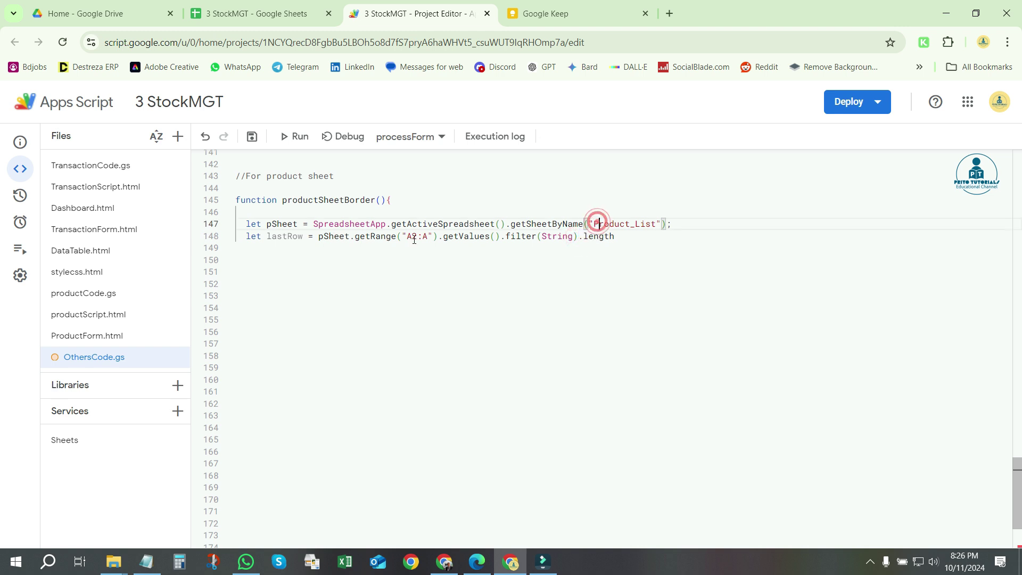
double_click(512, 237)
double_click(552, 236)
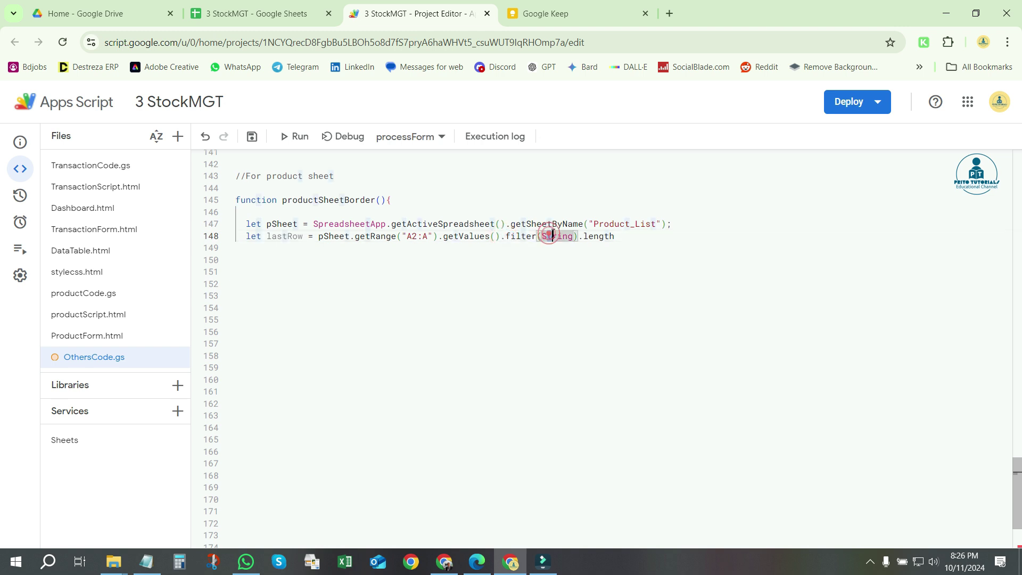
click(581, 237)
double_click(597, 237)
click(630, 240)
drag(630, 241, 319, 237)
- Select A72:A78 to illustrate the count, then add a new line below lastRow
click(286, 237)
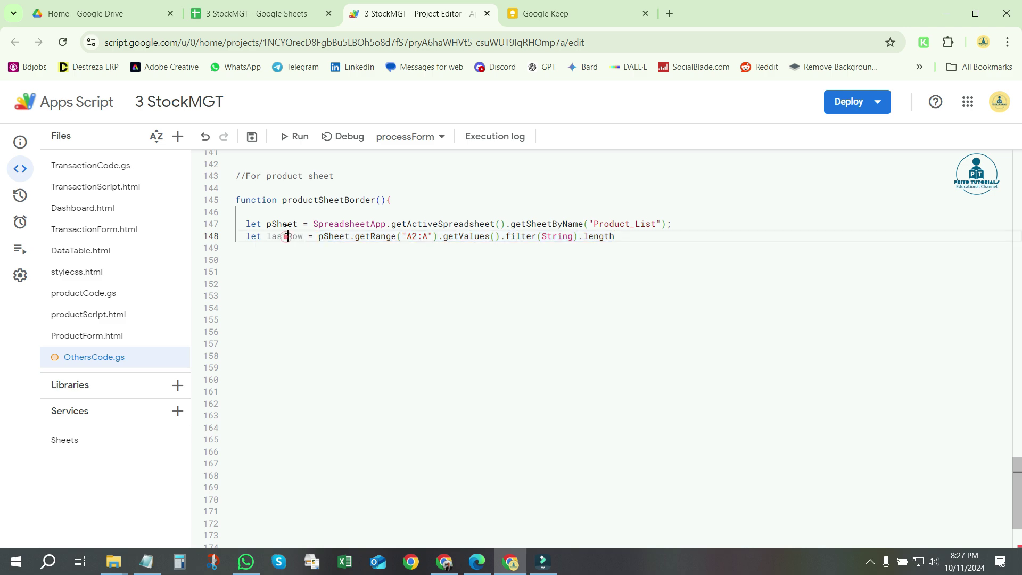
click(261, 13)
click(57, 264)
drag(57, 265, 58, 369)
click(405, 13)
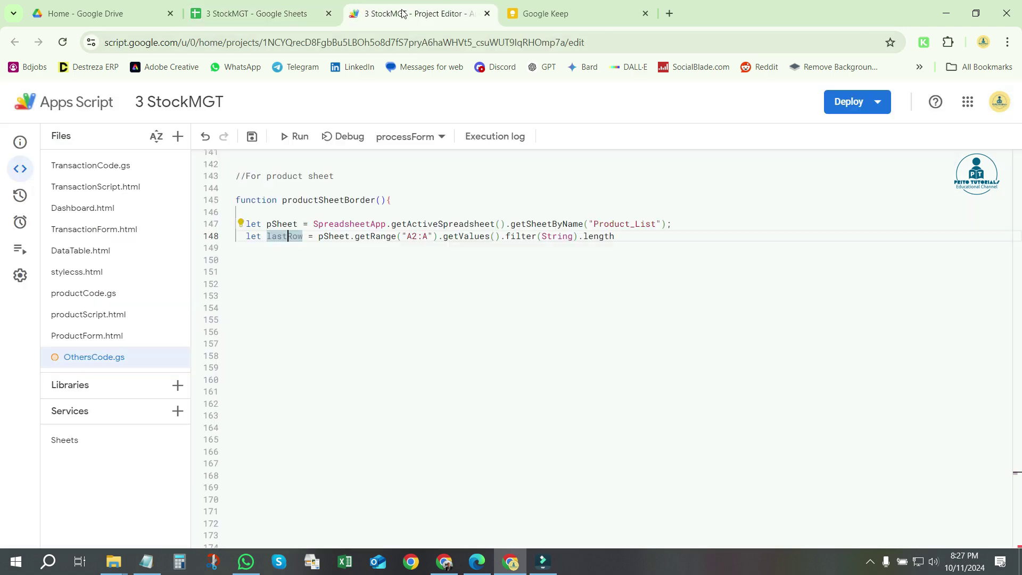
click(678, 234)
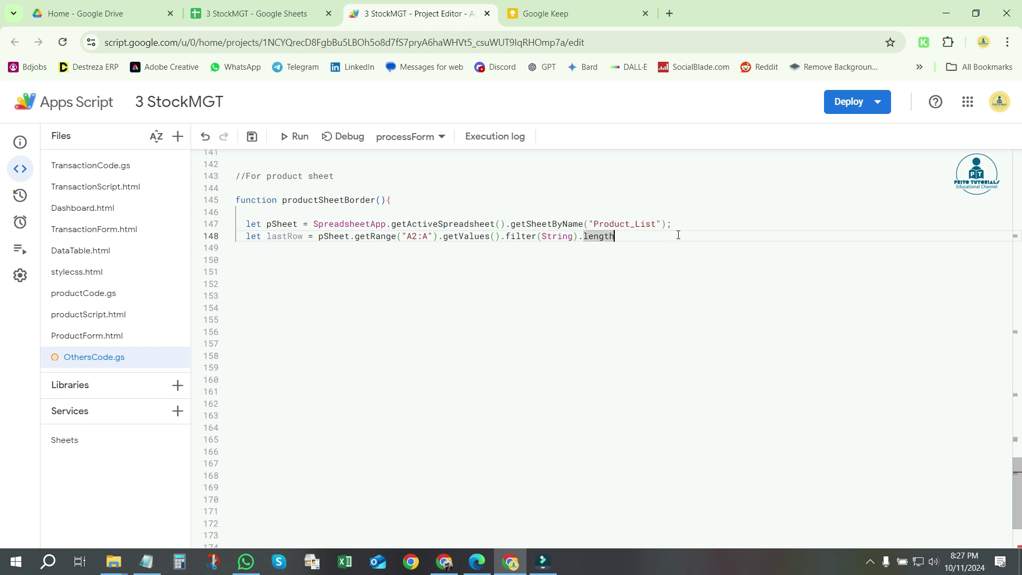
key(Return)
key(Return)
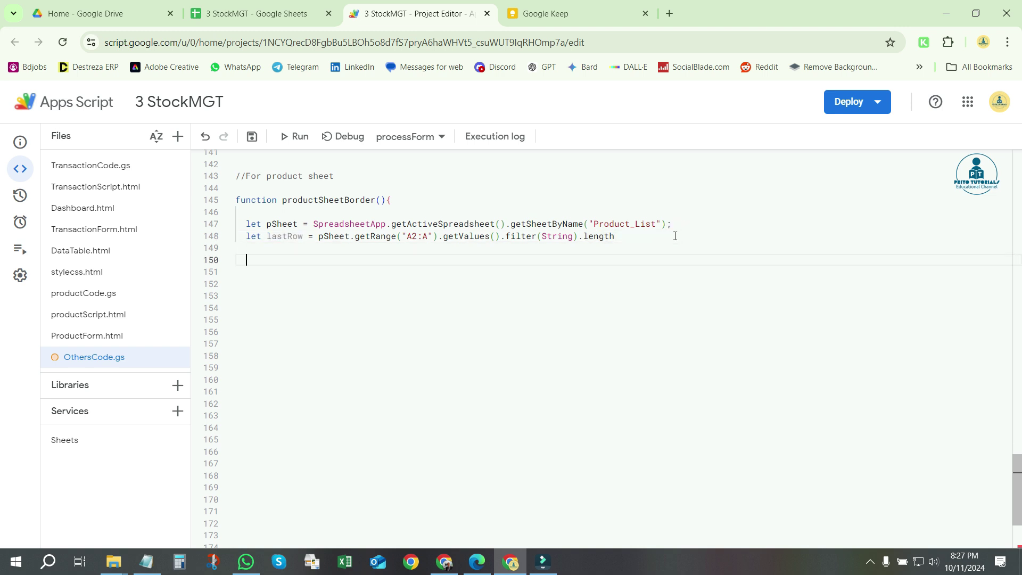
- Close the productSheetBorder function with a closing brace on line 150
click(400, 201)
click(254, 260)
text(})
- Start line 149 as let range = sheet.getRange(
click(288, 246)
text(let range =)
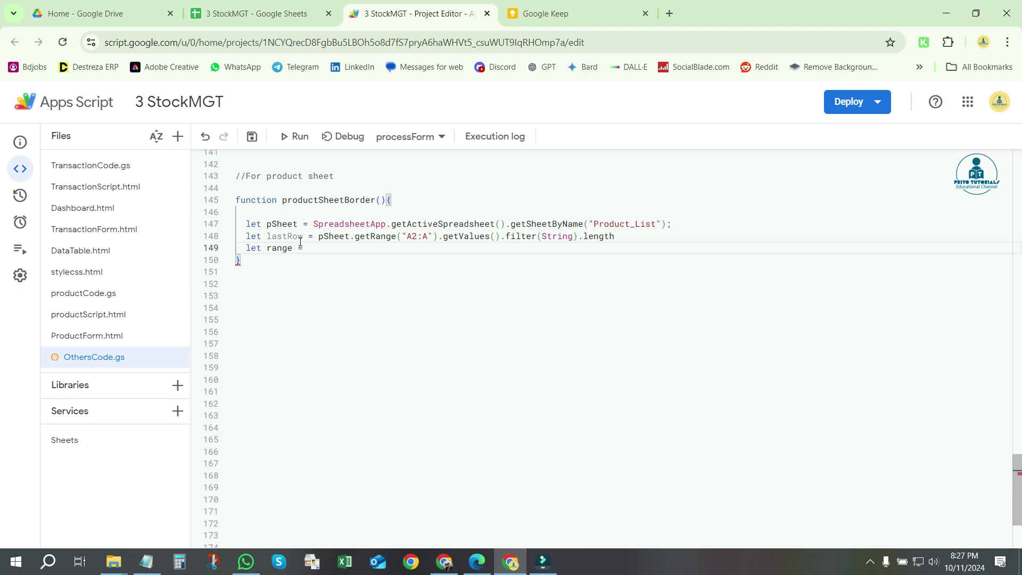
text( sheet)
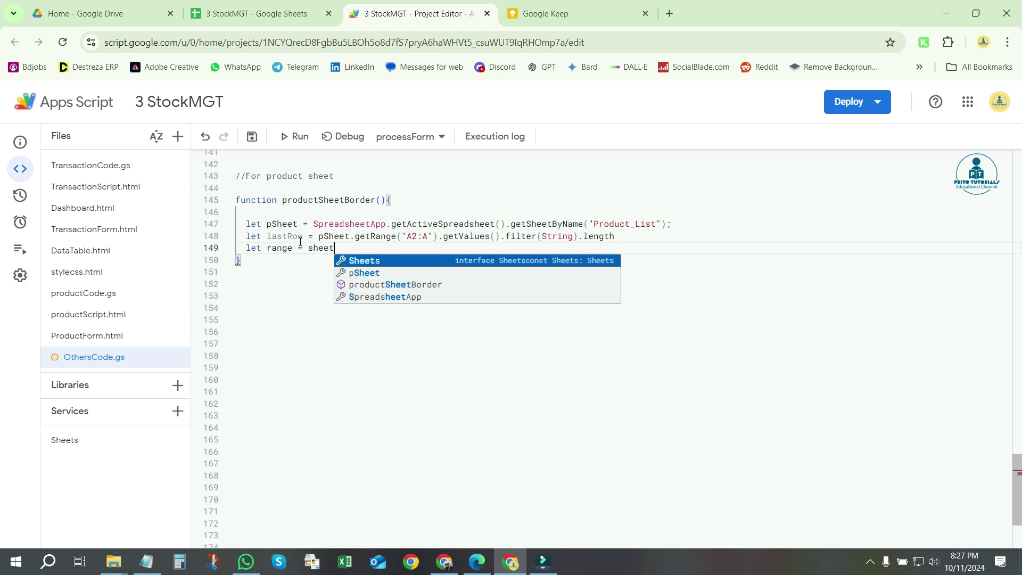
text(.getR)
key(Return)
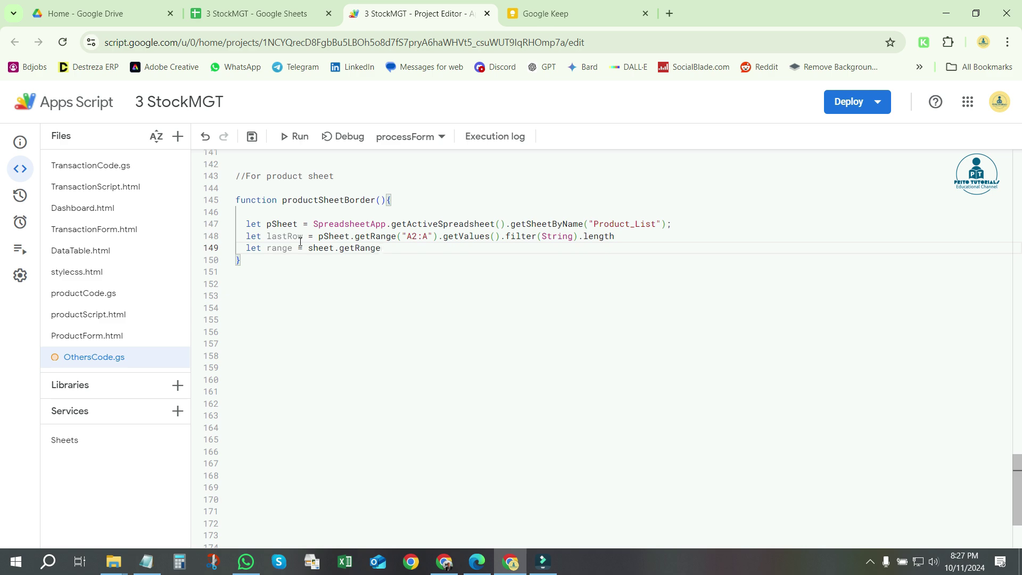
text(()
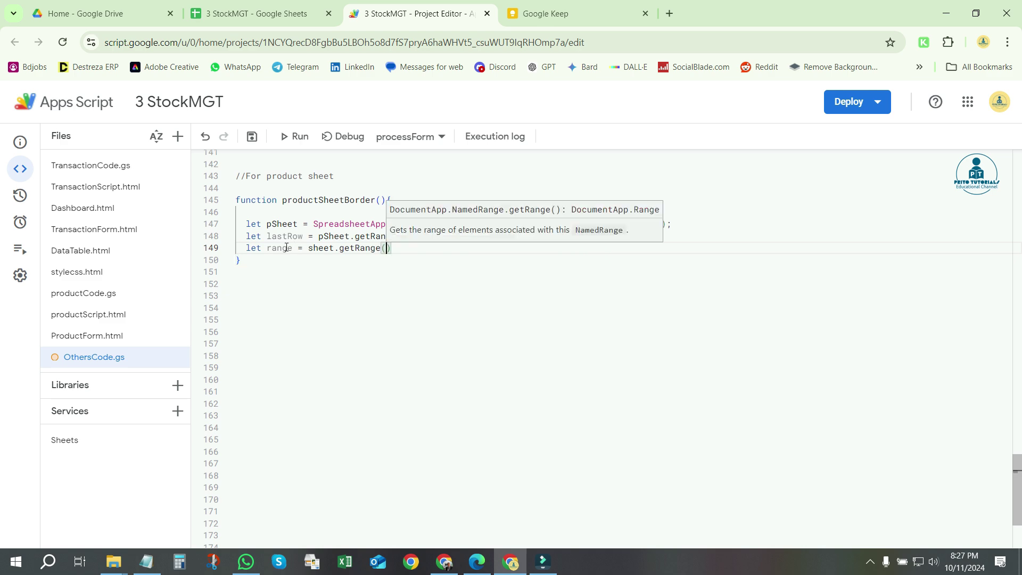
click(260, 11)
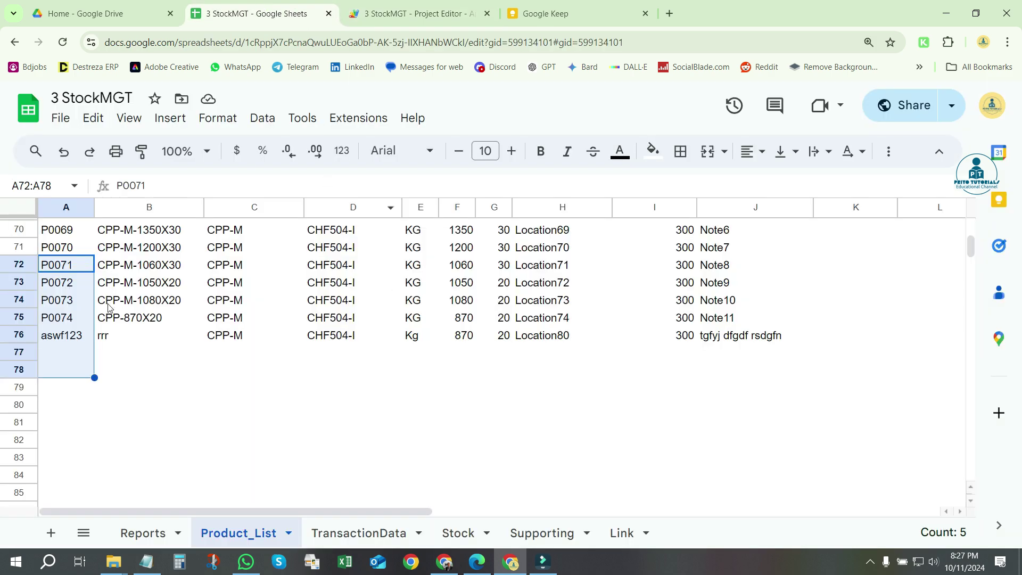
- Select the Product_List data block from row 70 to the last entry in row 76
click(128, 287)
mouse_move(57, 230)
mouse_down()
mouse_move(79, 305)
mouse_move(721, 340)
mouse_up()
click(85, 339)
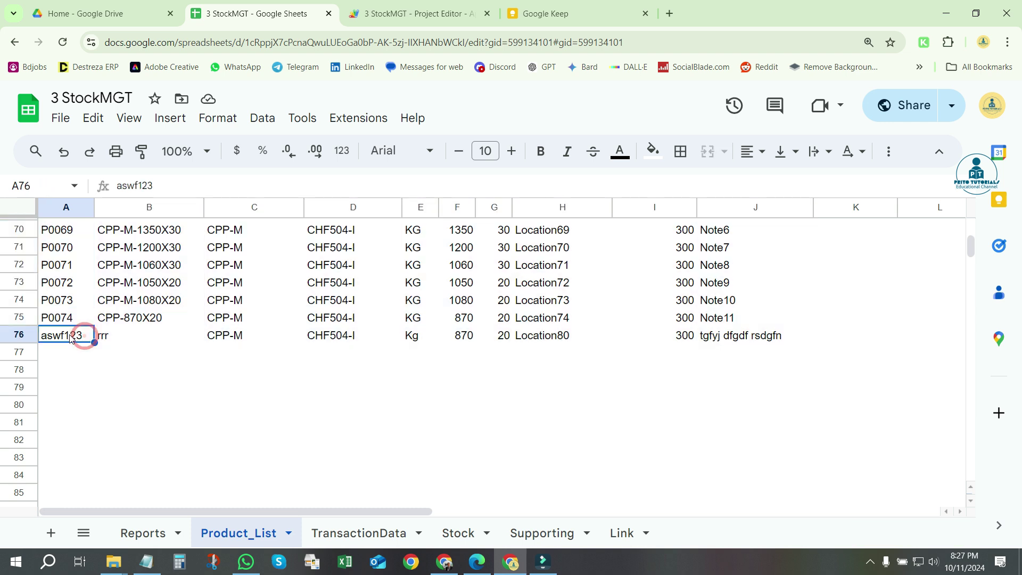
mouse_move(57, 232)
mouse_down()
mouse_move(64, 256)
mouse_move(710, 337)
mouse_up()
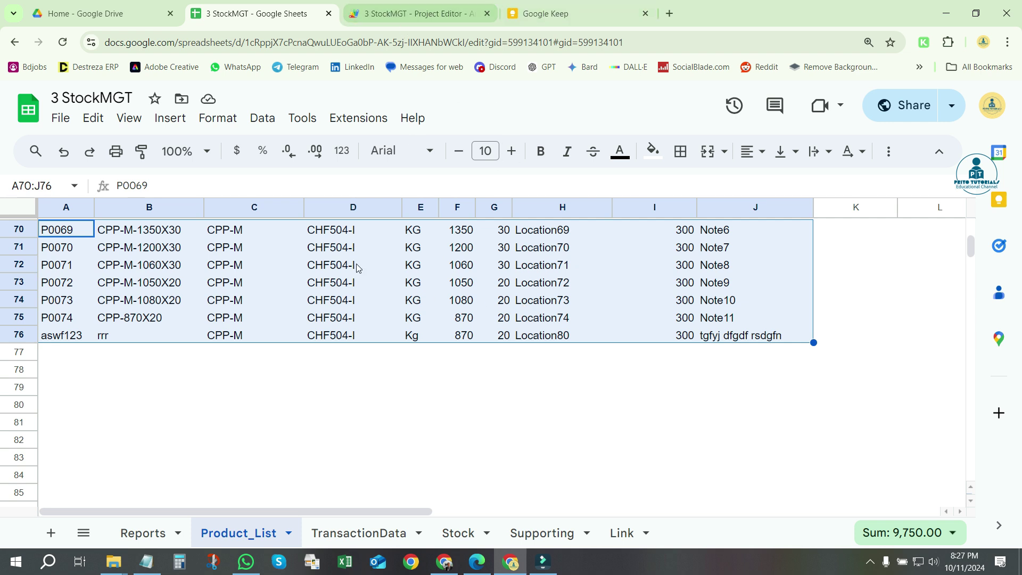
- Step across row 71 from A71 to J71 to show the ten data columns
click(780, 300)
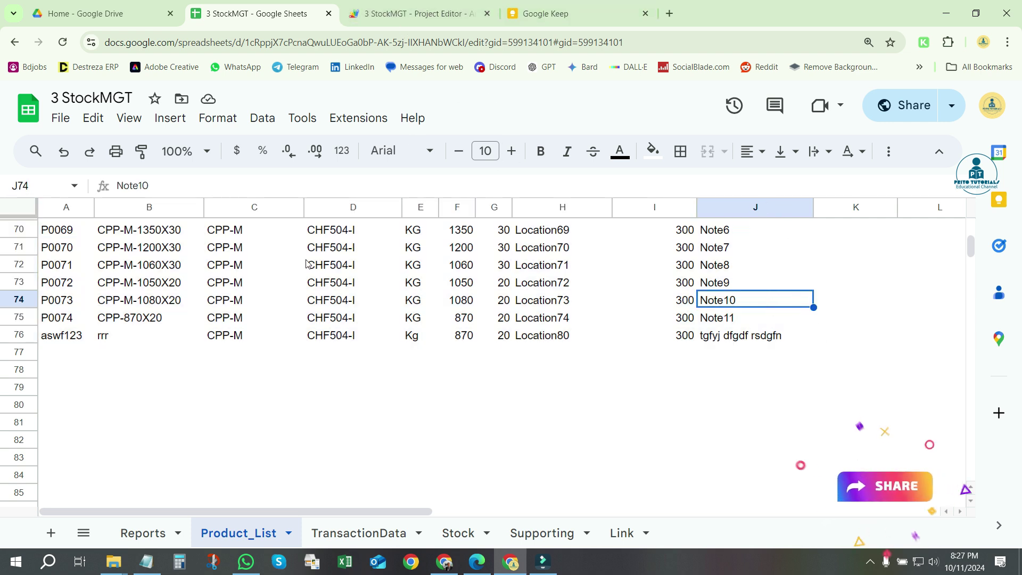
click(61, 250)
click(138, 248)
click(257, 246)
click(335, 247)
click(423, 247)
click(459, 251)
click(506, 250)
click(560, 249)
click(639, 249)
click(727, 251)
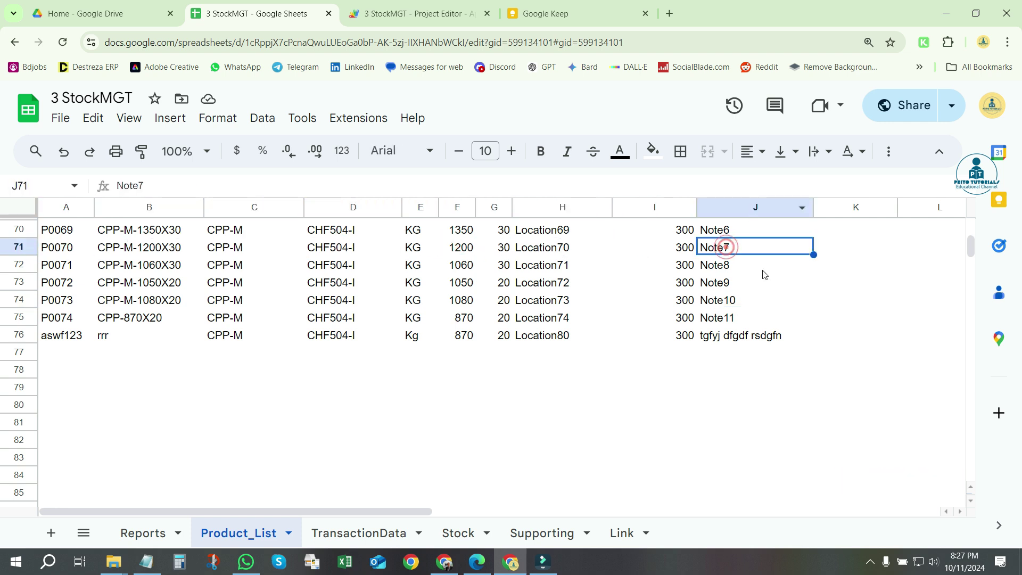
click(363, 4)
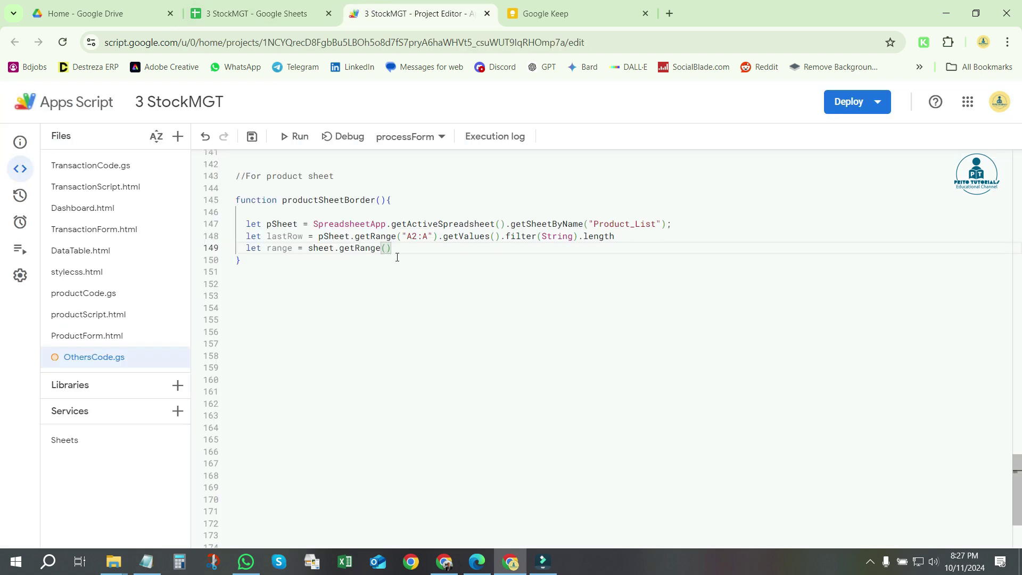
- Fill in the getRange arguments on line 149 as (2,1, lastRow, 10)
text(2,)
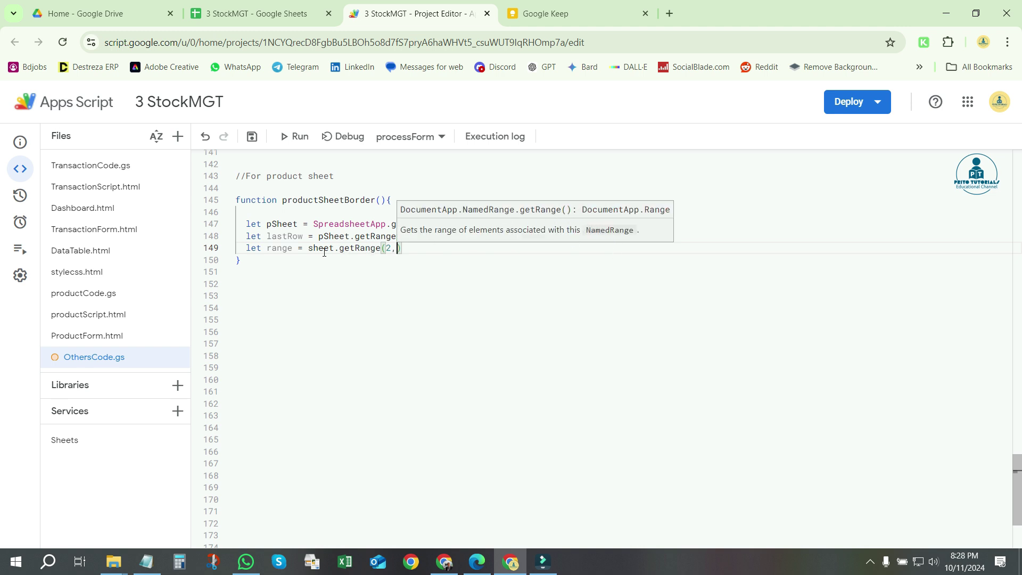
click(411, 245)
key(BackSpace)
key(BackSpace)
key(BackSpace)
key(BackSpace)
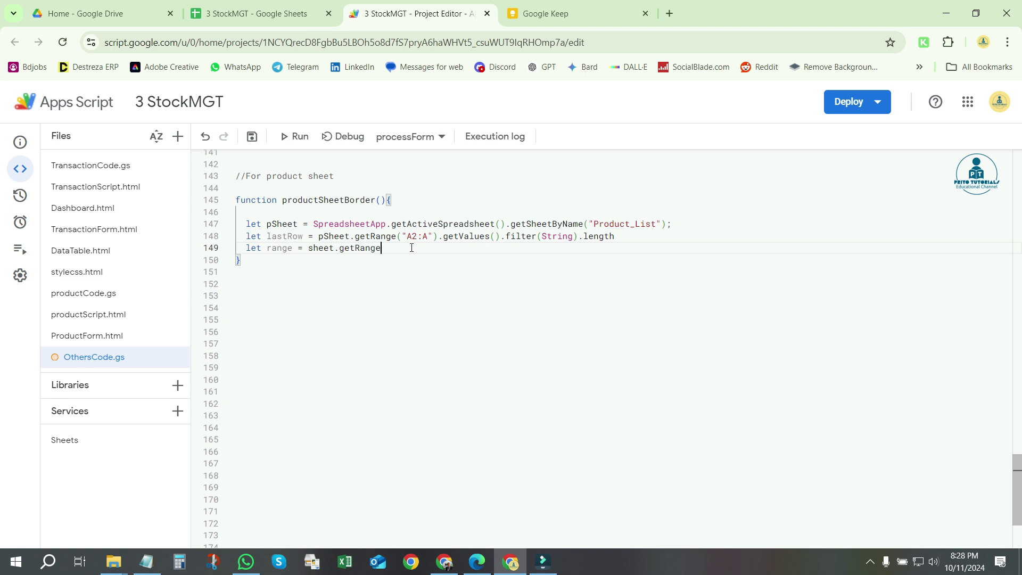
text(()
text(2,)
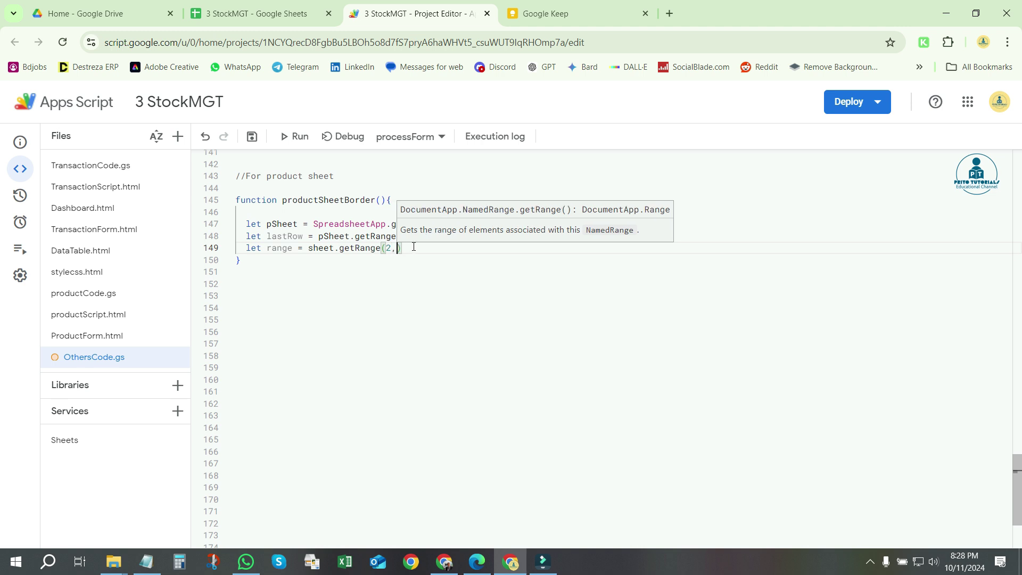
text(1)
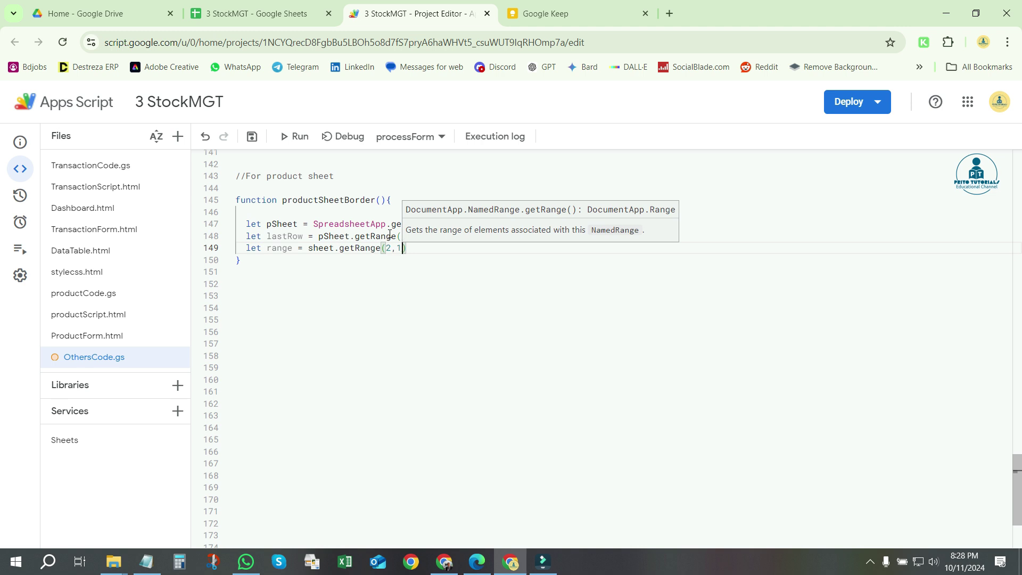
text(, )
text(1a)
key(Return)
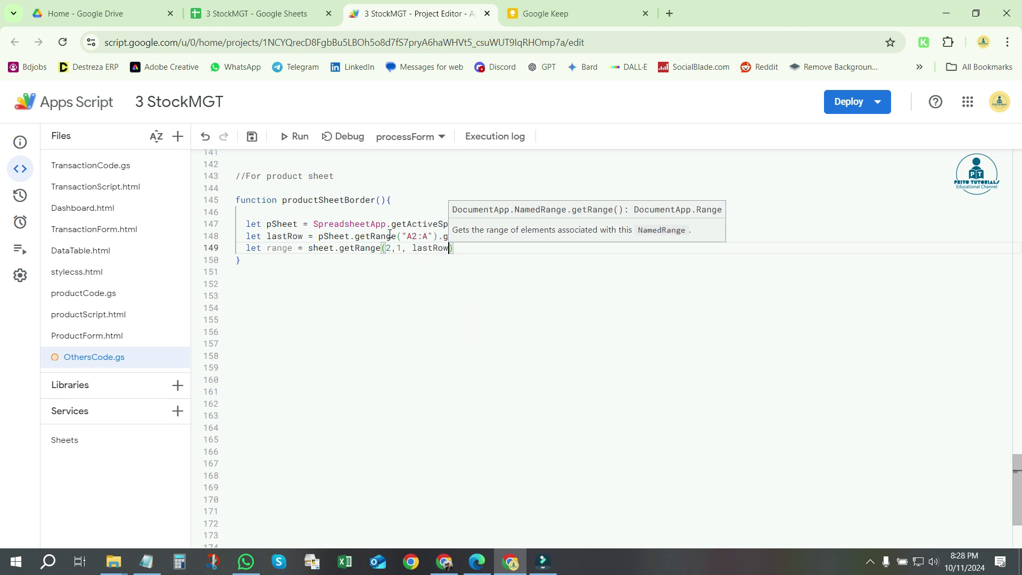
text(,)
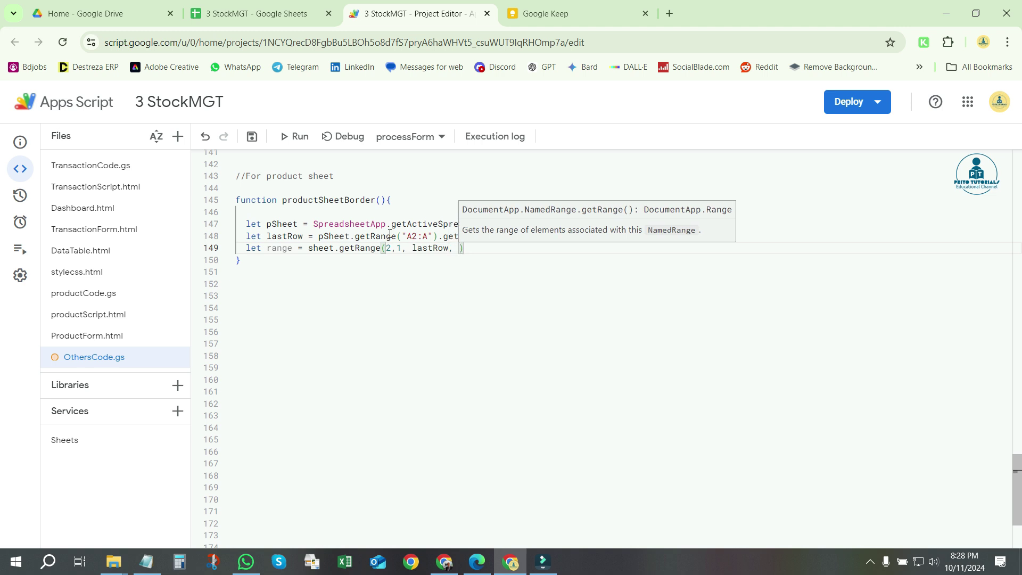
text(10)
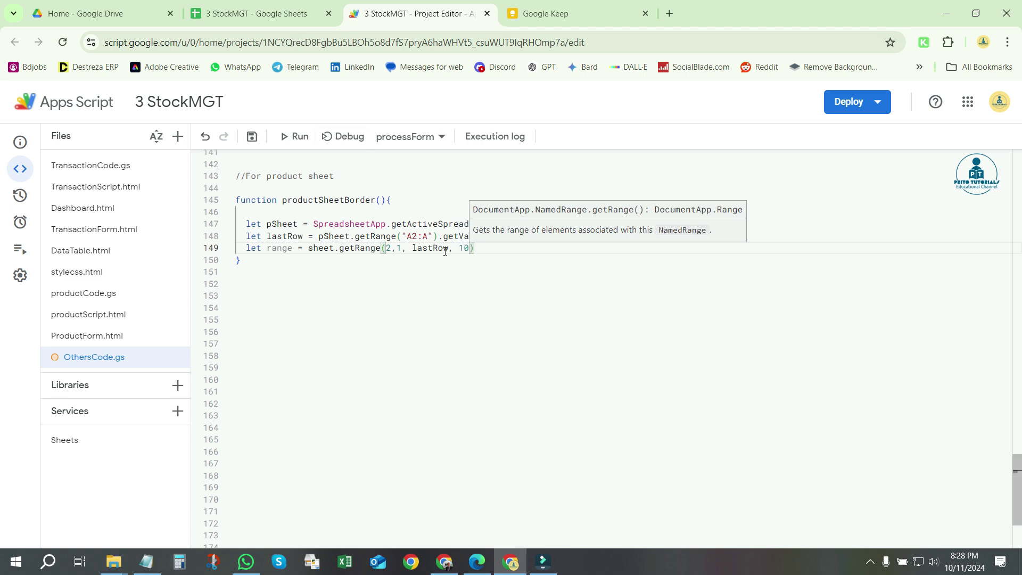
- Start a new line 150 with sheet, moving to the pSheet suggestion
key(End)
key(Return)
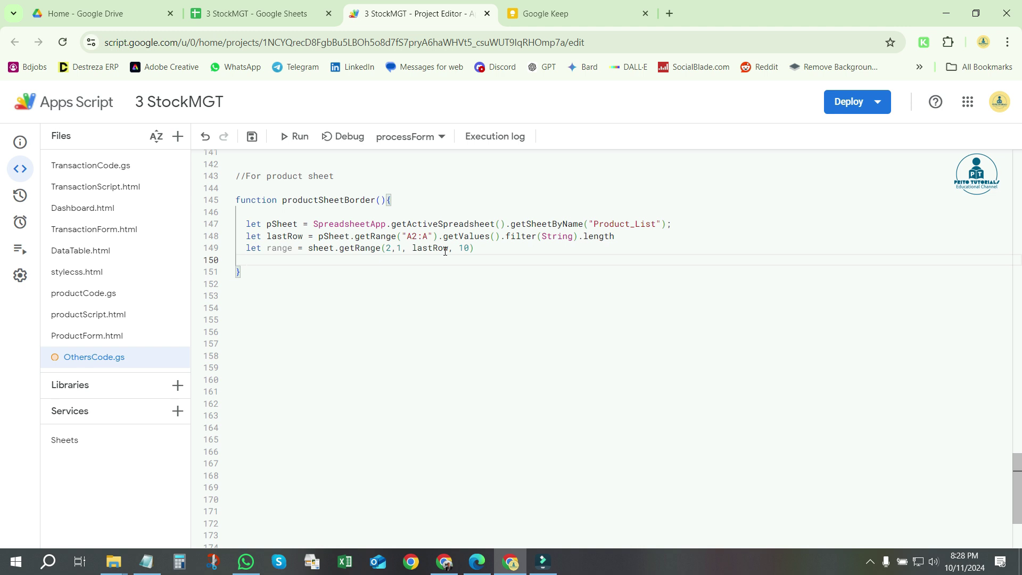
text(sheet)
key(Down)
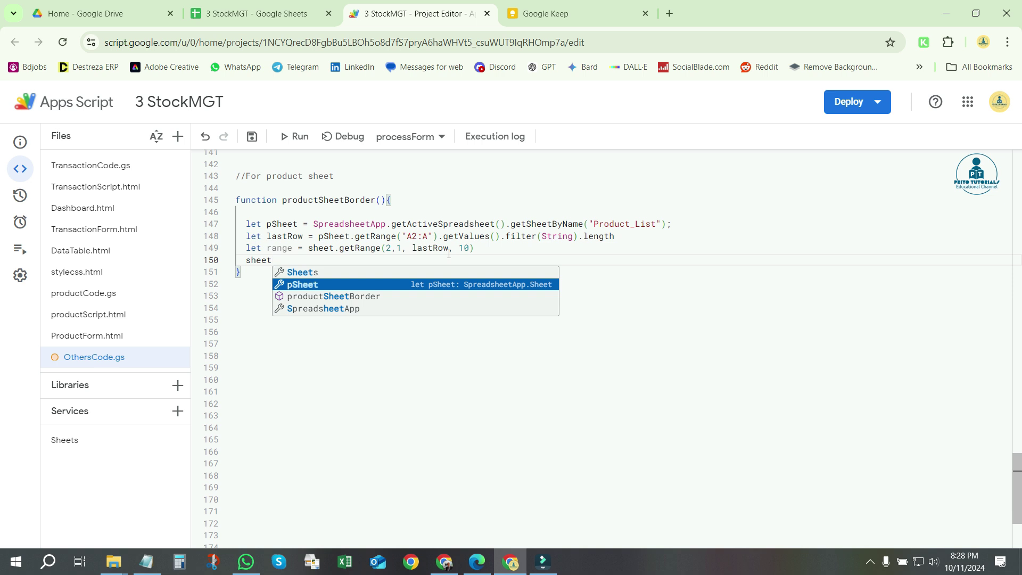
- Use pSheet on line 150 and replace sheet with pSheet on line 149
key(Return)
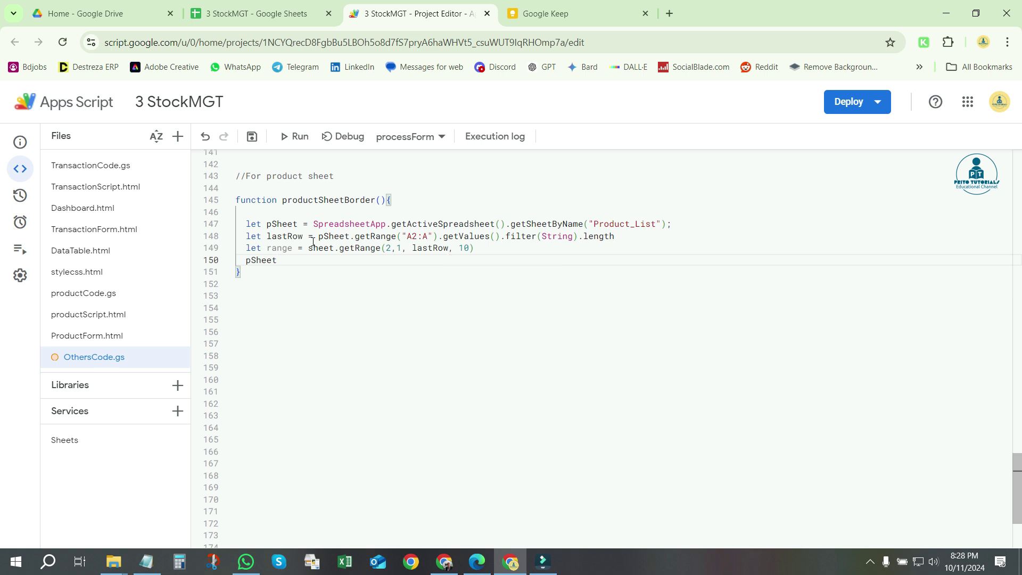
click(309, 248)
click(321, 238)
double_click(321, 248)
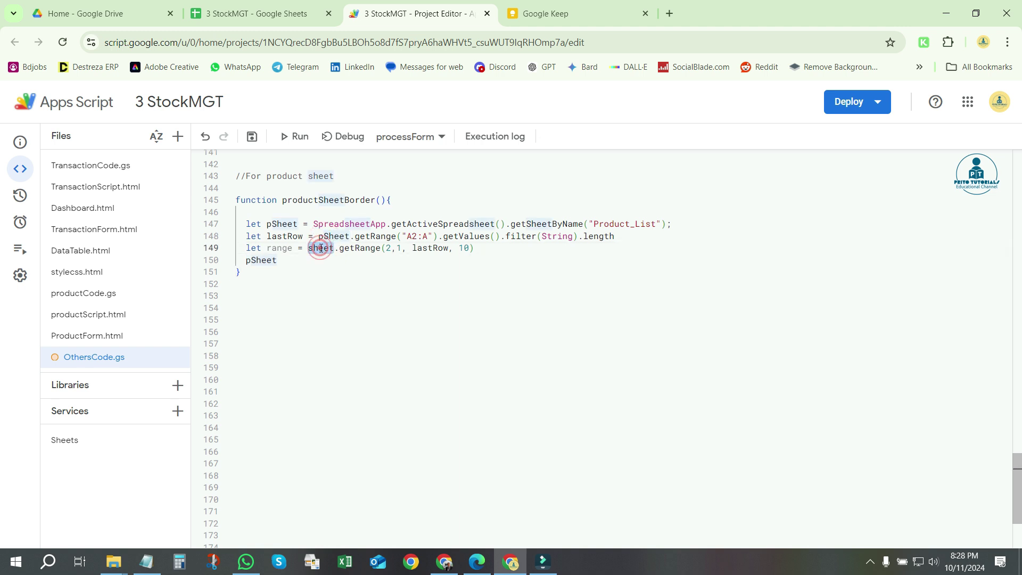
text(pSheet)
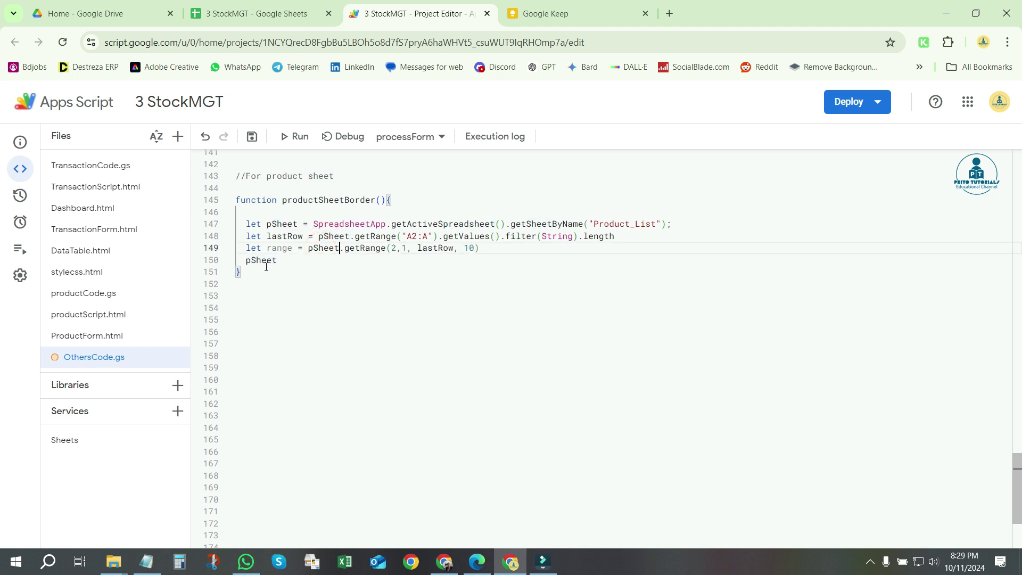
- Continue line 150 with .getRange(2,1,getMaxRow() for the row arguments
click(304, 260)
text(.)
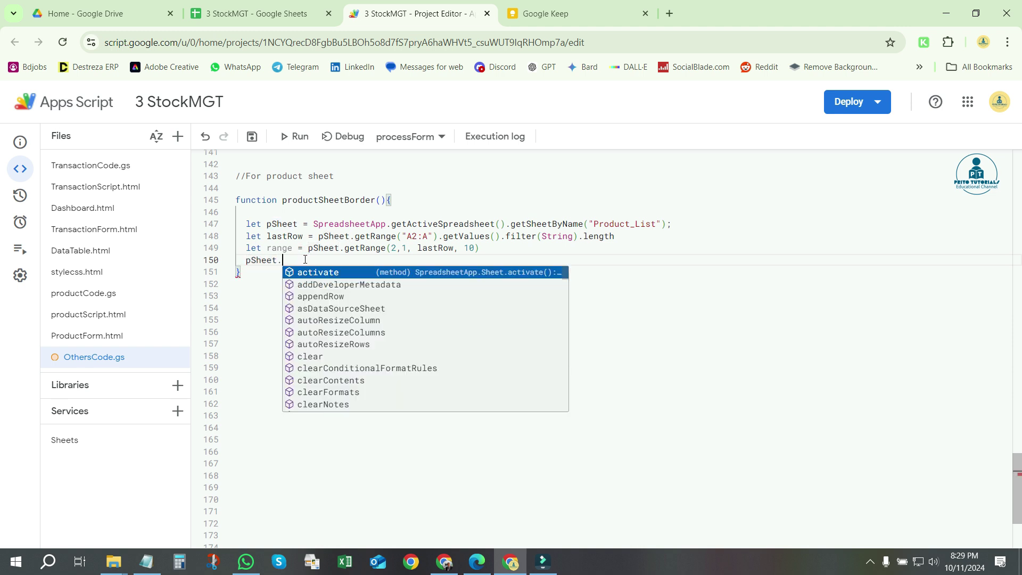
text(getR)
key(Return)
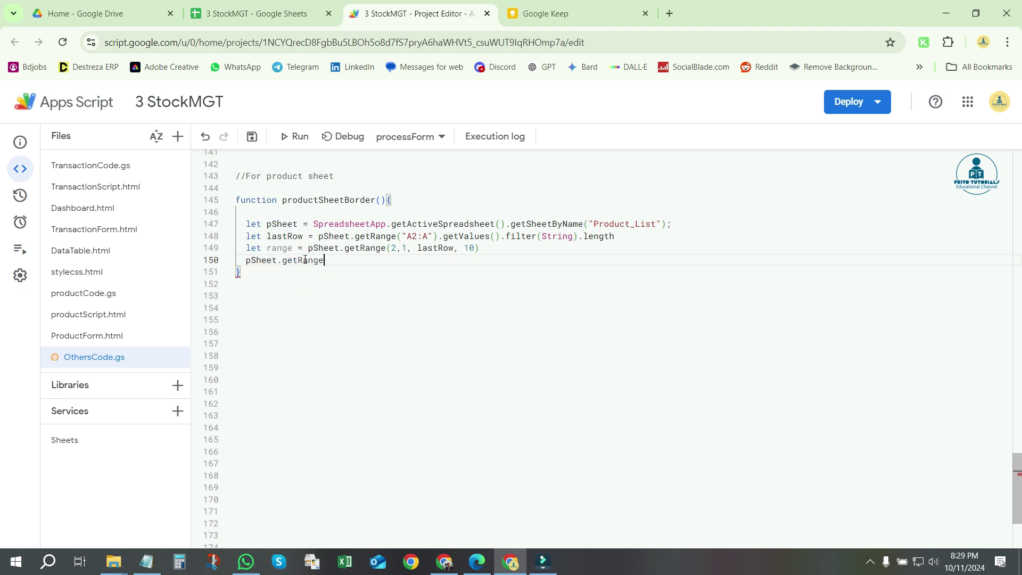
text(()
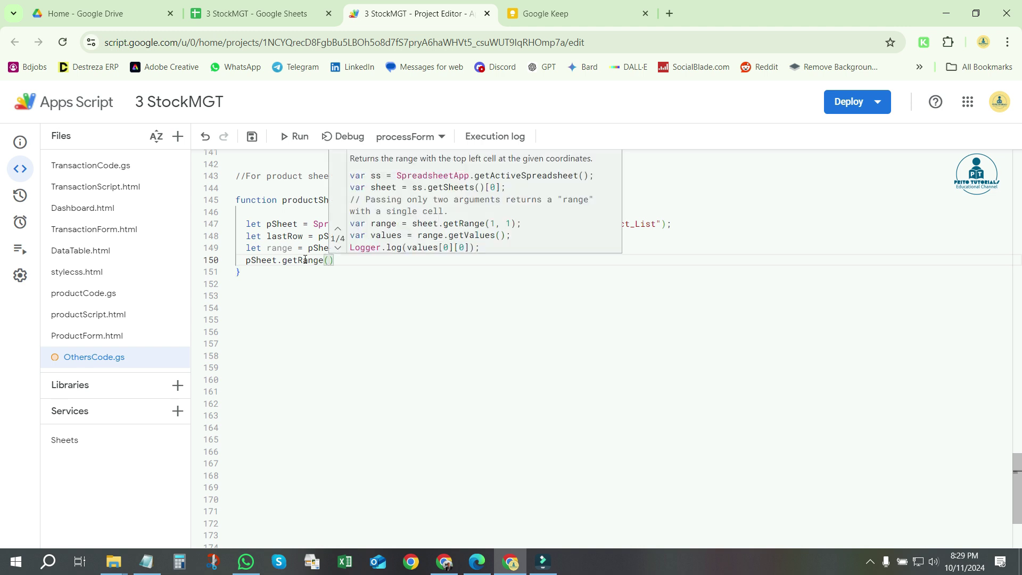
text(2)
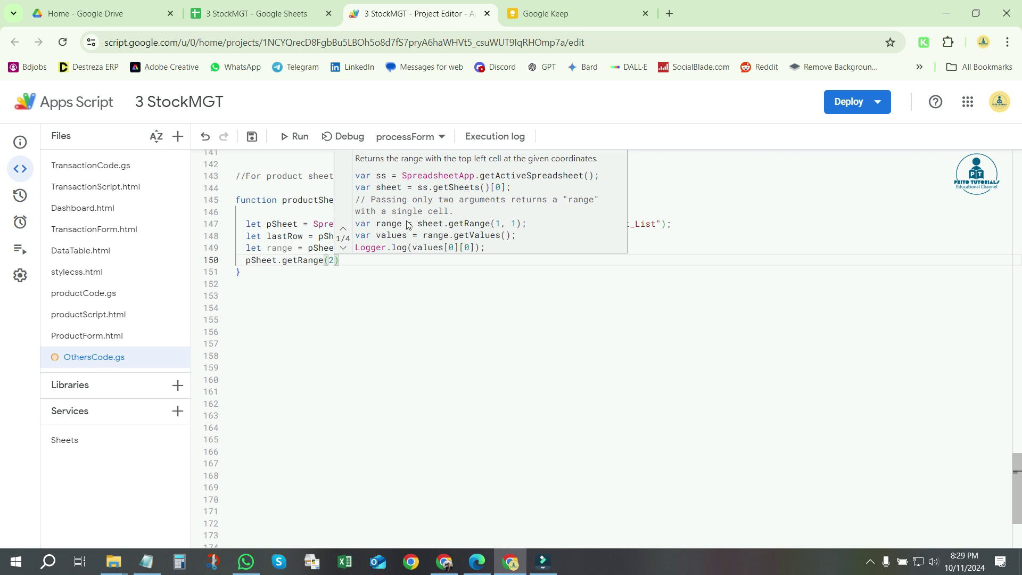
text(,1)
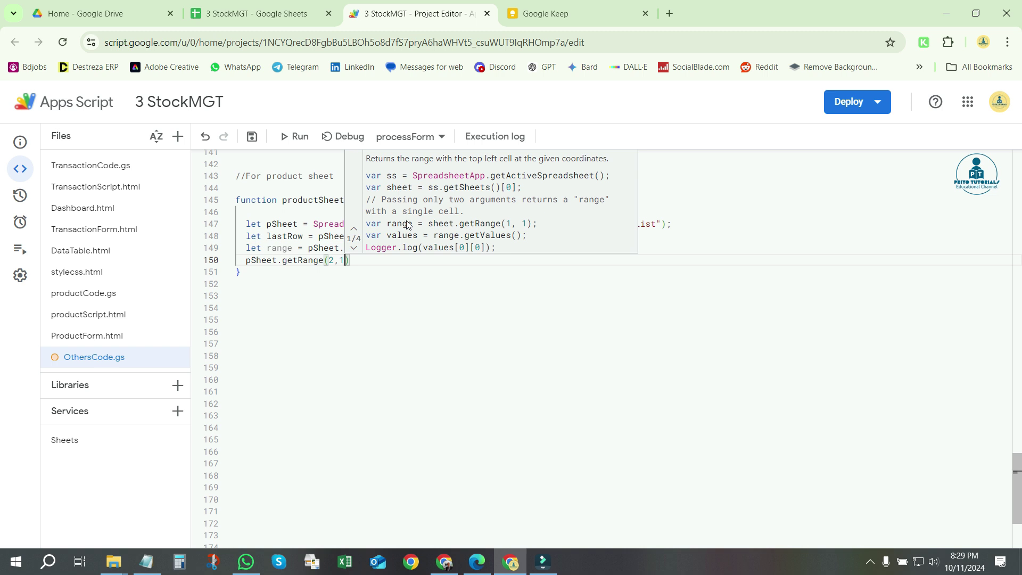
text(,)
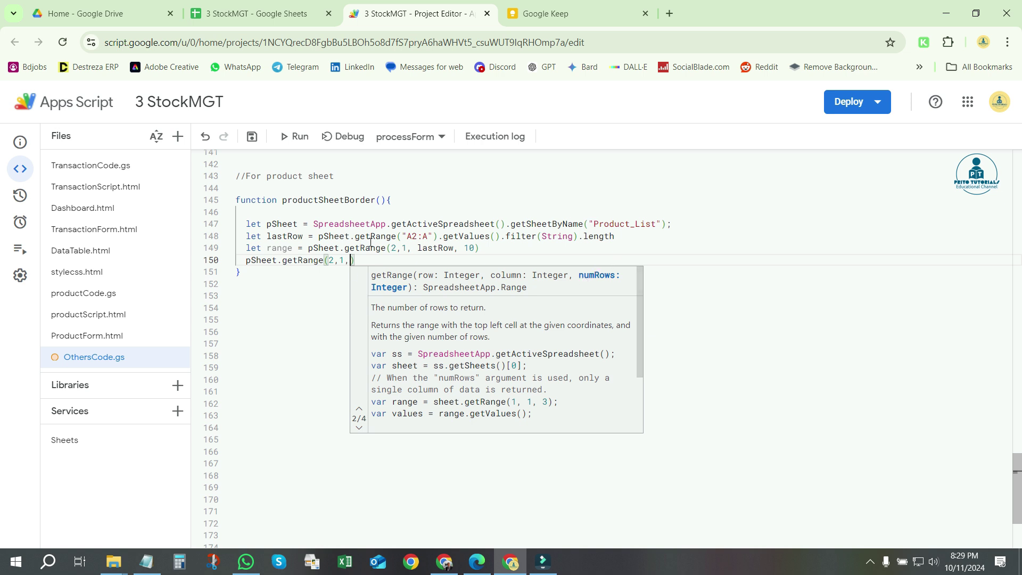
text(get)
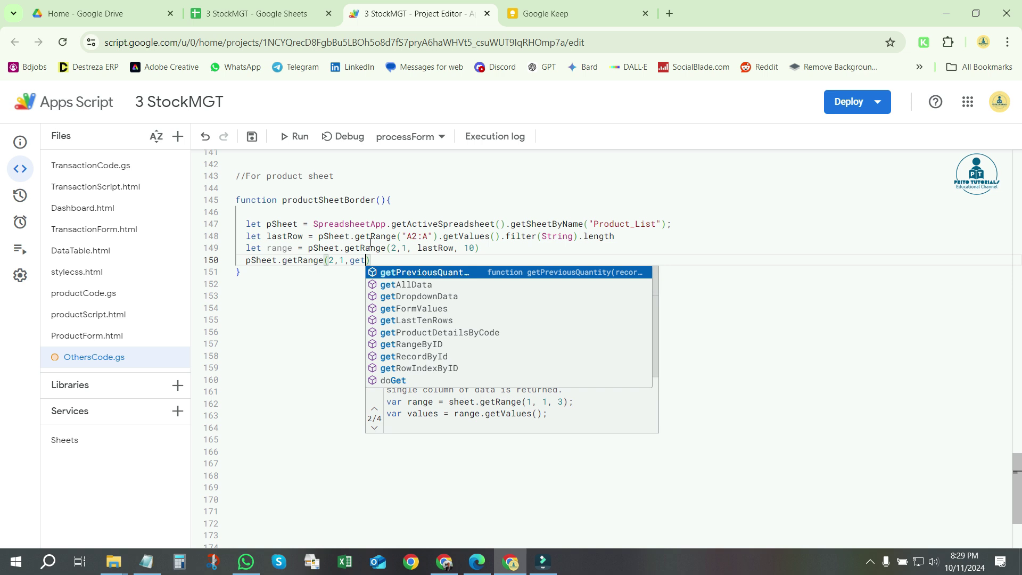
text(ma)
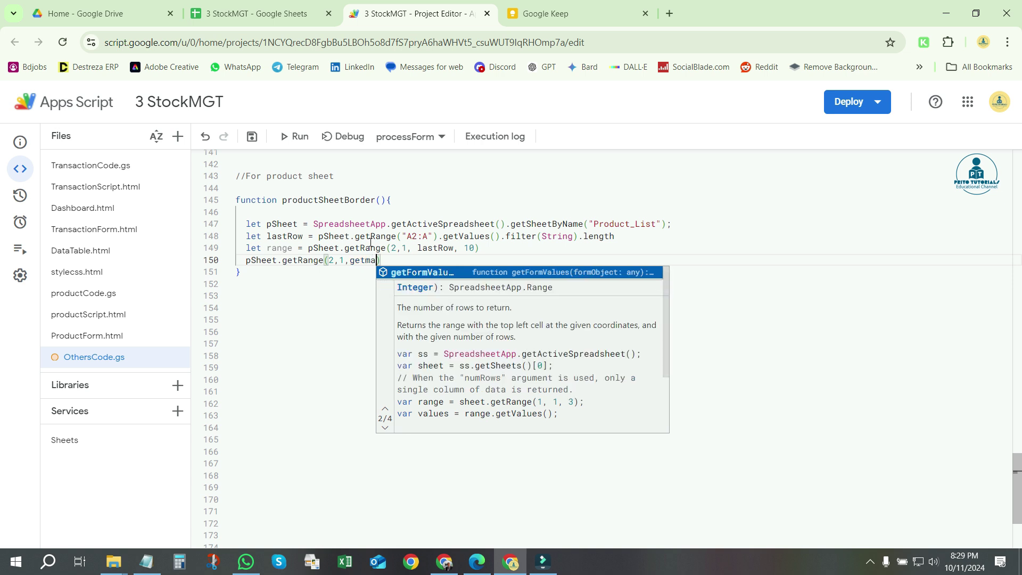
text(x)
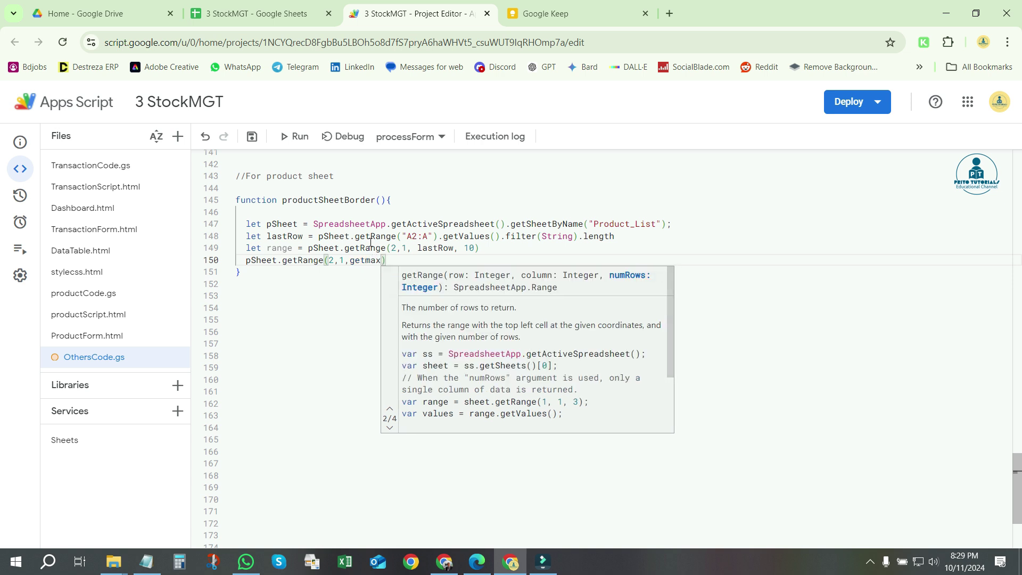
key(BackSpace)
key(BackSpace)
key(BackSpace)
text(Ma)
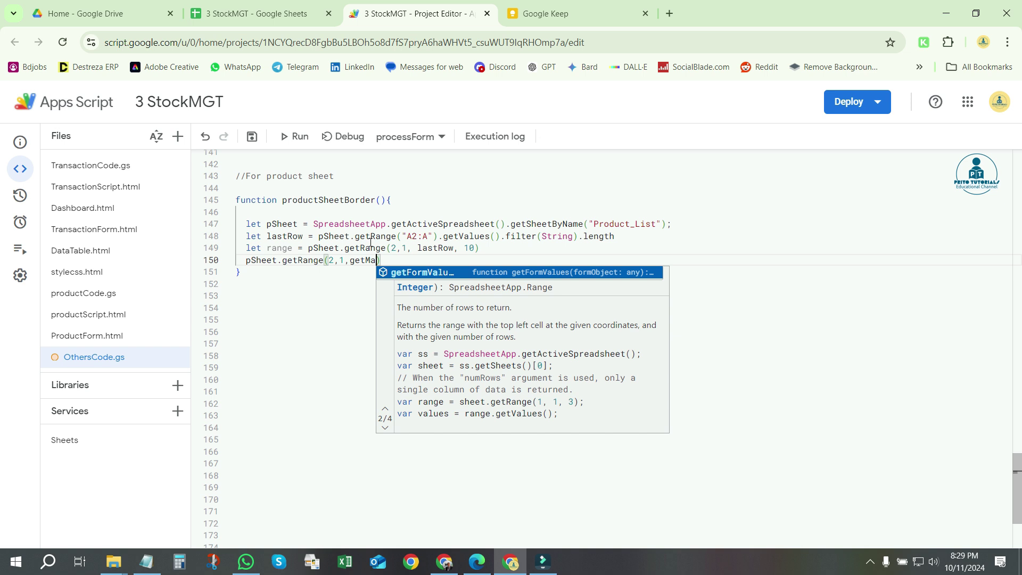
text(xRow)
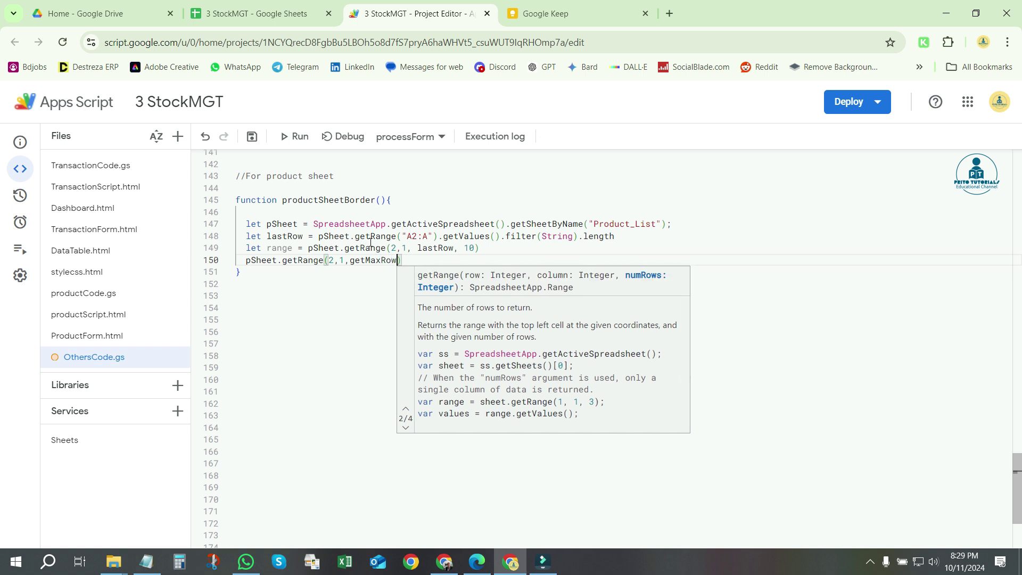
text(())
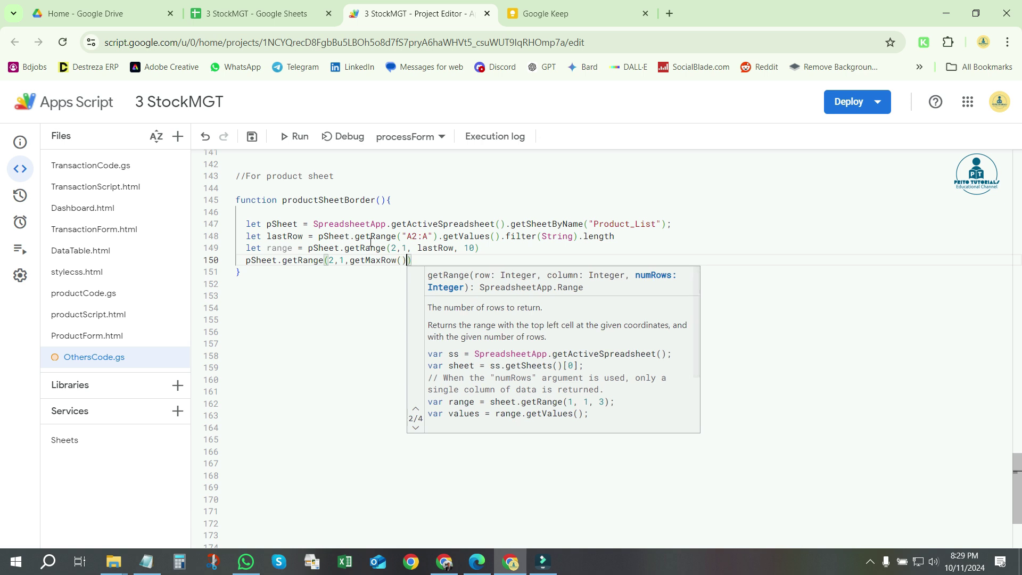
text(.)
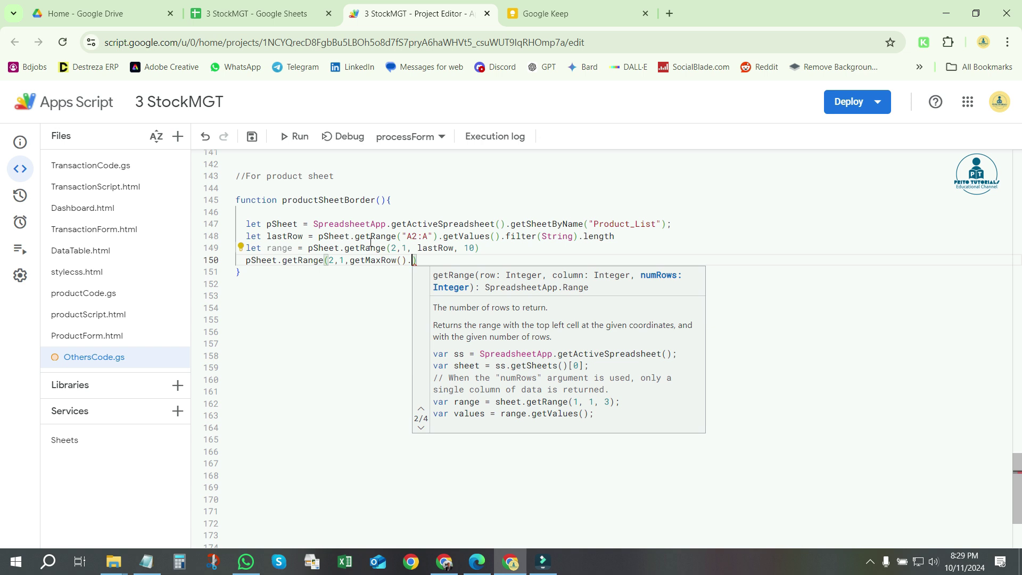
key(BackSpace)
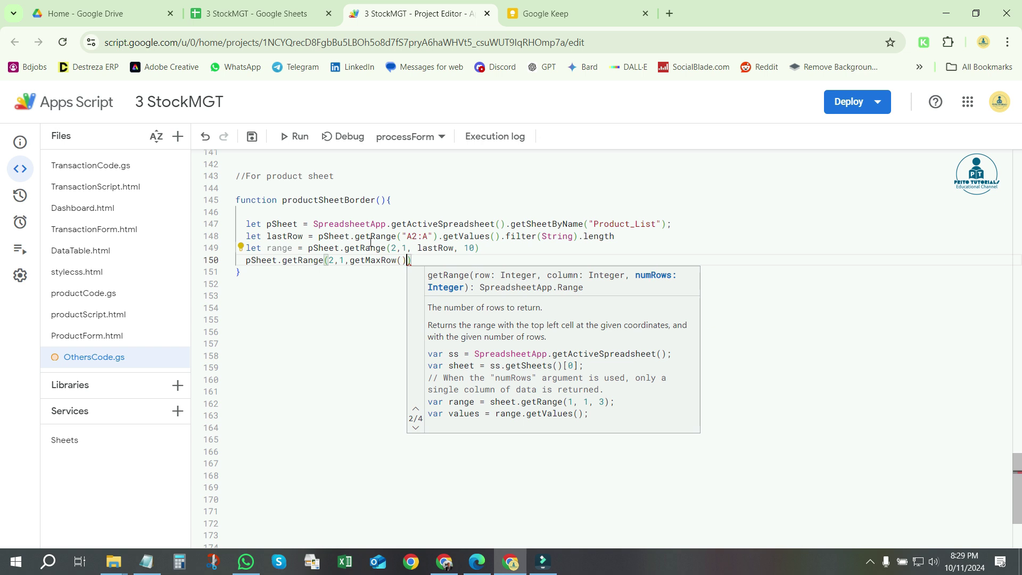
key(BackSpace)
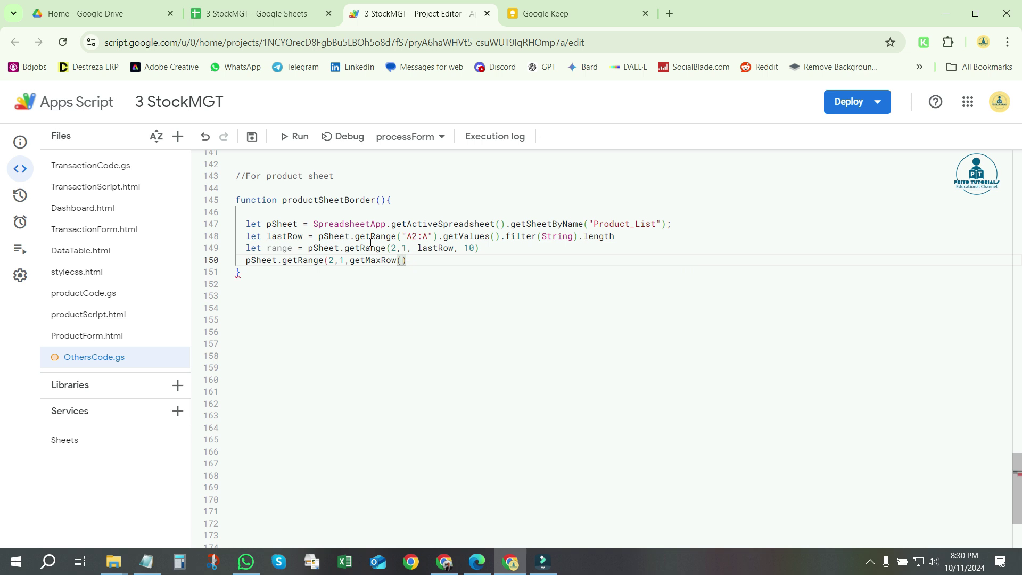
- Finish getRange with 10 columns and append .setBorder()
text(,)
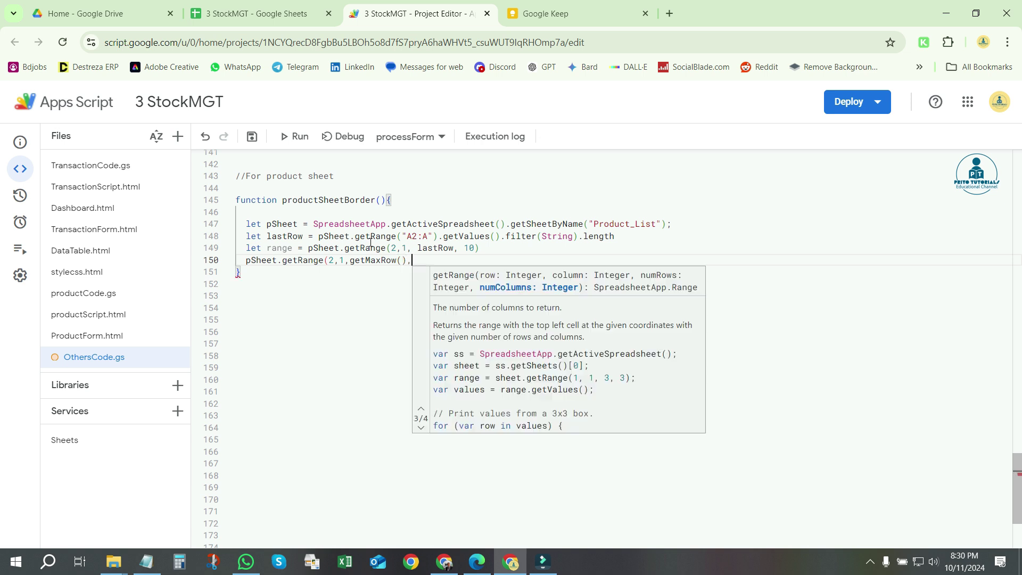
text(10))
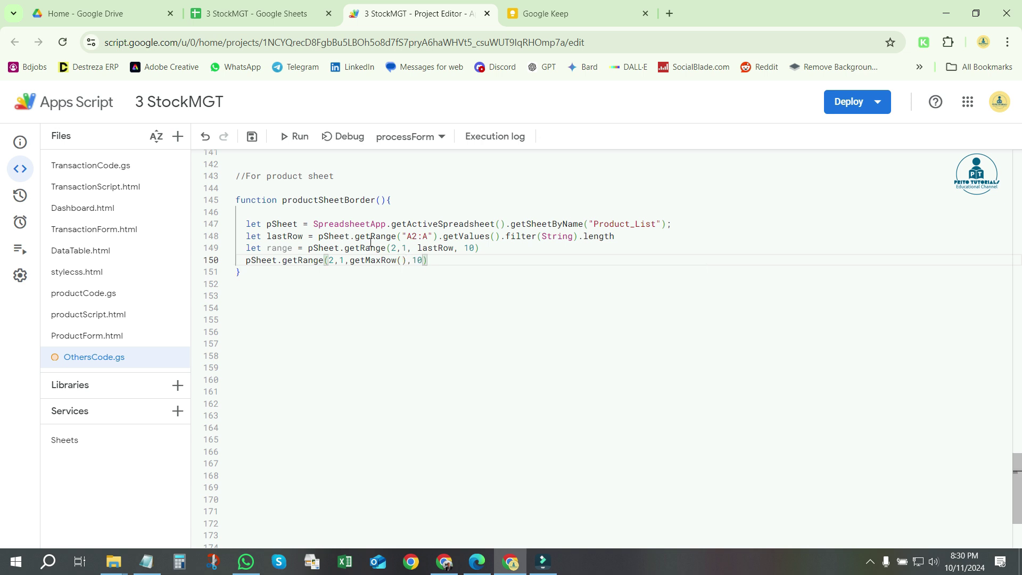
text(.set)
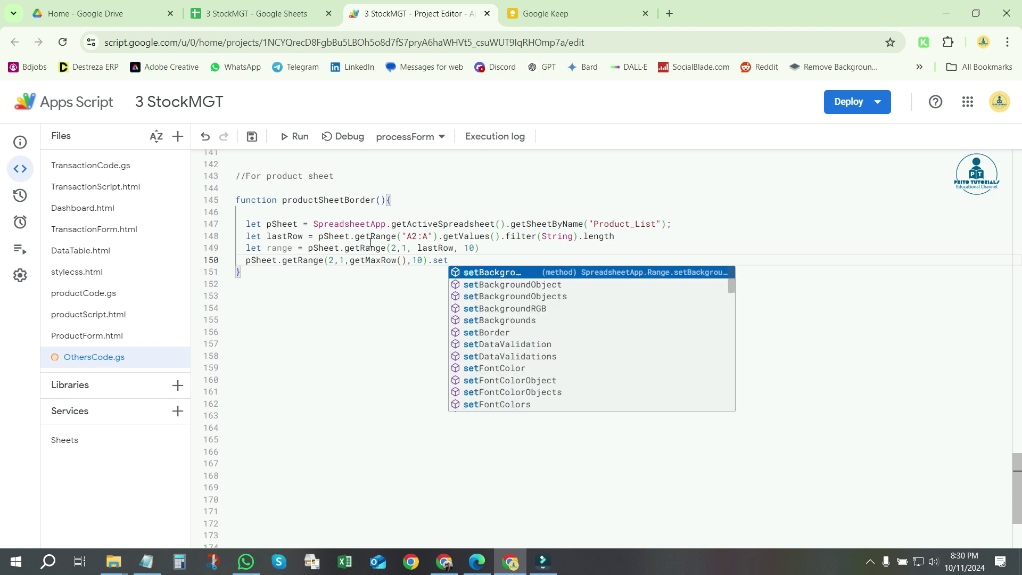
text(bor)
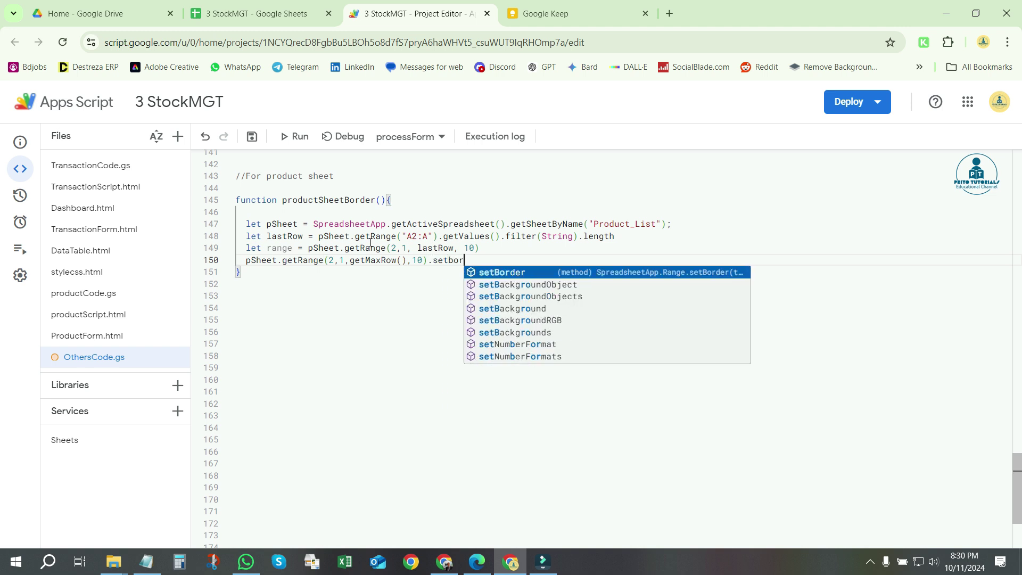
key(Return)
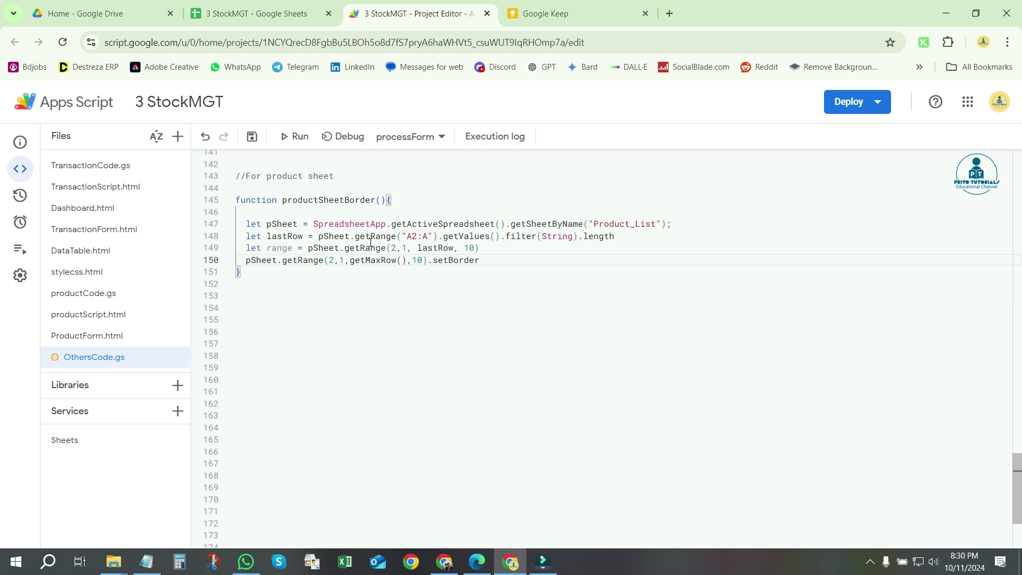
text(()
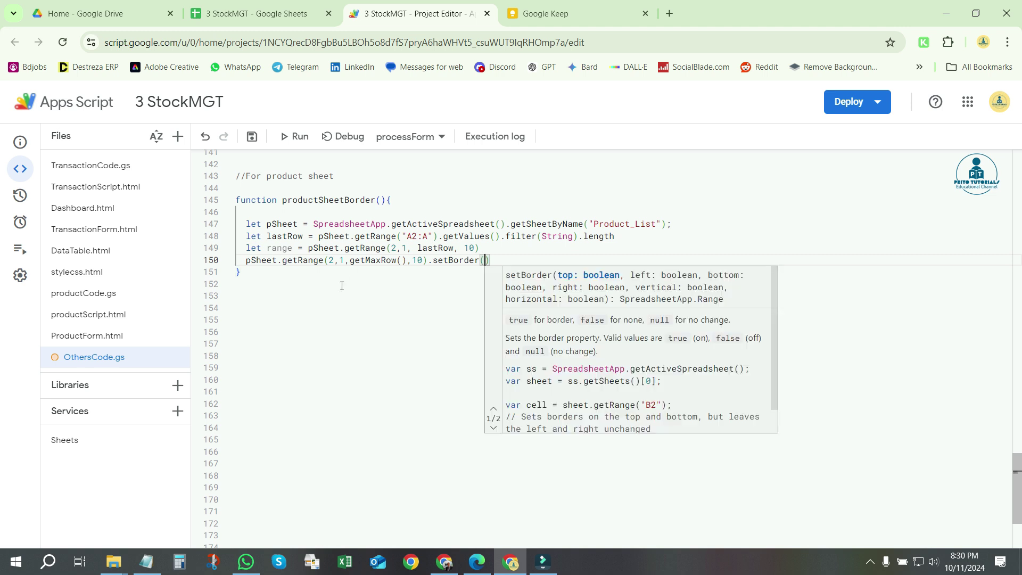
click(340, 285)
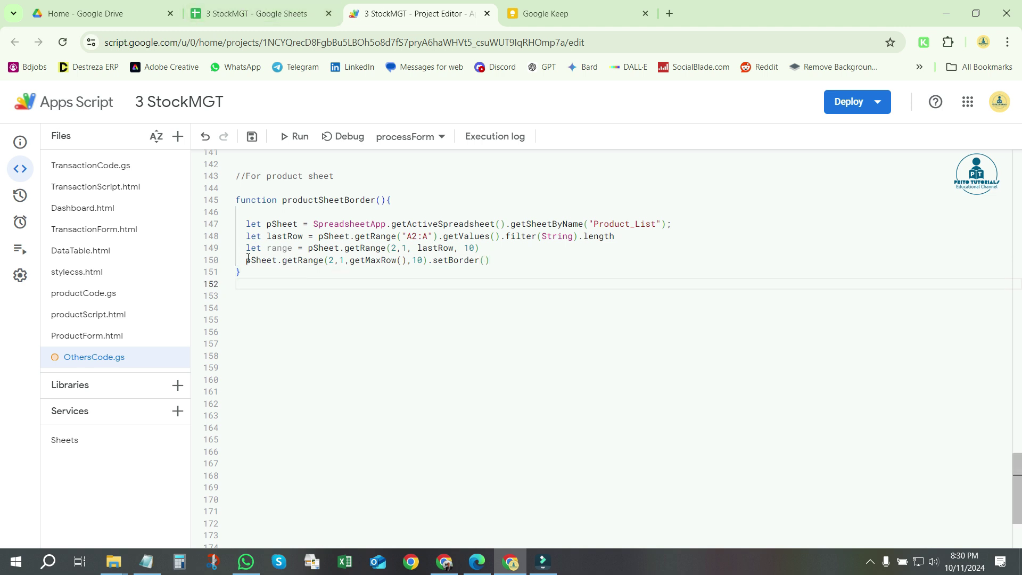
- Correct getMaxRow to getMaxRows on line 150
click(326, 261)
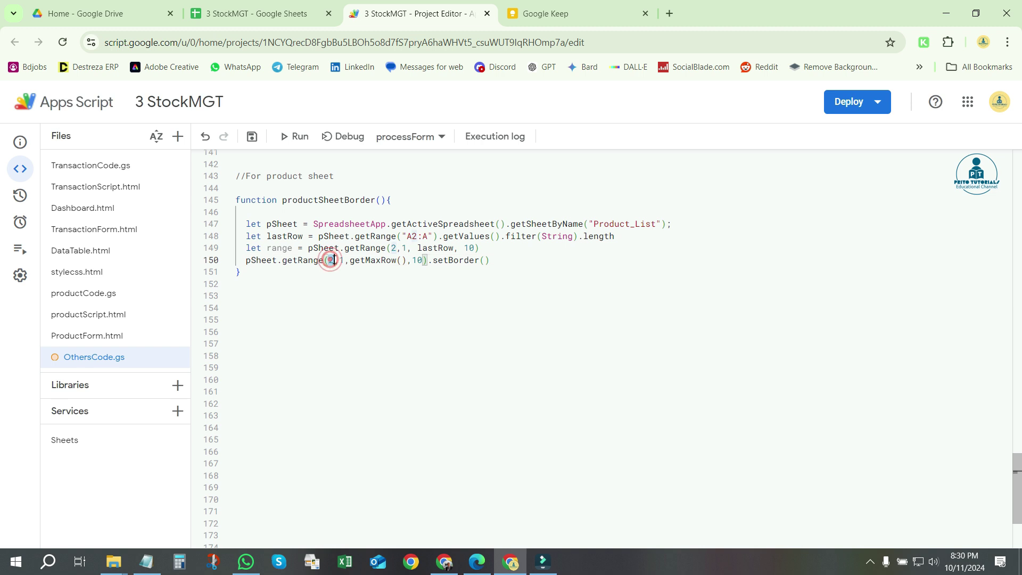
click(340, 261)
drag(350, 261, 407, 260)
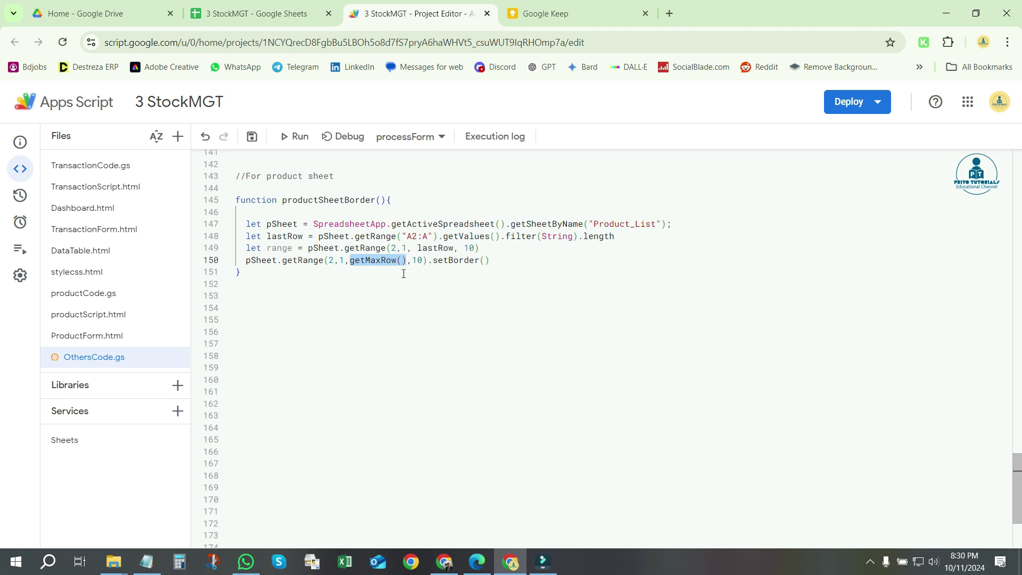
click(399, 273)
click(396, 264)
text(s)
click(406, 277)
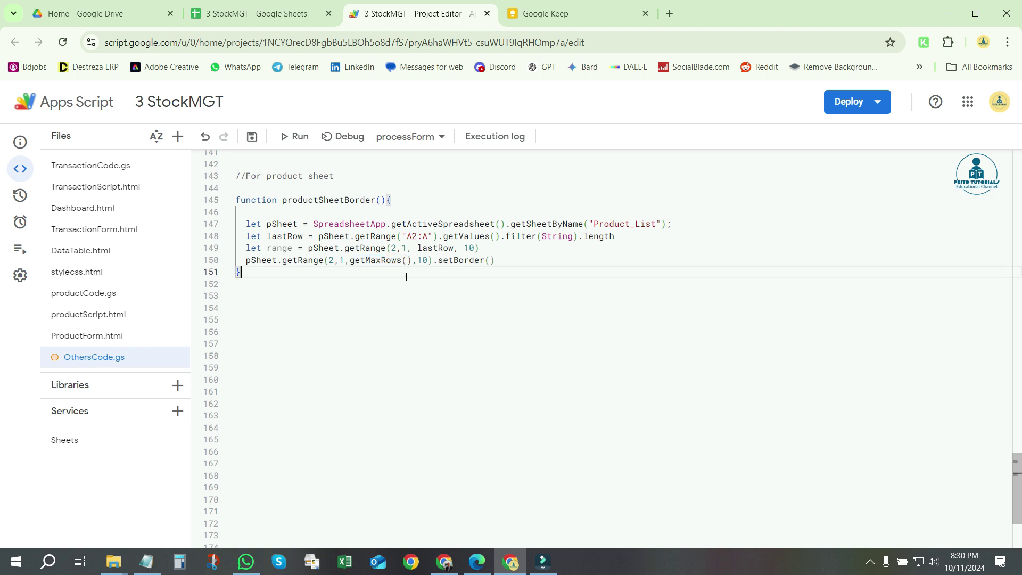
- Point out getMaxRows(), the 10 columns and setBorder, then select the last sheet rows to 81
click(407, 260)
drag(350, 260, 413, 261)
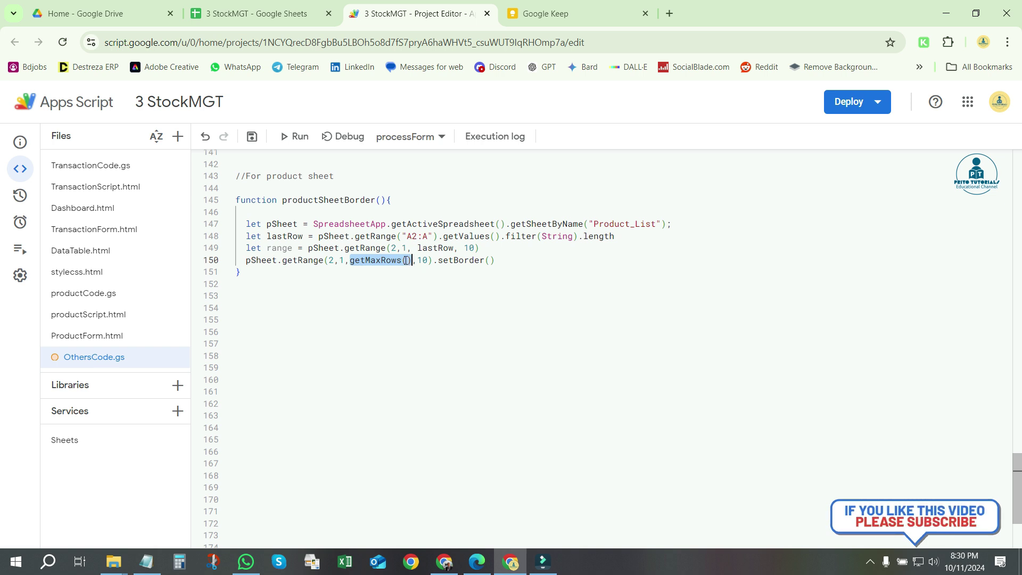
double_click(420, 259)
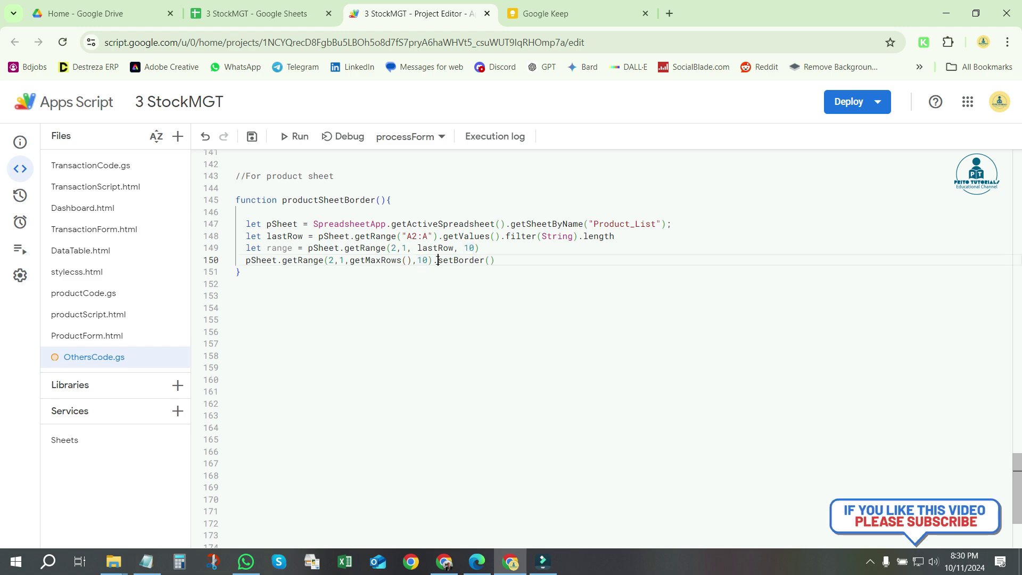
drag(438, 260, 497, 260)
click(506, 261)
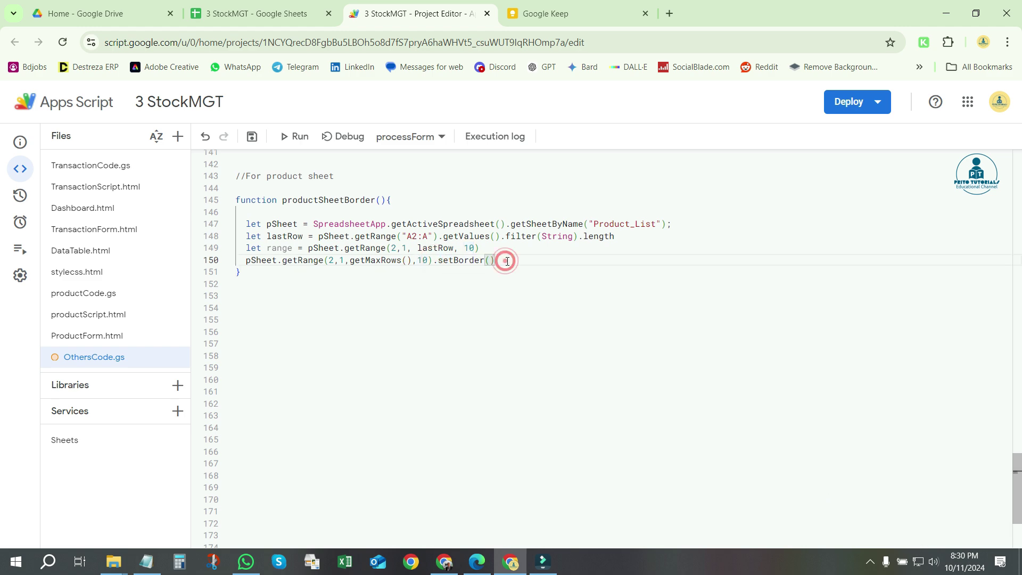
click(274, 13)
mouse_move(56, 300)
mouse_down()
mouse_move(745, 434)
mouse_move(743, 447)
mouse_up()
- Enter a test value 'sdvsd' in A80 and clear it again
click(106, 403)
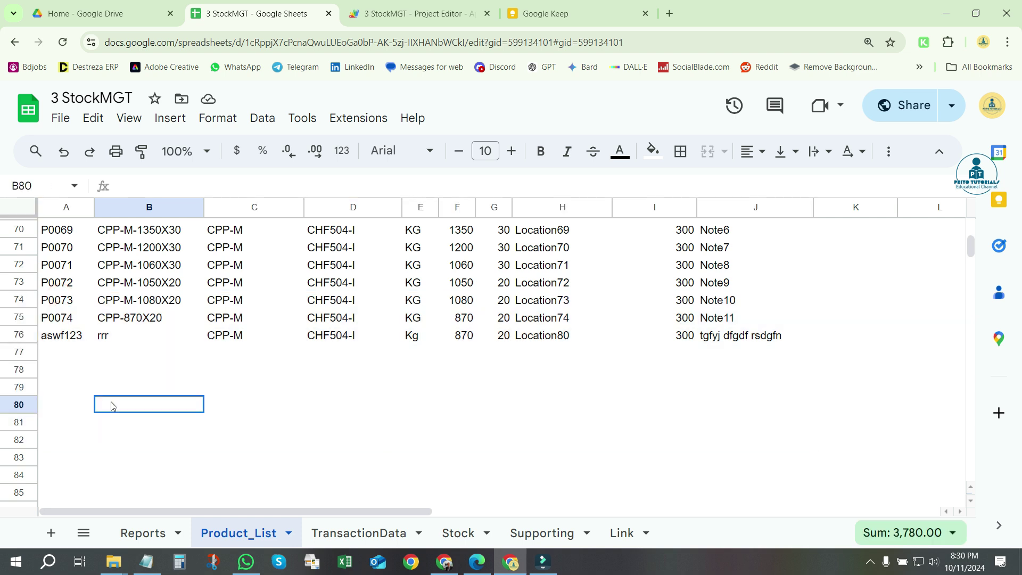
click(63, 402)
text(sdvsd)
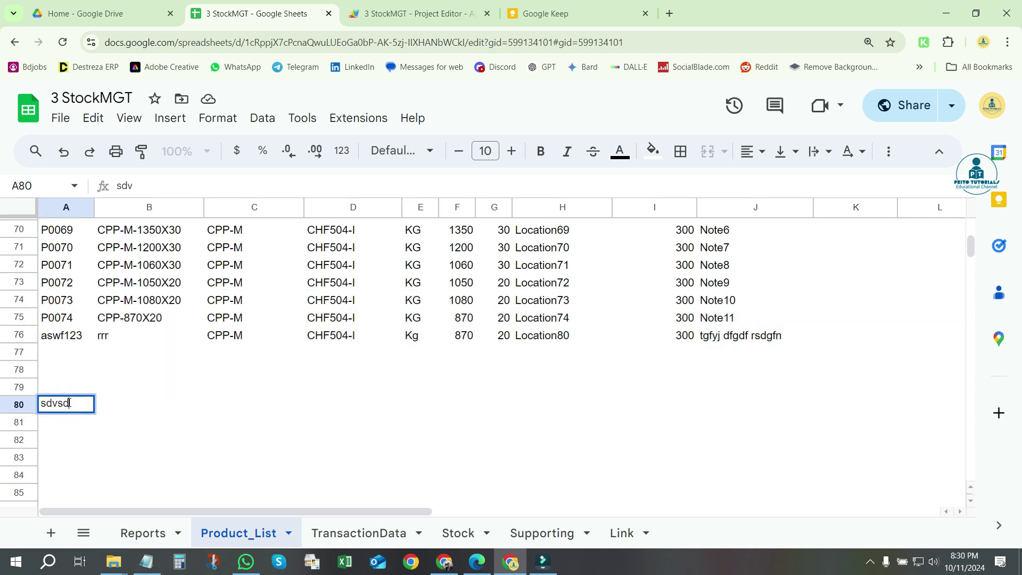
click(103, 421)
drag(62, 394, 70, 413)
key(Delete)
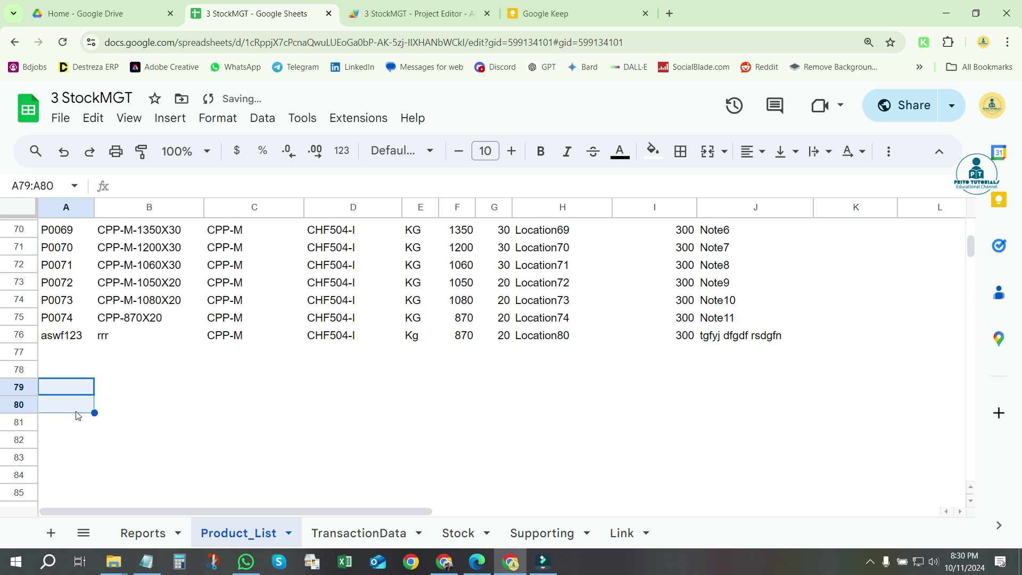
- Select the empty rows 77 to 82 below the data, then the product rows from row 70
click(137, 424)
drag(52, 393, 729, 441)
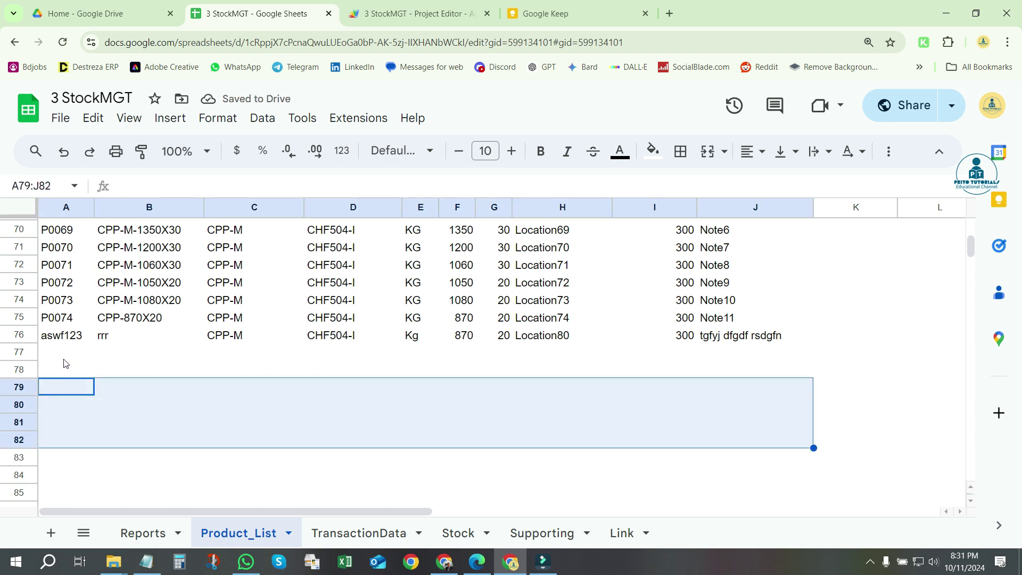
drag(66, 363, 739, 451)
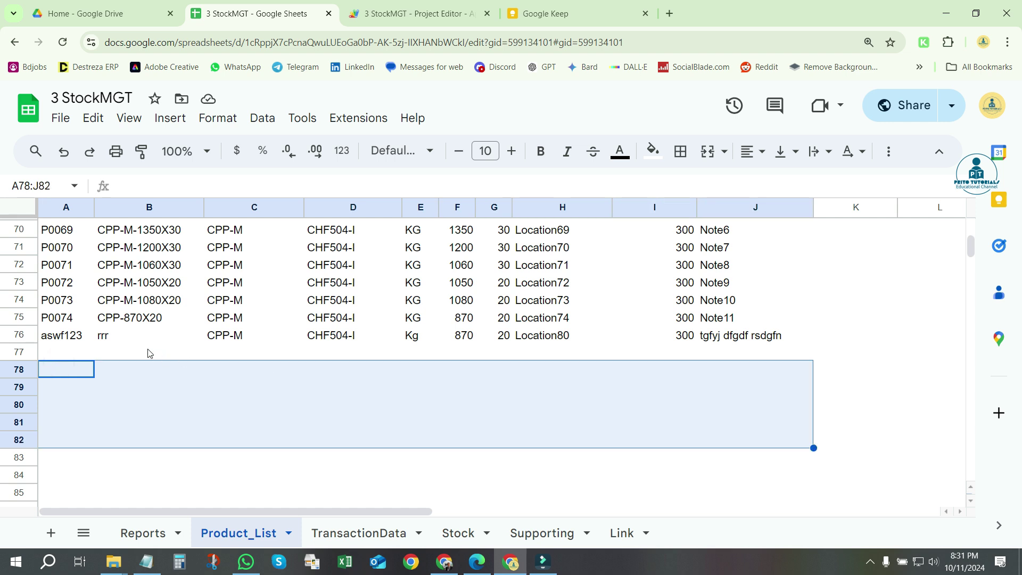
drag(74, 352, 736, 412)
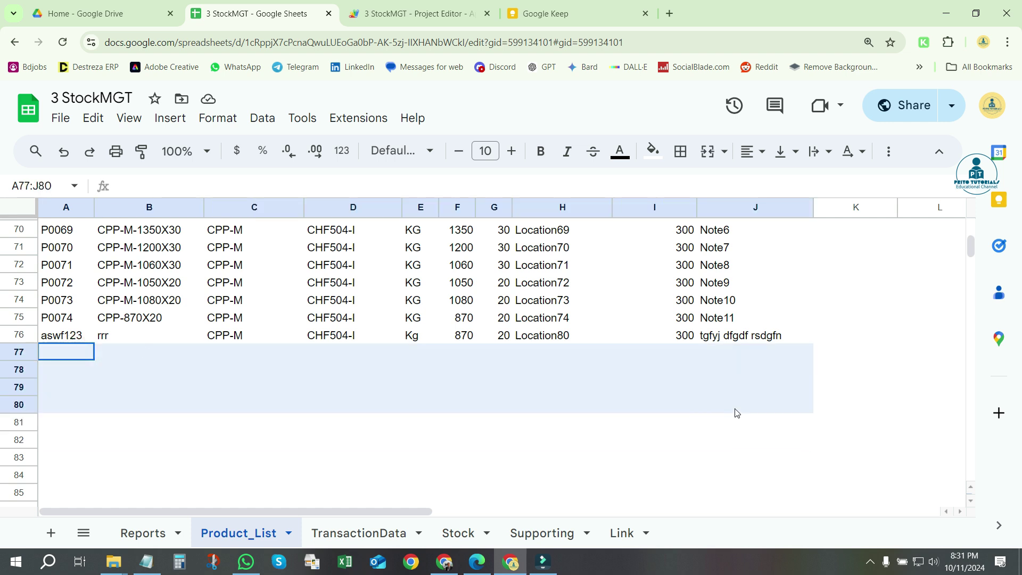
click(721, 426)
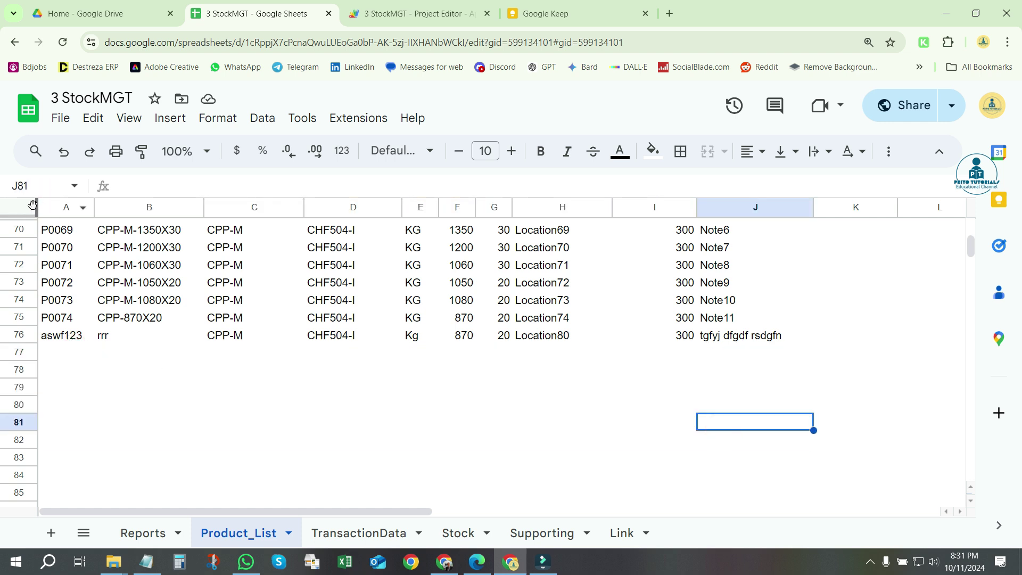
click(32, 205)
click(286, 397)
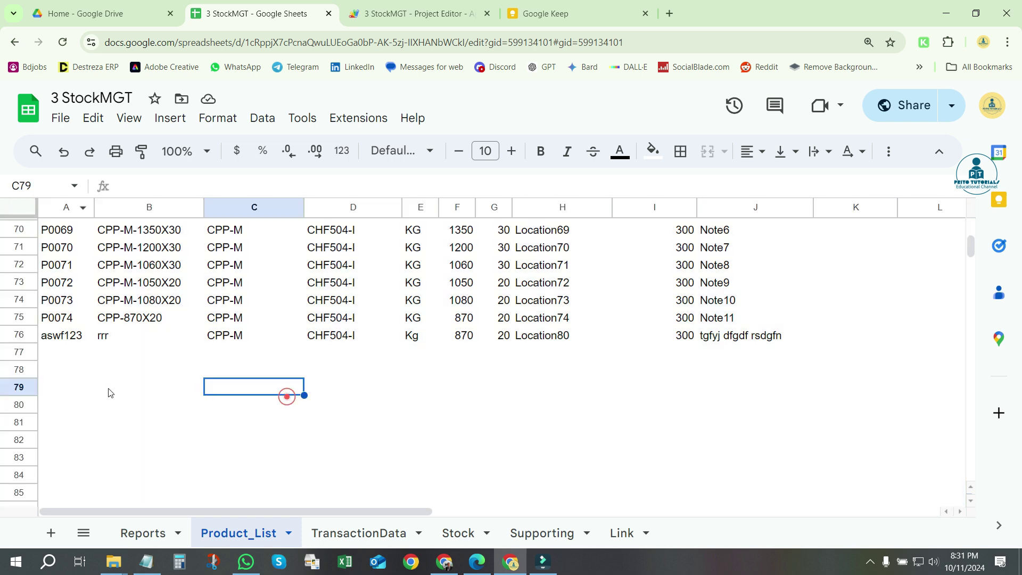
drag(56, 366, 742, 459)
mouse_move(67, 234)
mouse_down()
mouse_move(660, 350)
mouse_move(716, 337)
mouse_up()
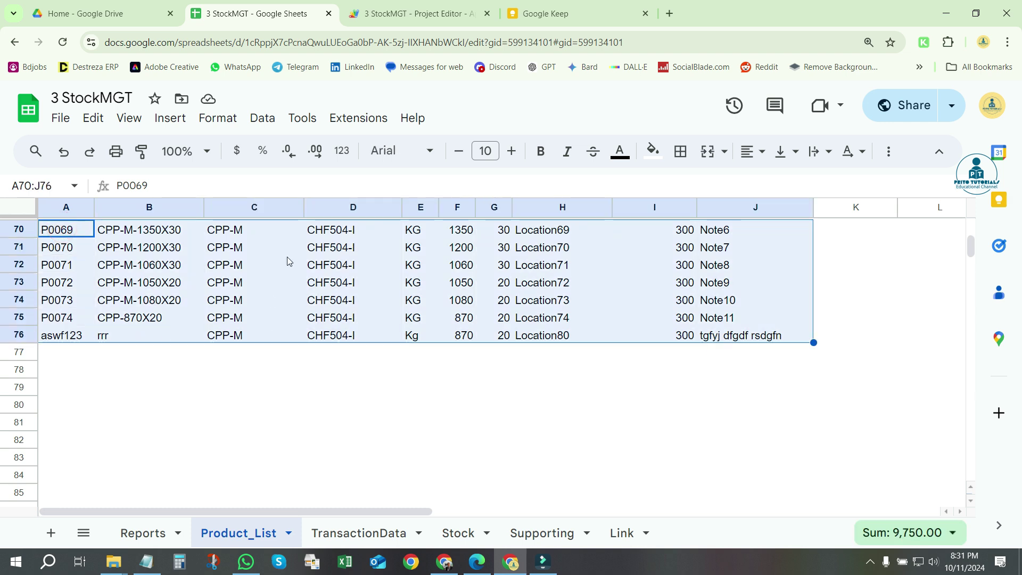
click(412, 13)
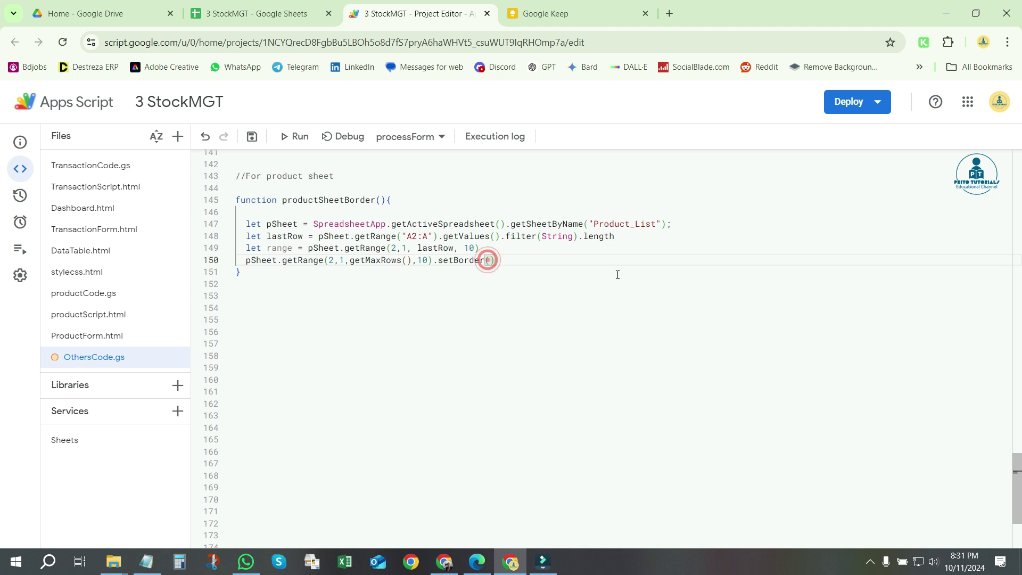
- Fill setBorder on line 150 with six false arguments and copy the whole line
text(false)
text(,)
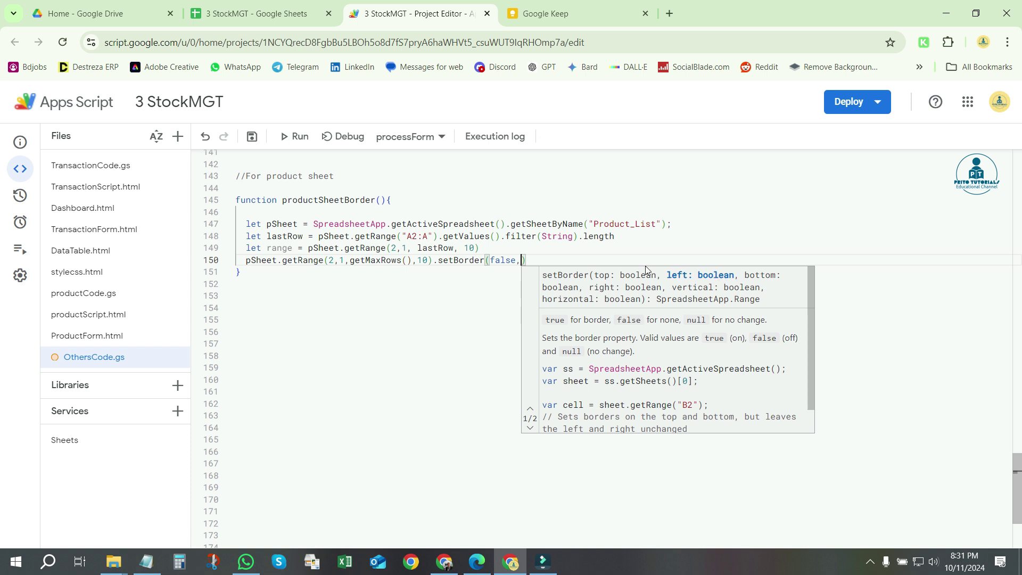
text(false)
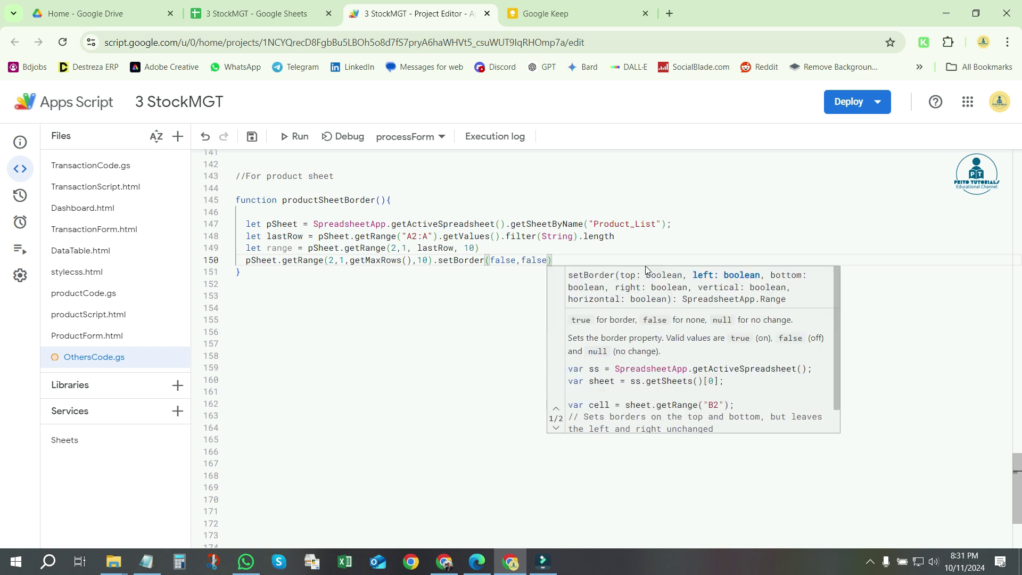
text(,)
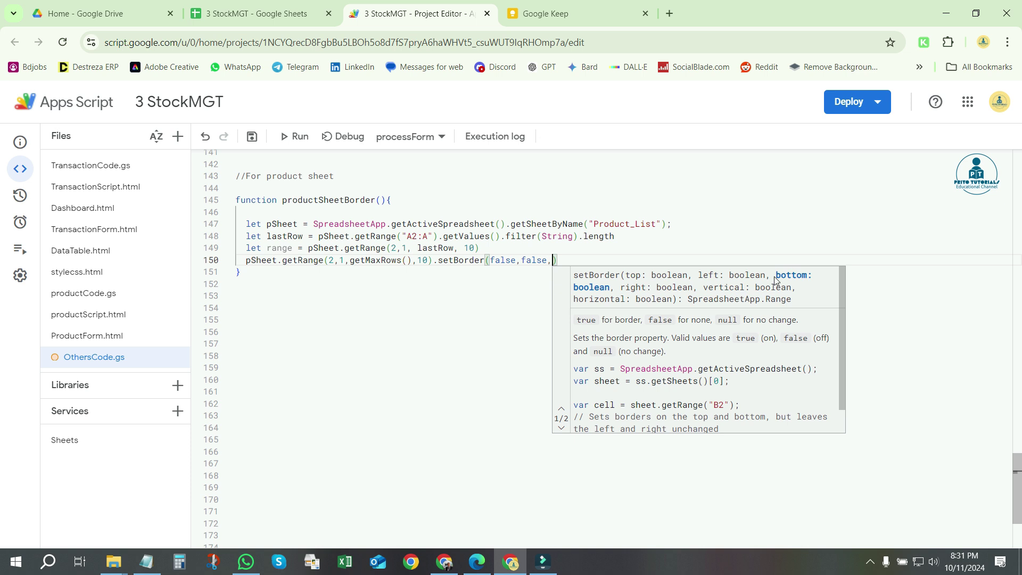
text(false,)
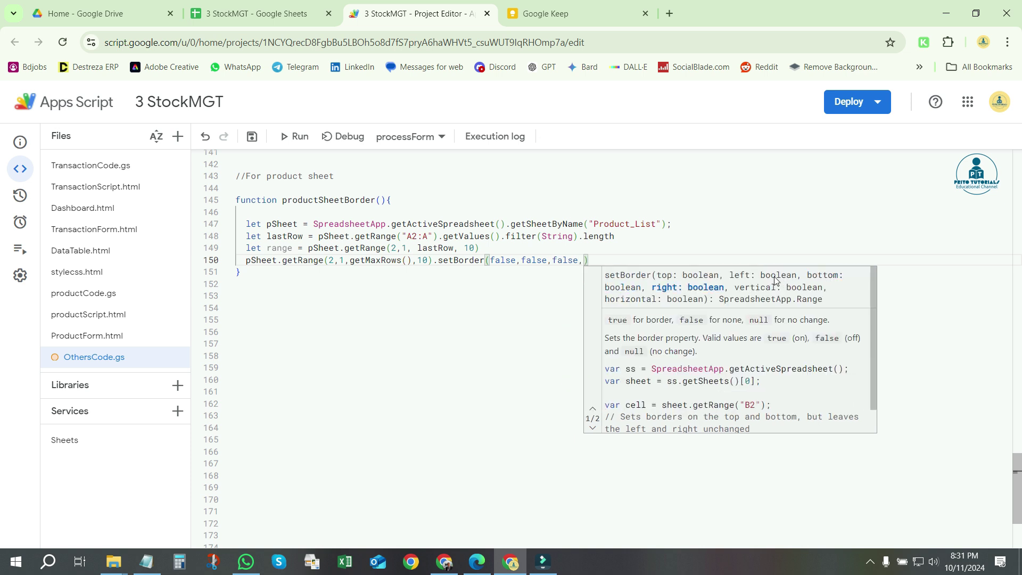
text(false,)
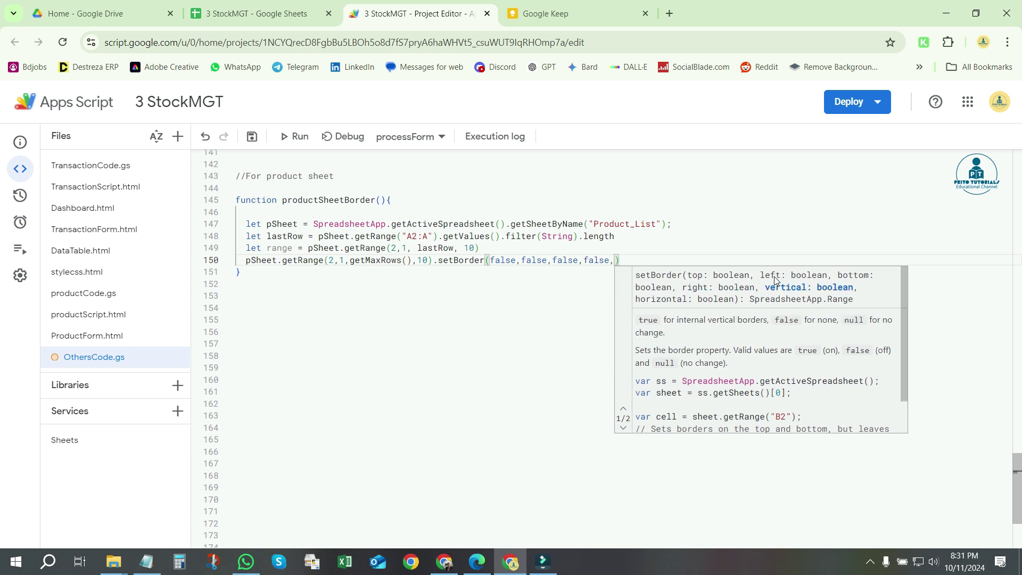
text(fa)
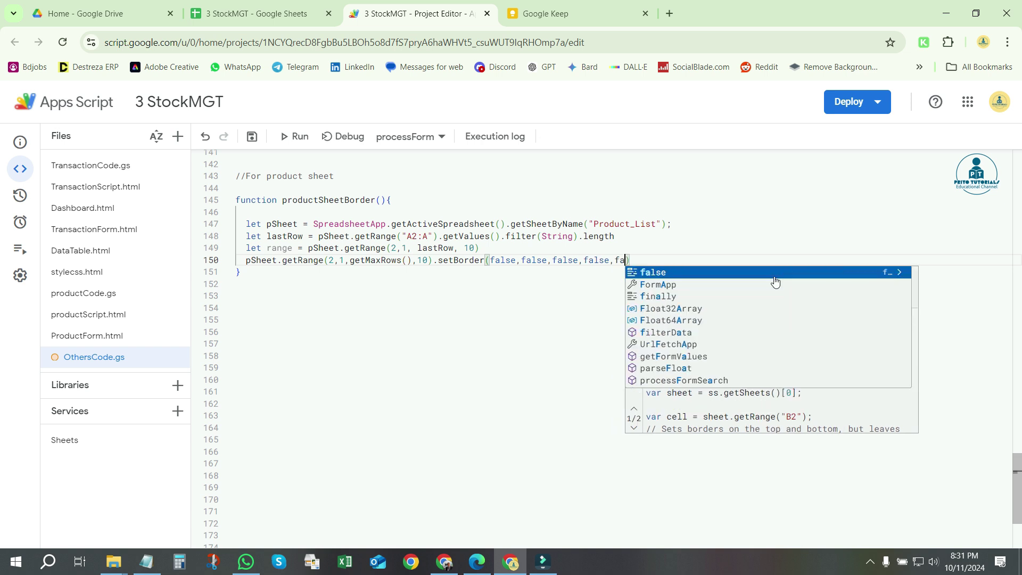
text(lse,)
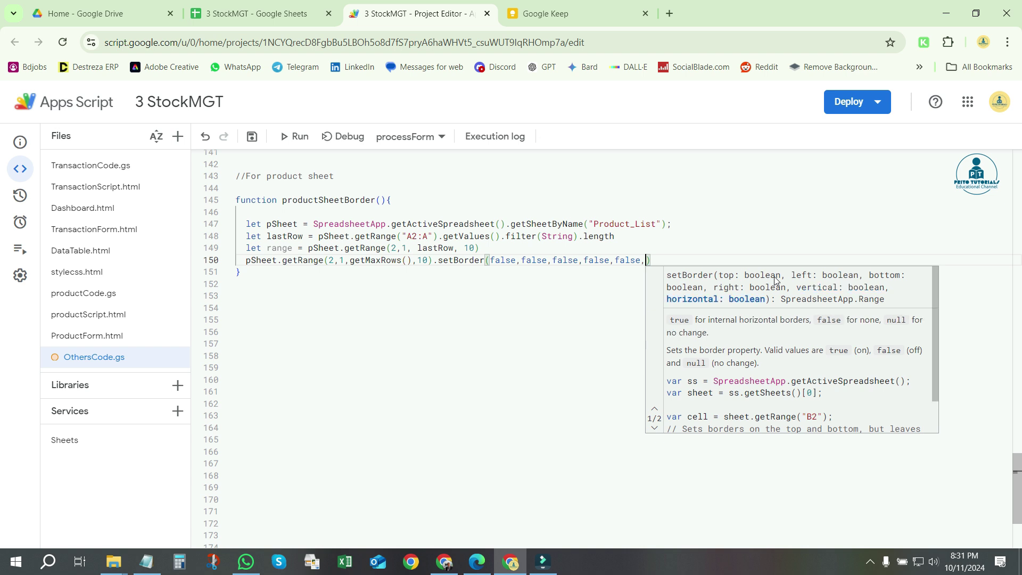
text(fa)
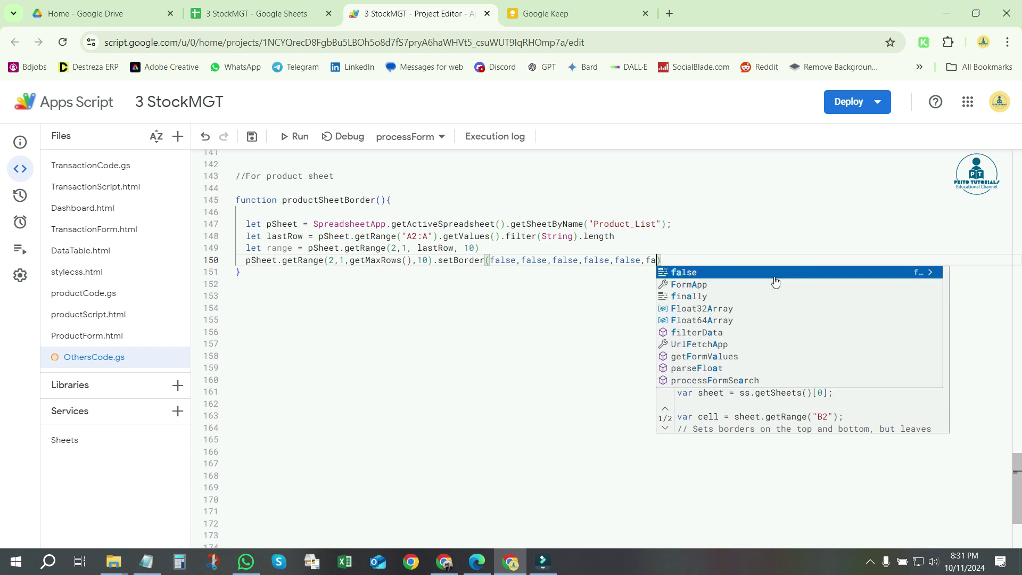
text(lse)
key(Escape)
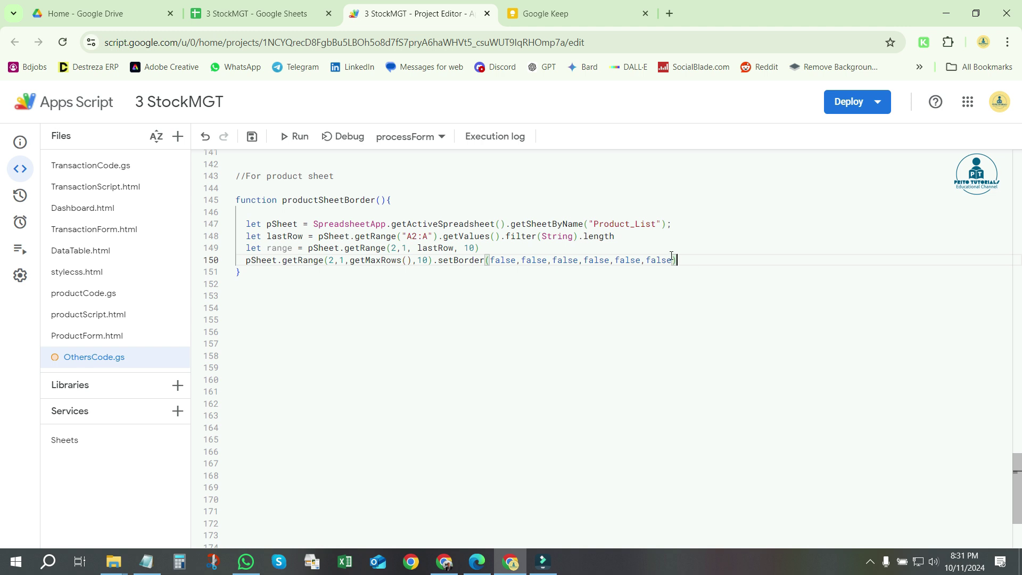
drag(690, 261, 246, 265)
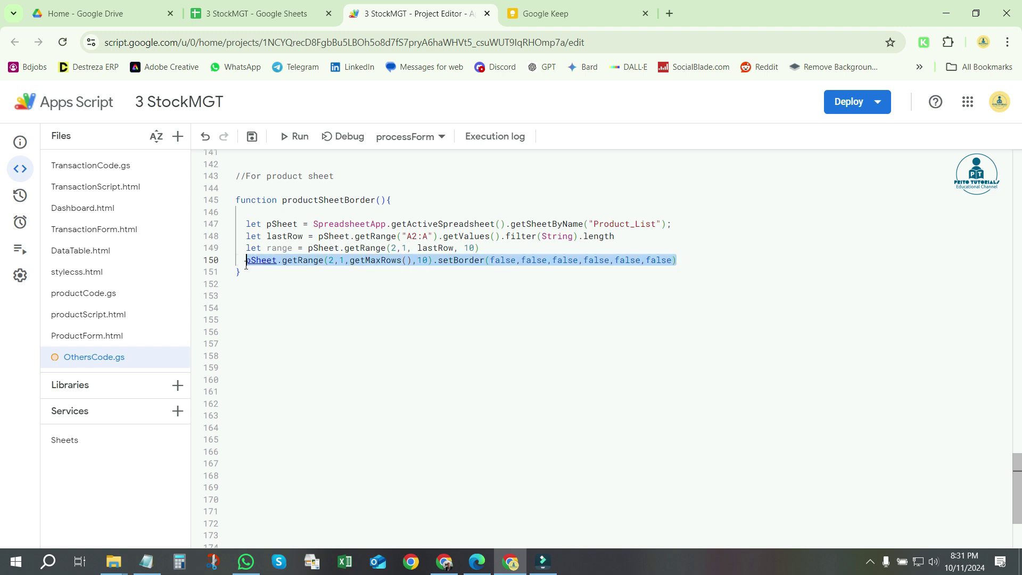
key(ctrl+c)
- Duplicate the setBorder line as line 151 and replace pSheet with the range variable
click(689, 260)
key(Return)
key(ctrl+v)
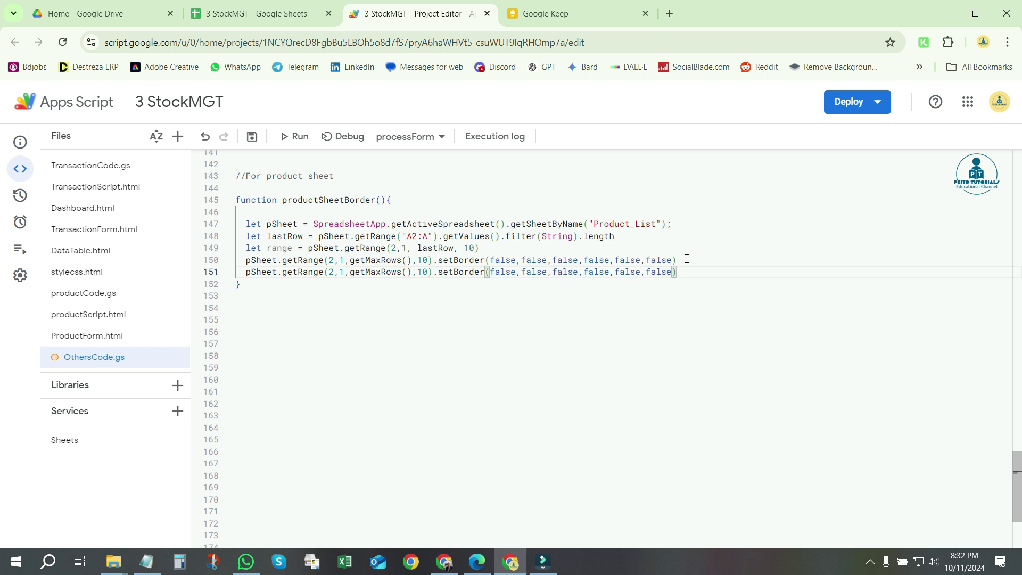
click(513, 318)
click(269, 272)
double_click(268, 272)
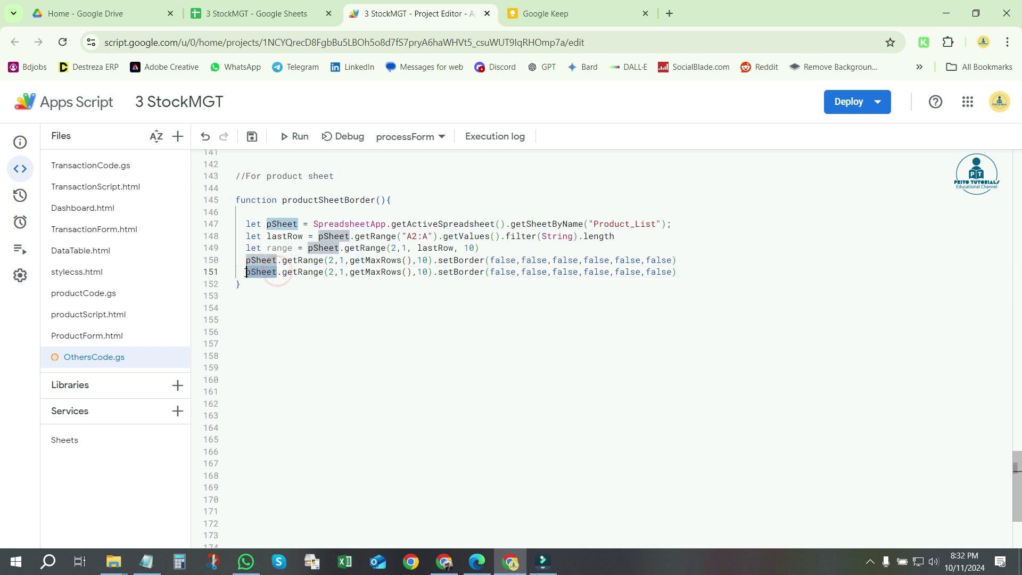
text(range)
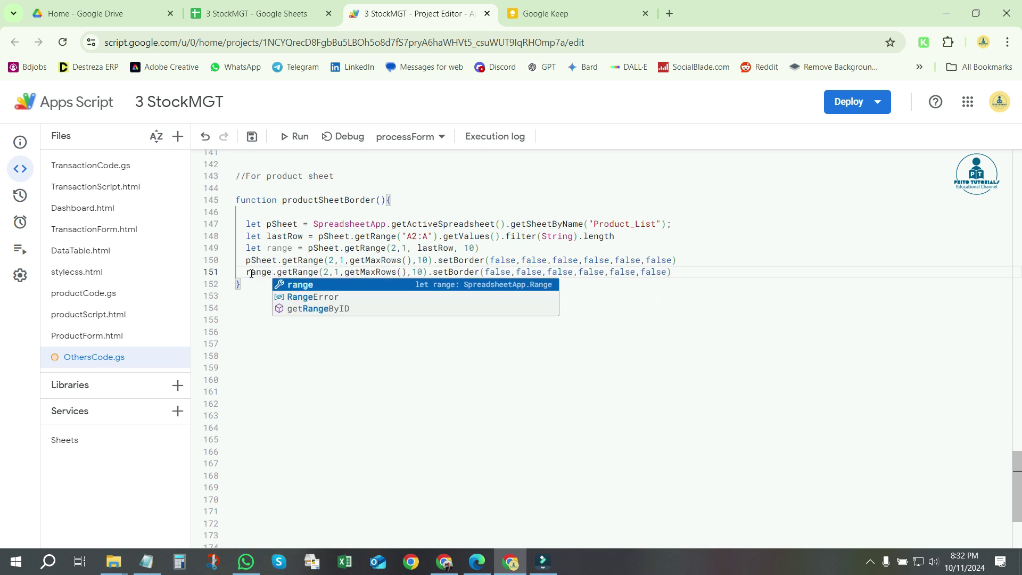
click(252, 291)
click(255, 272)
click(283, 249)
drag(308, 248, 491, 245)
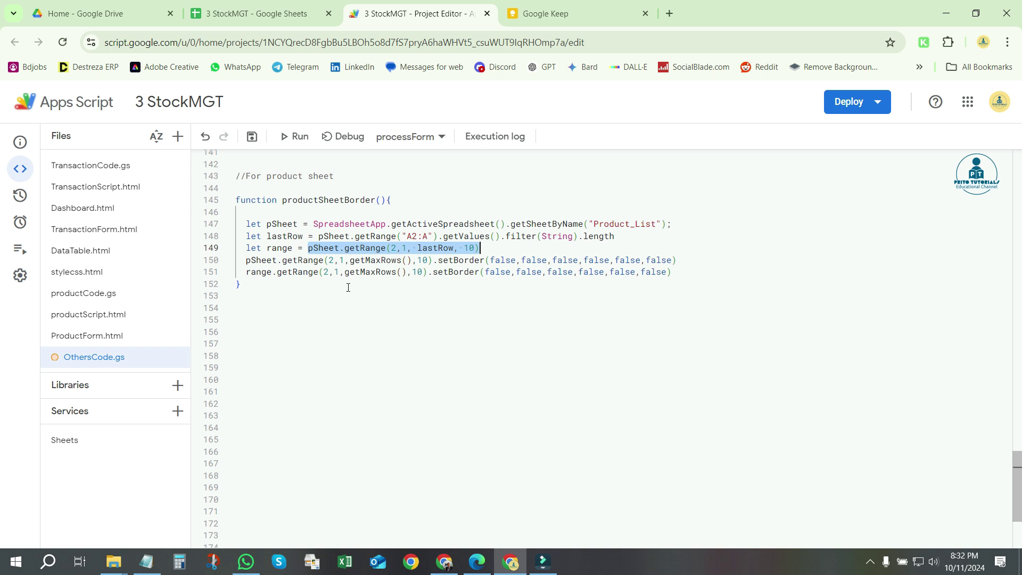
- Delete the getRange call so line 151 reads range.setBorder(false,false,false,false,false,false)
click(260, 274)
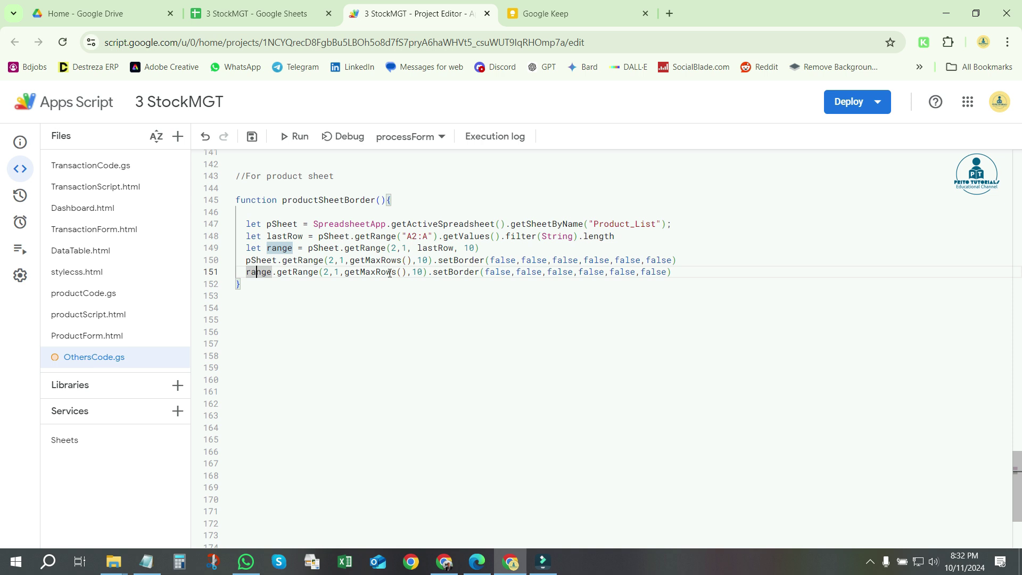
drag(319, 273, 428, 273)
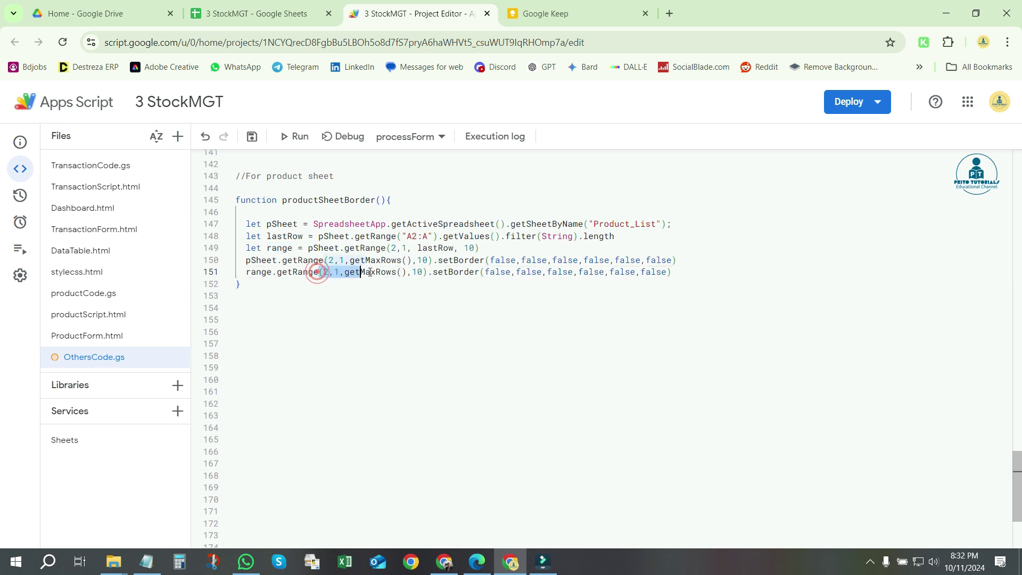
key(BackSpace)
click(301, 289)
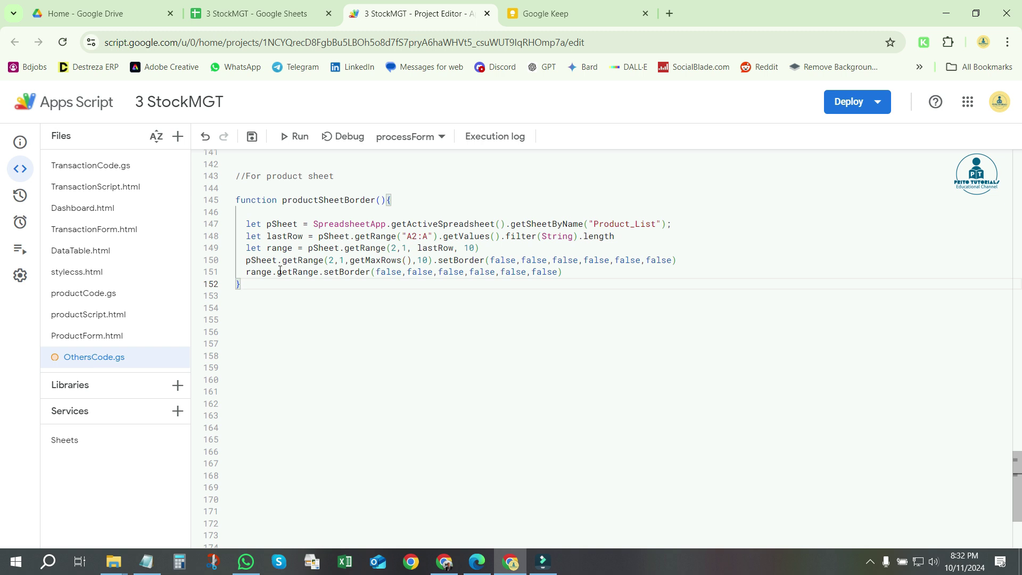
drag(277, 272, 325, 272)
key(BackSpace)
click(290, 282)
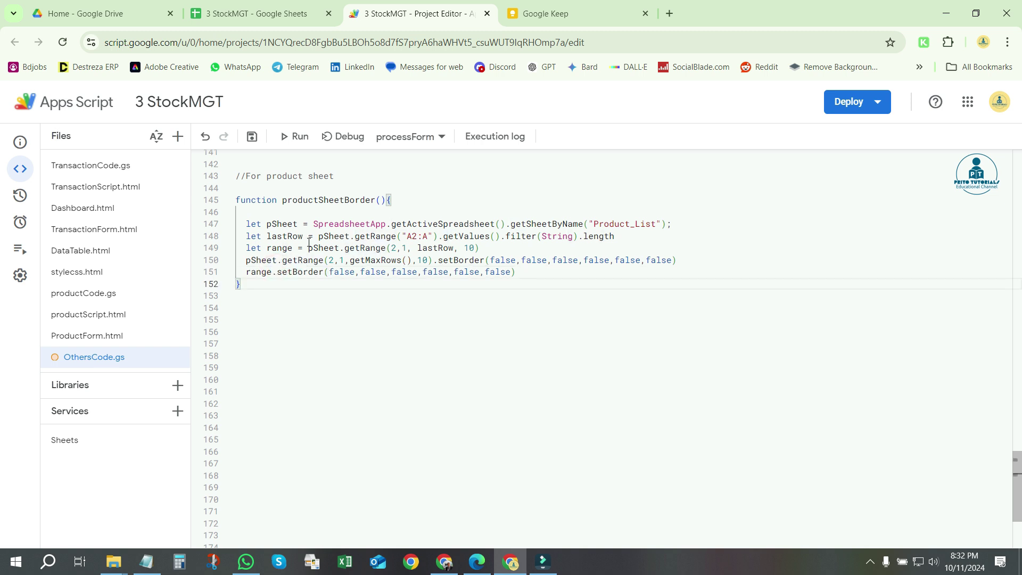
drag(308, 248, 470, 248)
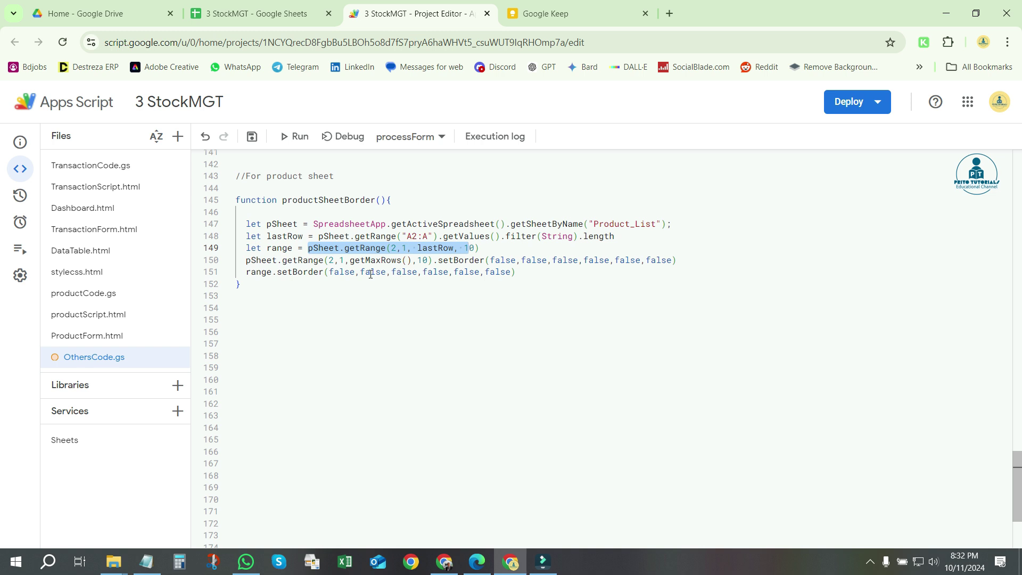
click(337, 272)
click(303, 272)
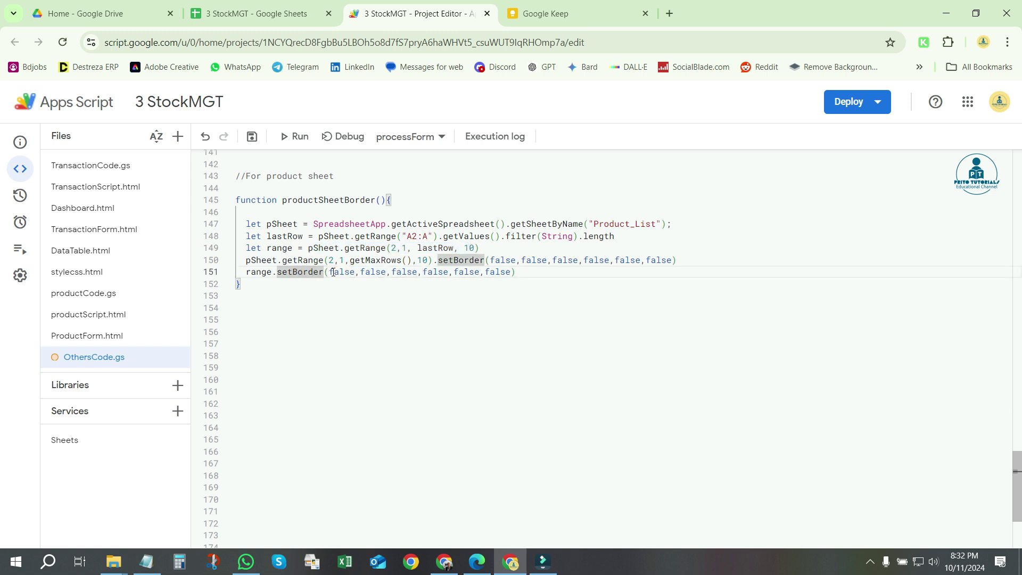
drag(510, 272, 333, 272)
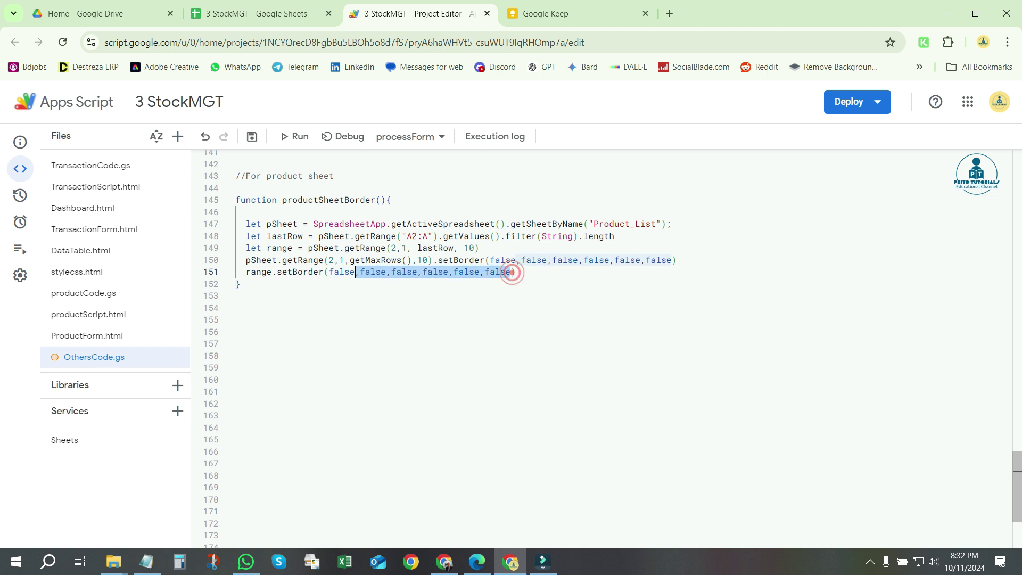
- Replace the false arguments on line 151 with six true values
key(BackSpace)
text(true)
key(Escape)
text(,)
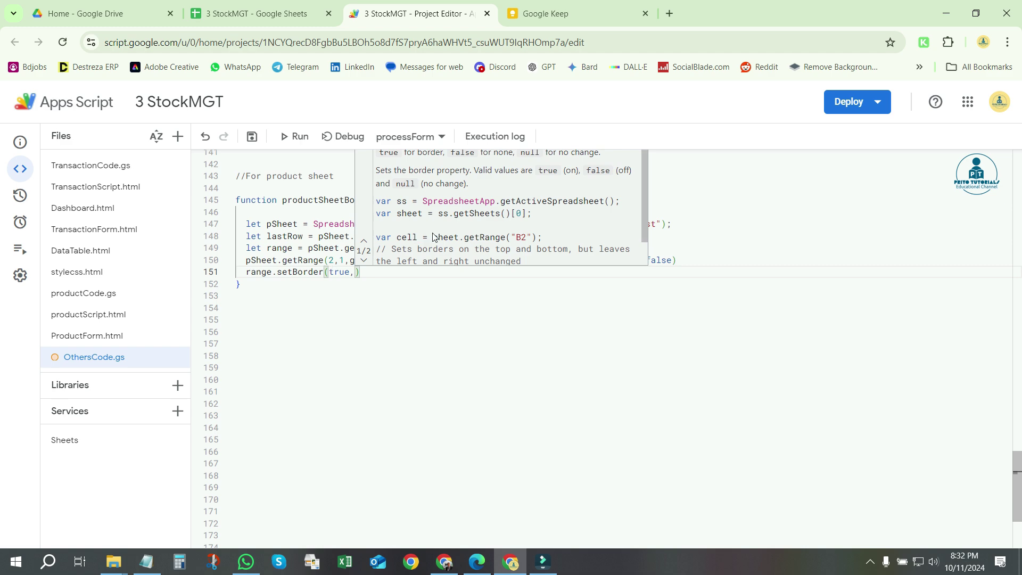
scroll(572, 250, up, 2)
scroll(552, 269, up, 2)
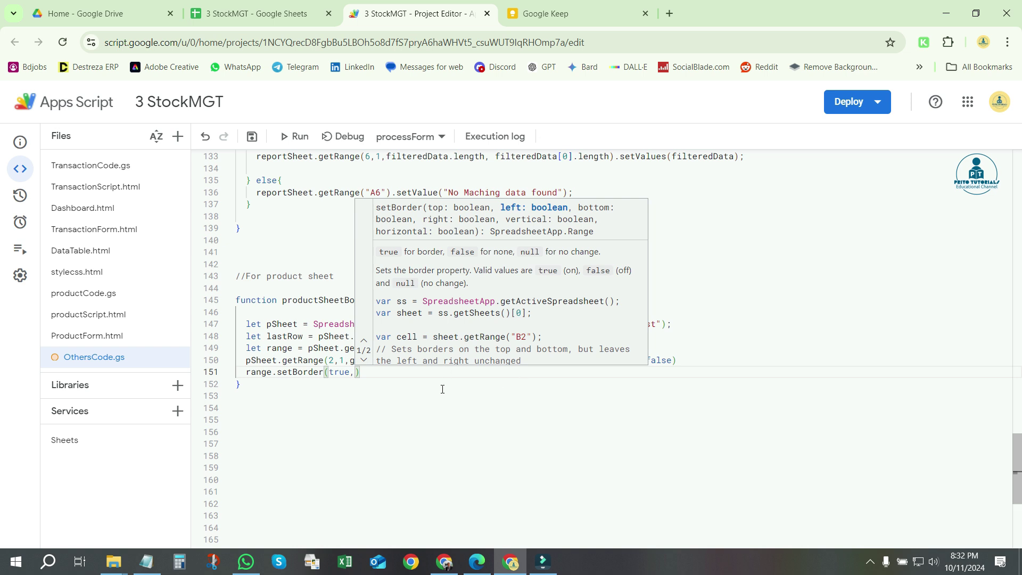
text(true)
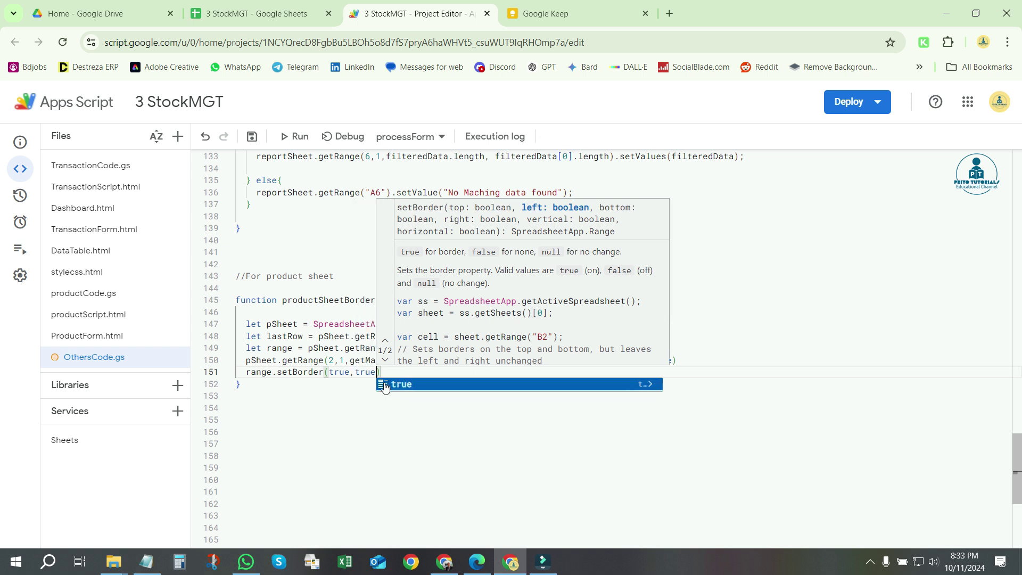
key(Return)
text(,true,true,true,true)
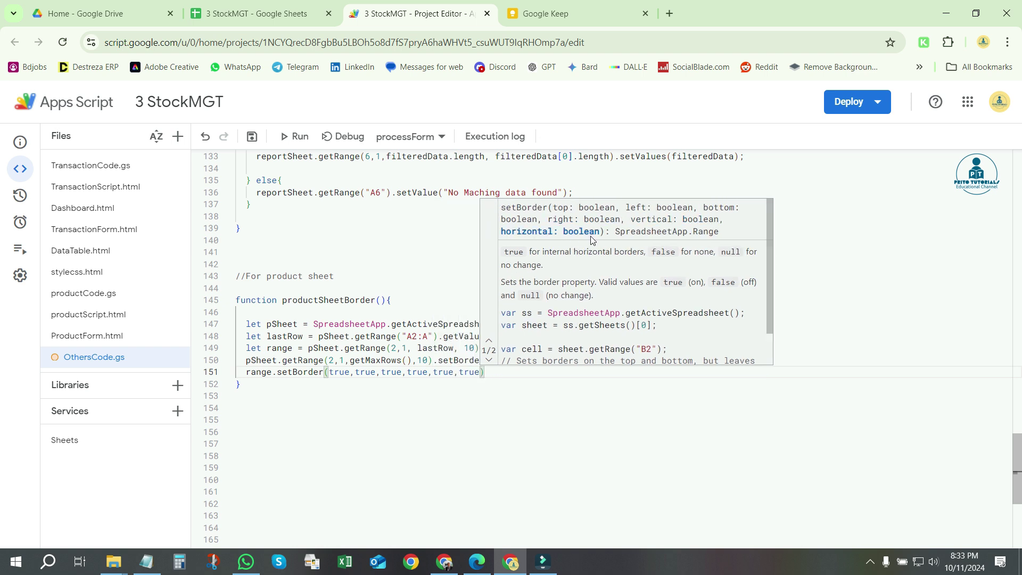
text(,)
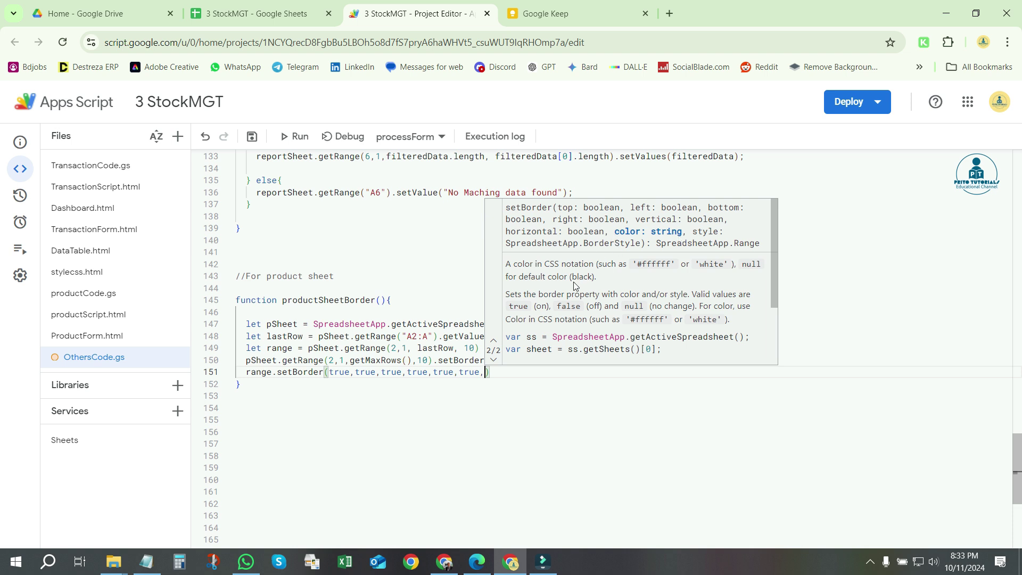
- Add "Blue" and SpreadsheetApp.BorderStyle.DOTTED as the color and style arguments
text("Bl)
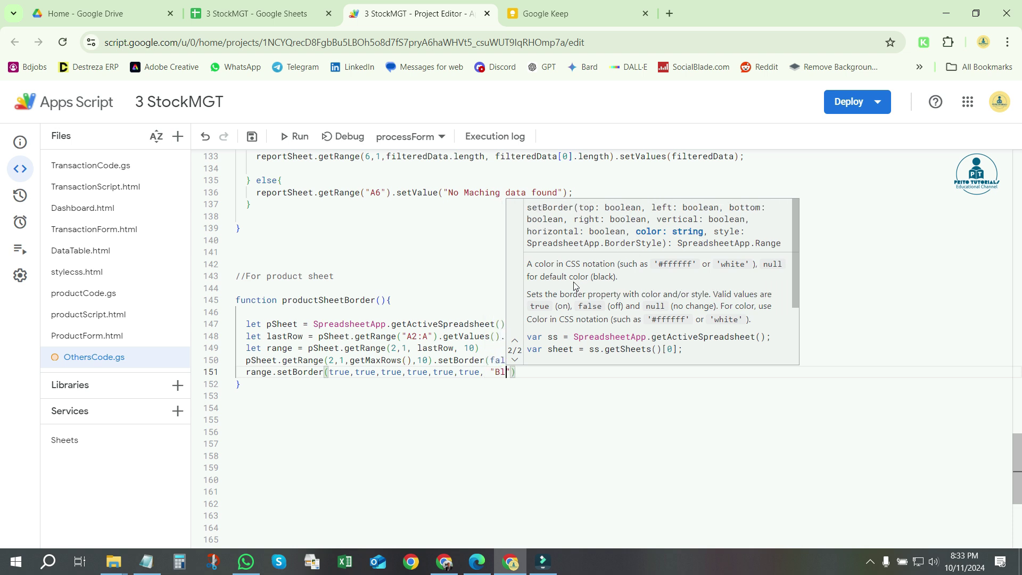
text(ue")
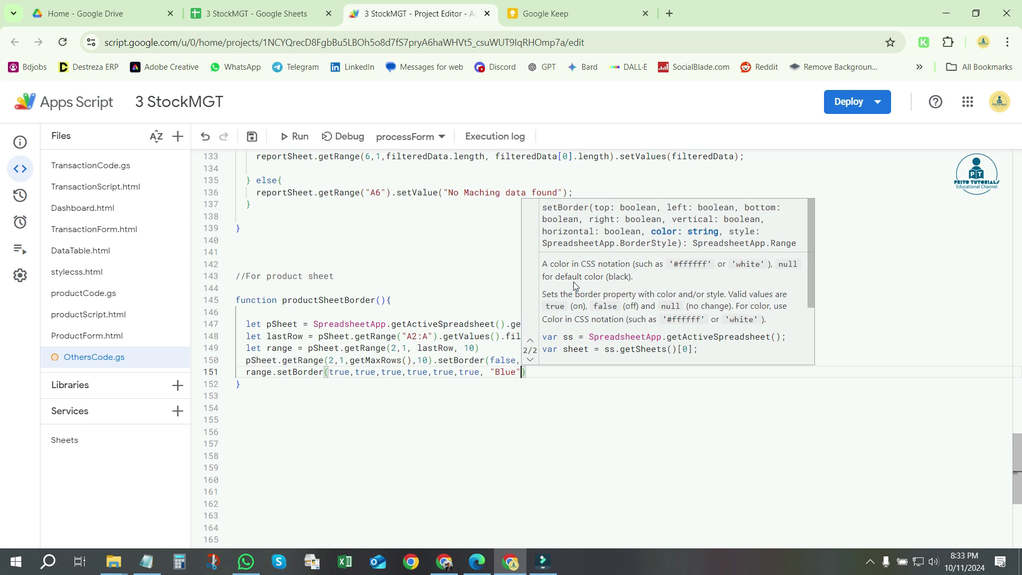
text(,)
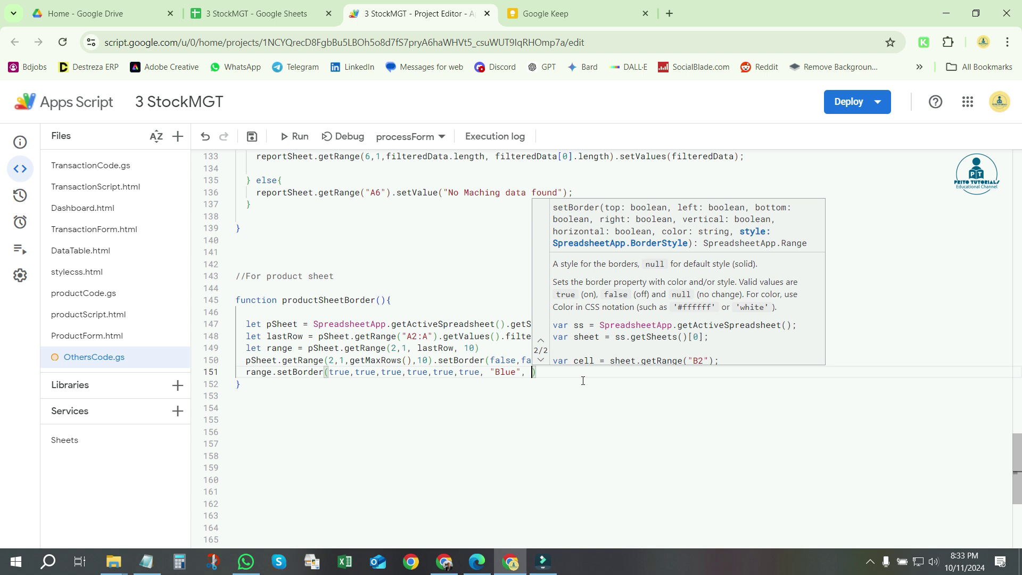
text(spre)
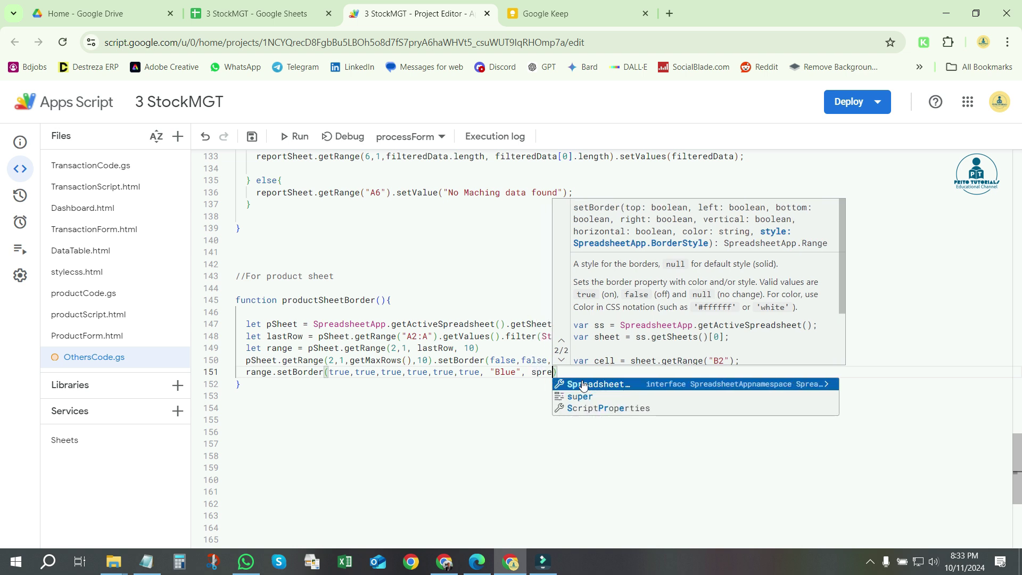
click(583, 384)
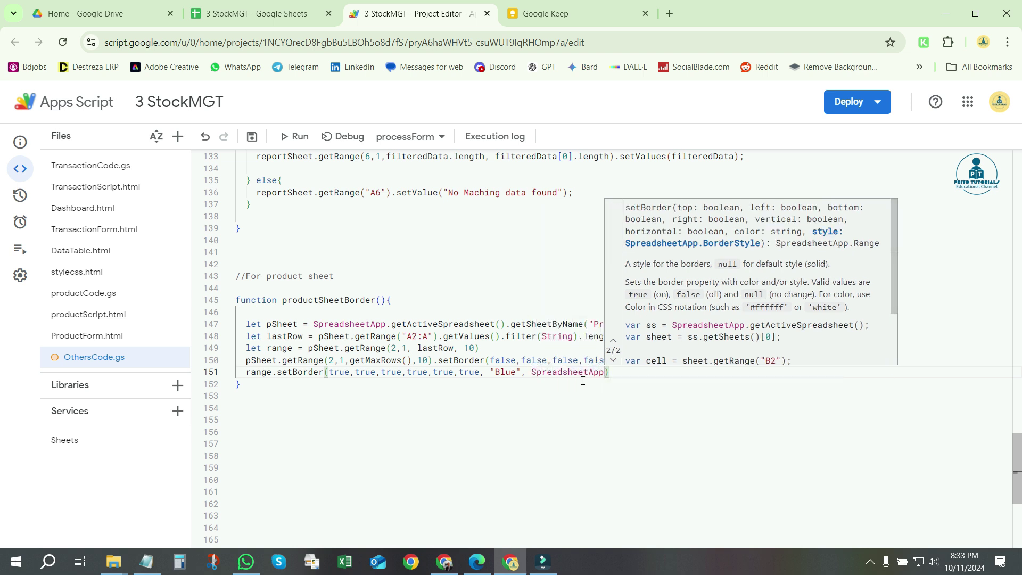
text(.border)
key(Return)
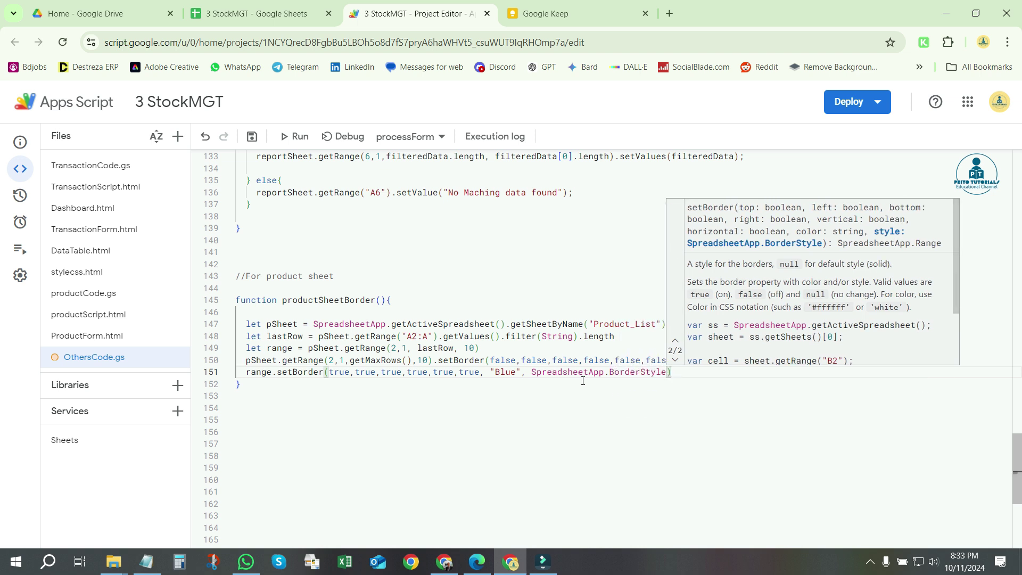
text(.)
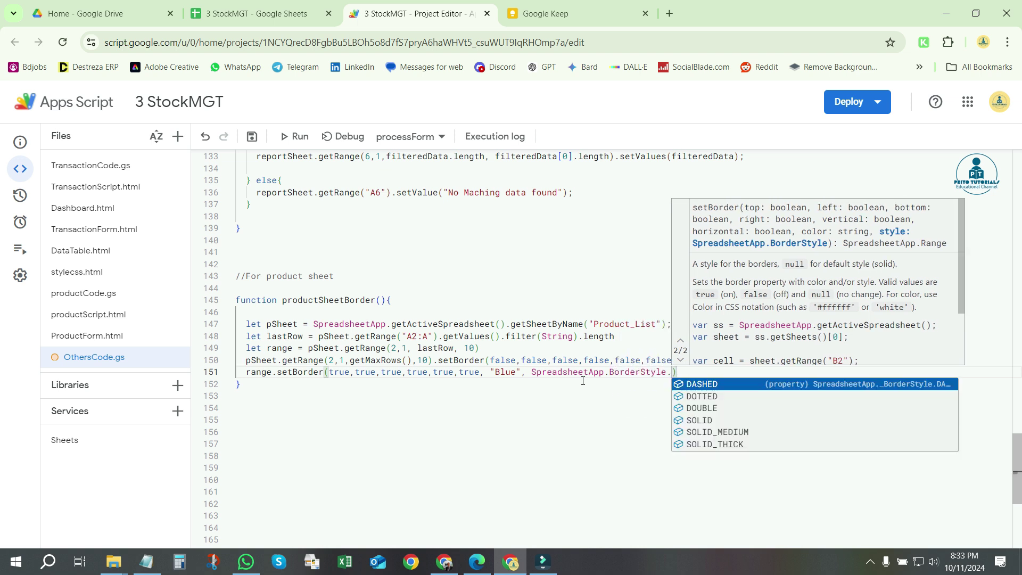
key(Down)
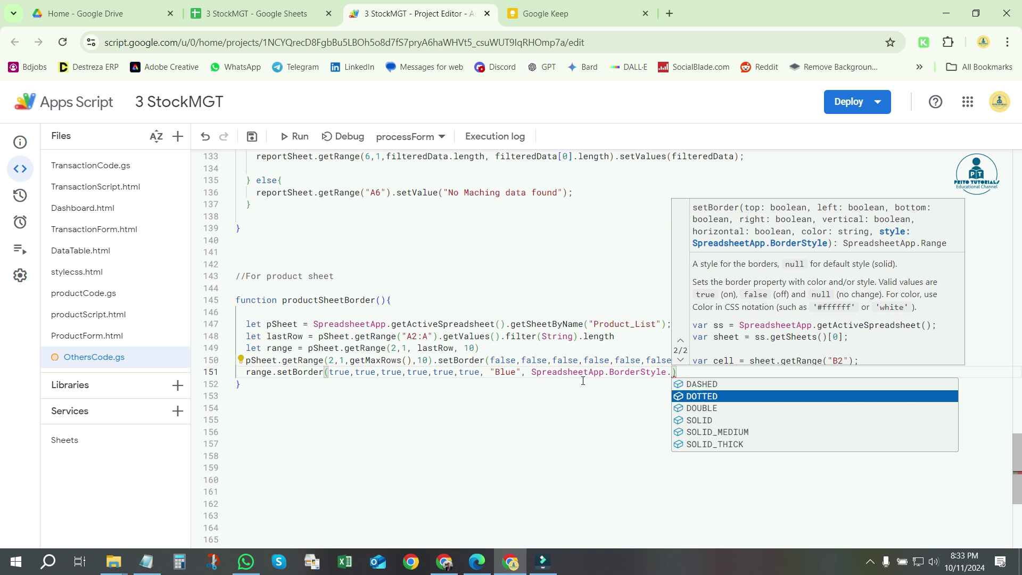
key(Down)
key(Down)
key(Down)
key(Down)
key(Up)
key(Up)
key(Up)
key(Up)
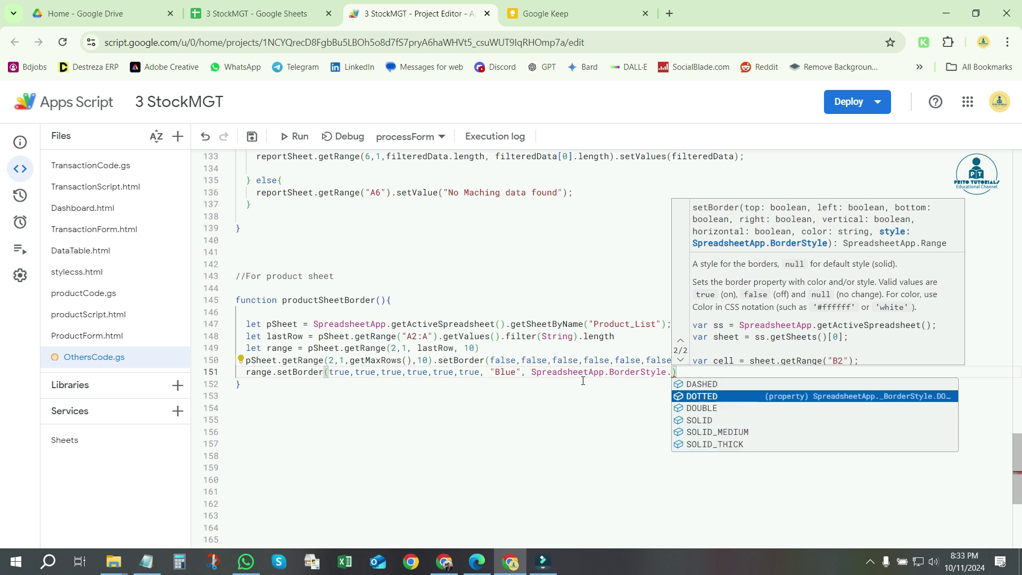
key(Up)
key(Down)
key(Return)
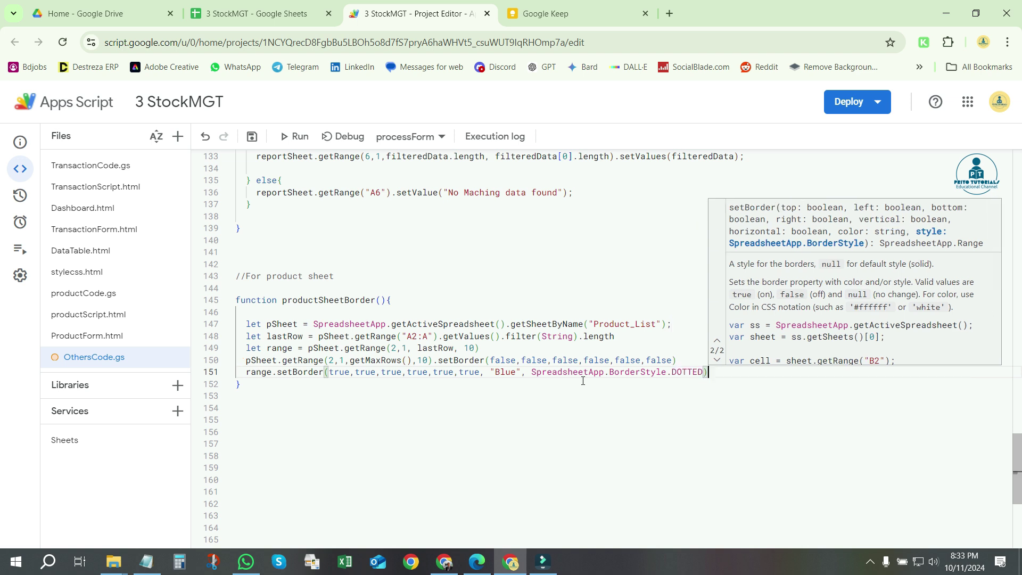
key(Escape)
- Save the Apps Script project
click(530, 412)
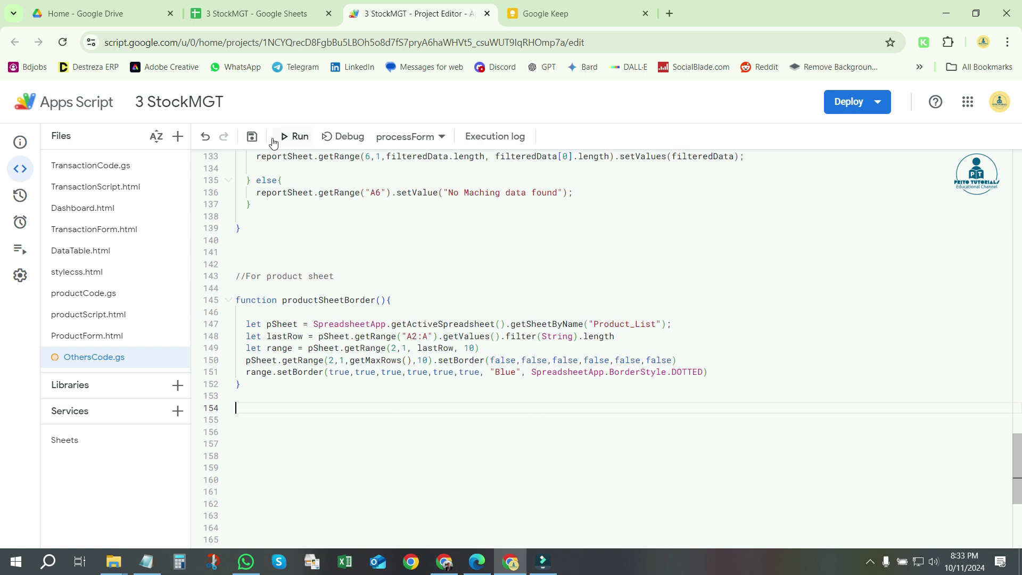
click(252, 137)
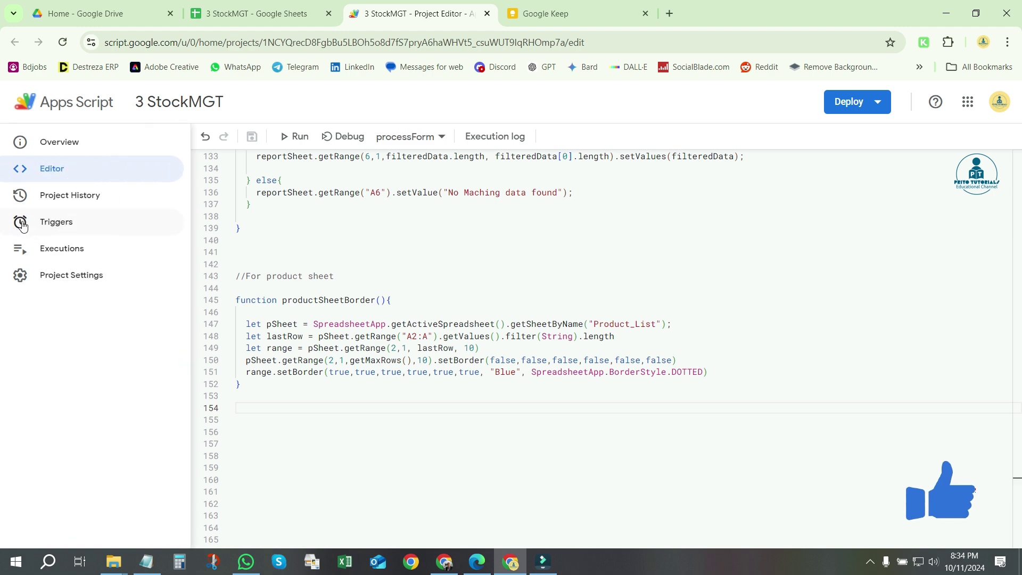
click(57, 223)
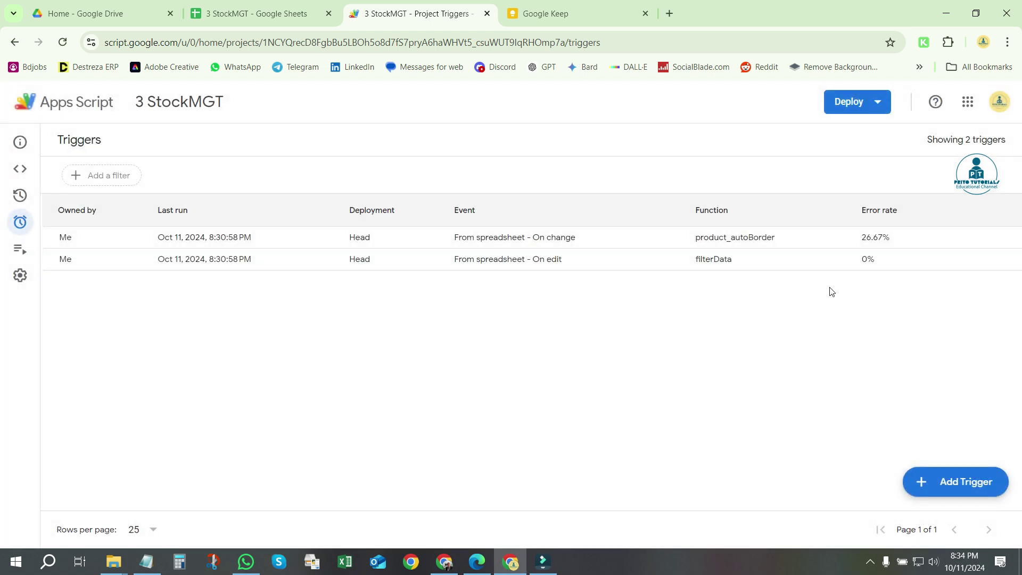
mouse_move(929, 258)
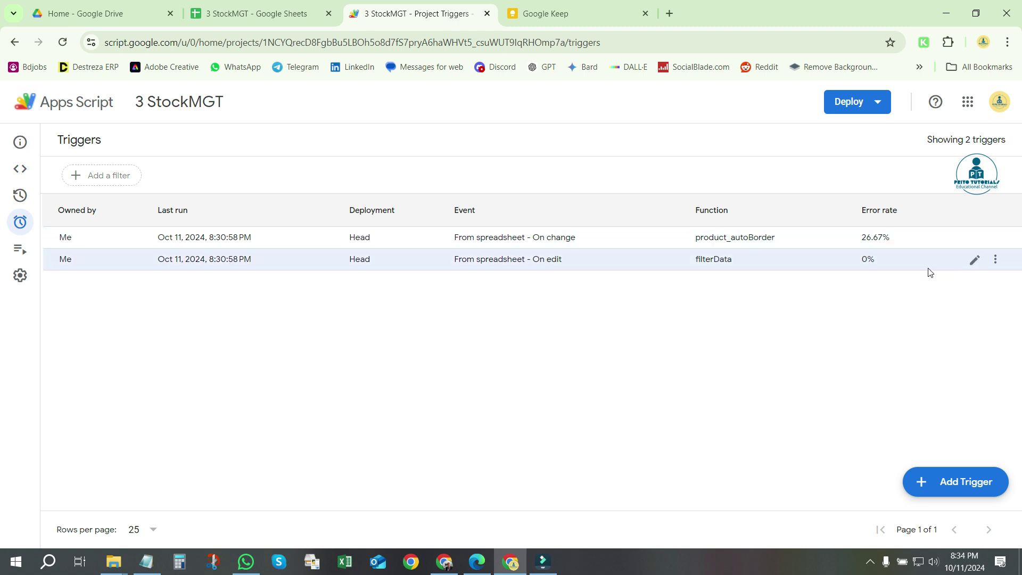
- Add a trigger that runs productSheetBorder from the spreadsheet on change
click(953, 482)
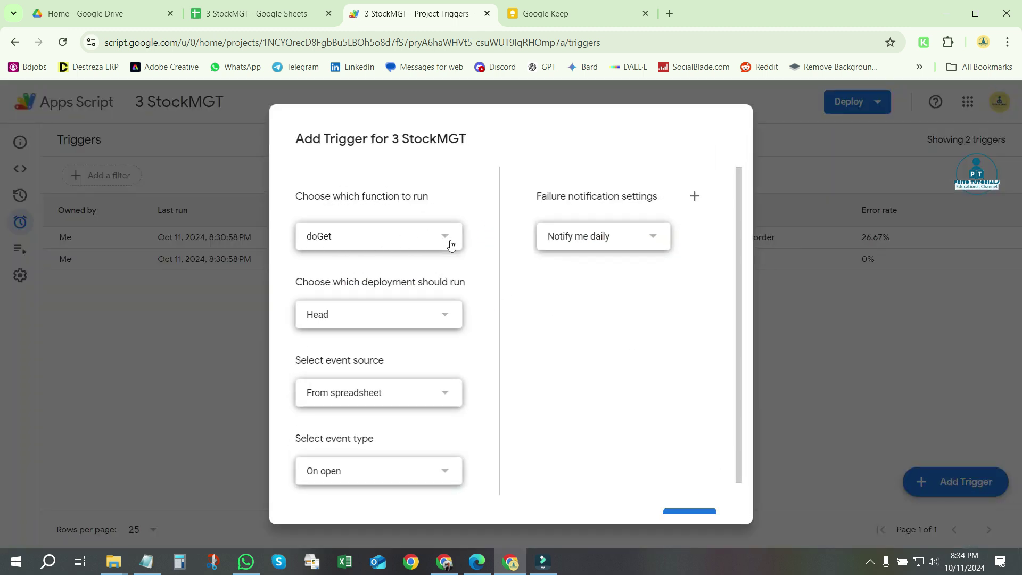
click(449, 238)
scroll(378, 373, down, 4)
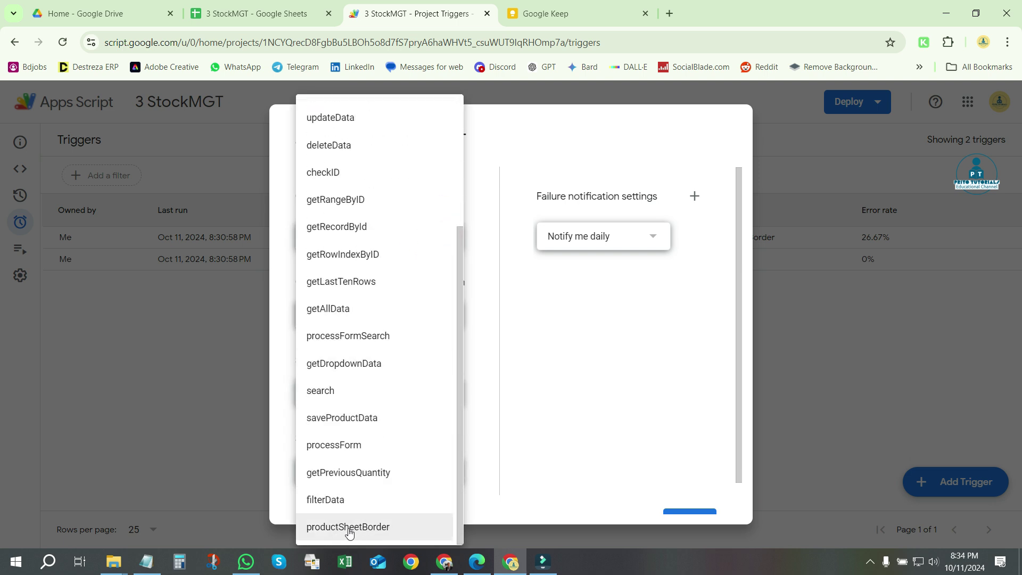
click(348, 527)
scroll(390, 395, down, 1)
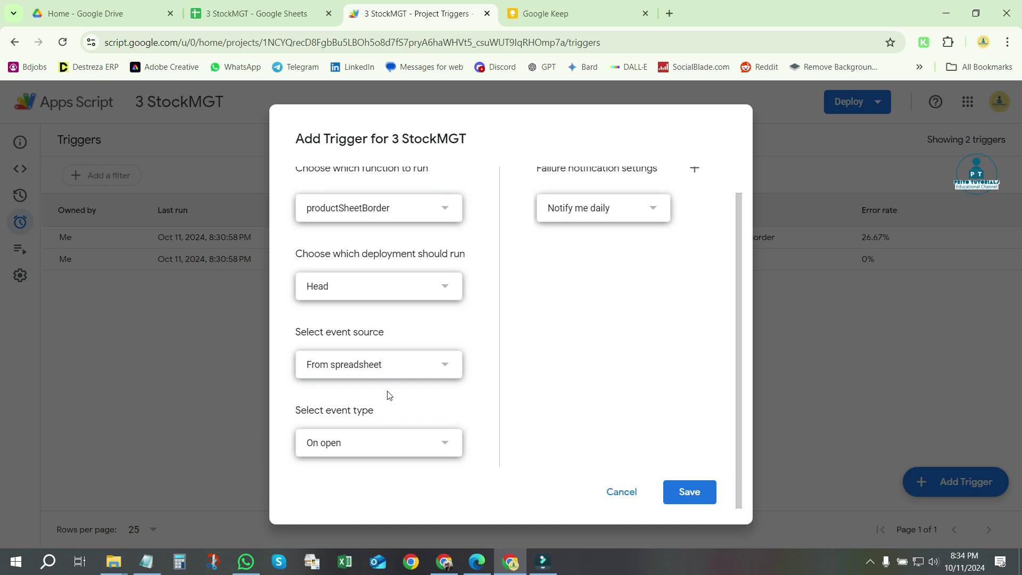
drag(294, 406, 377, 405)
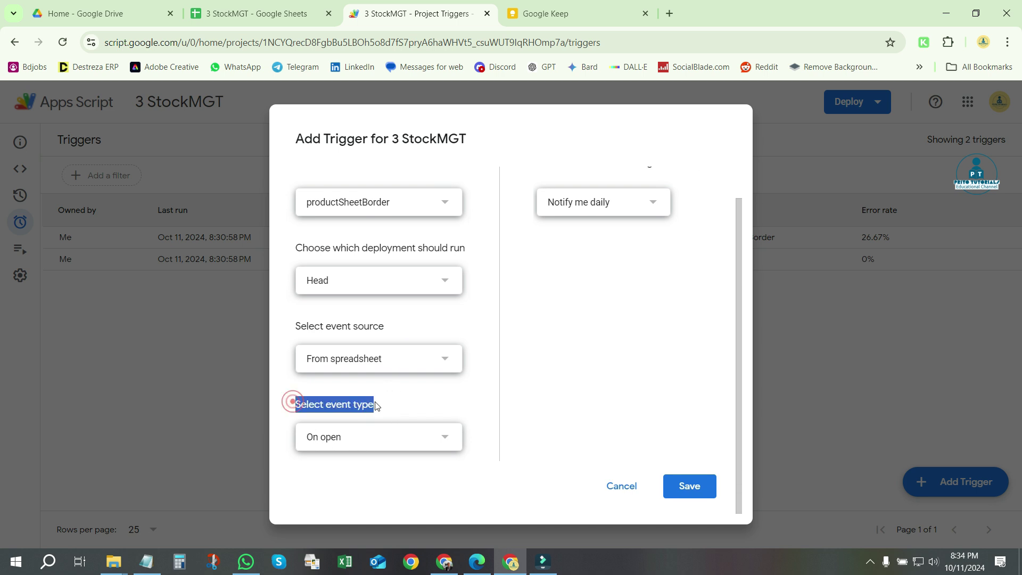
click(390, 433)
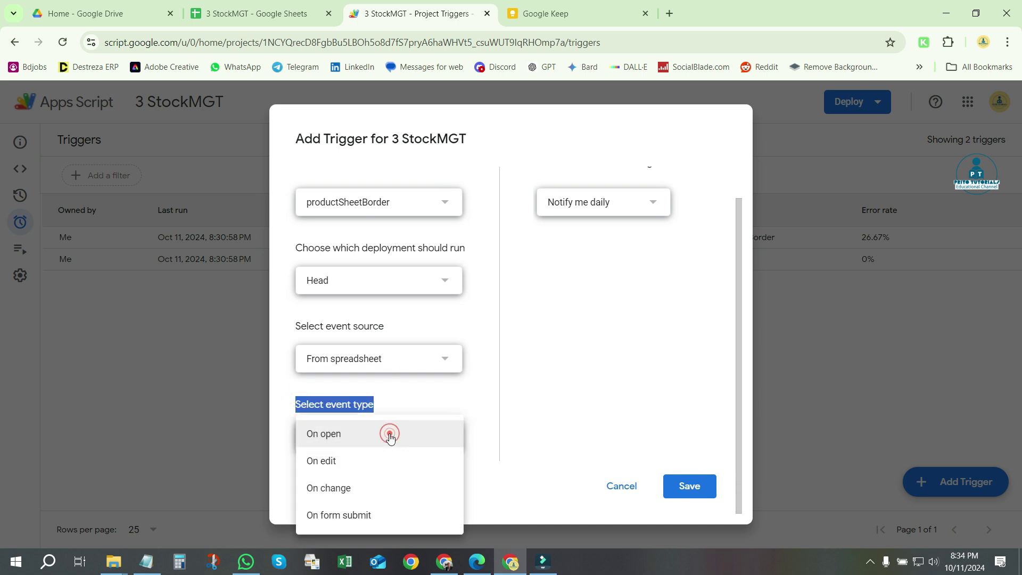
click(349, 488)
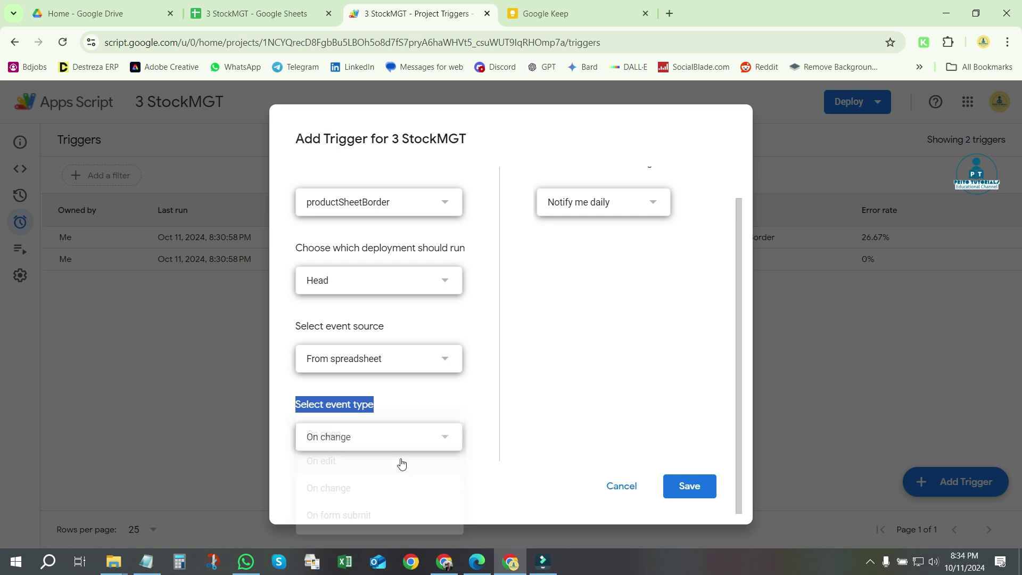
click(689, 486)
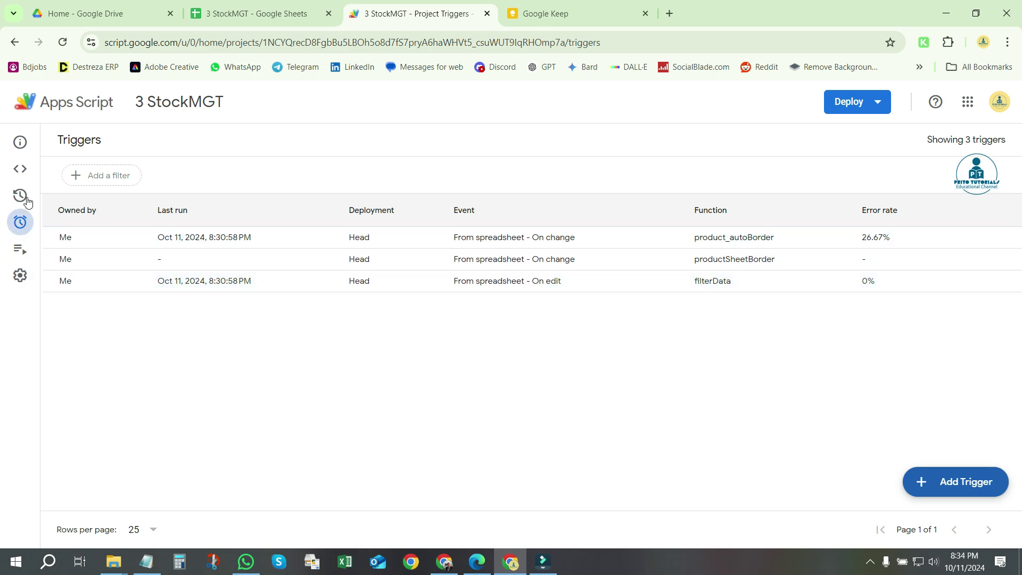
- Enter RRR as the product code in B76 of Product_List to test the trigger
click(258, 14)
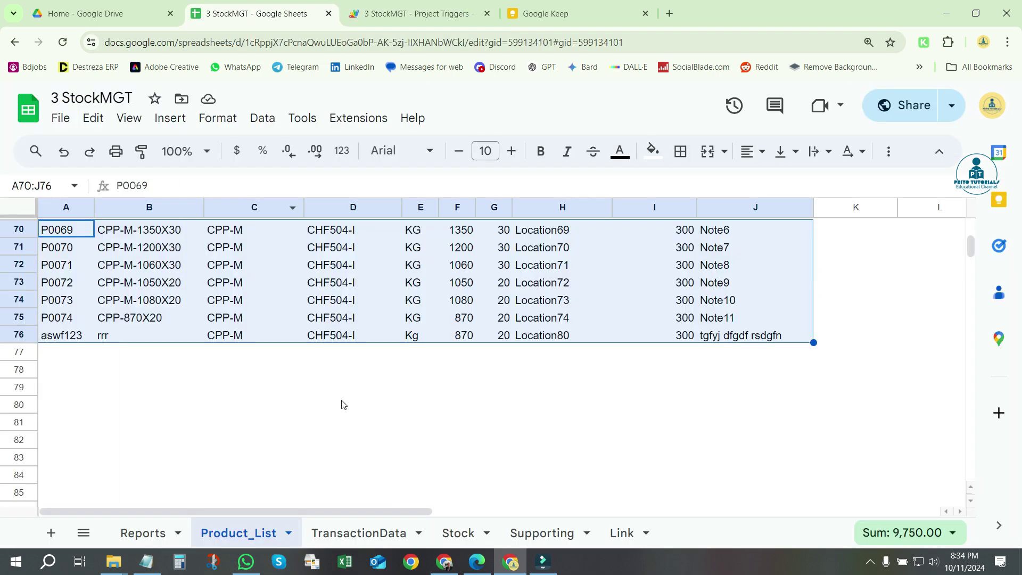
drag(341, 405, 342, 387)
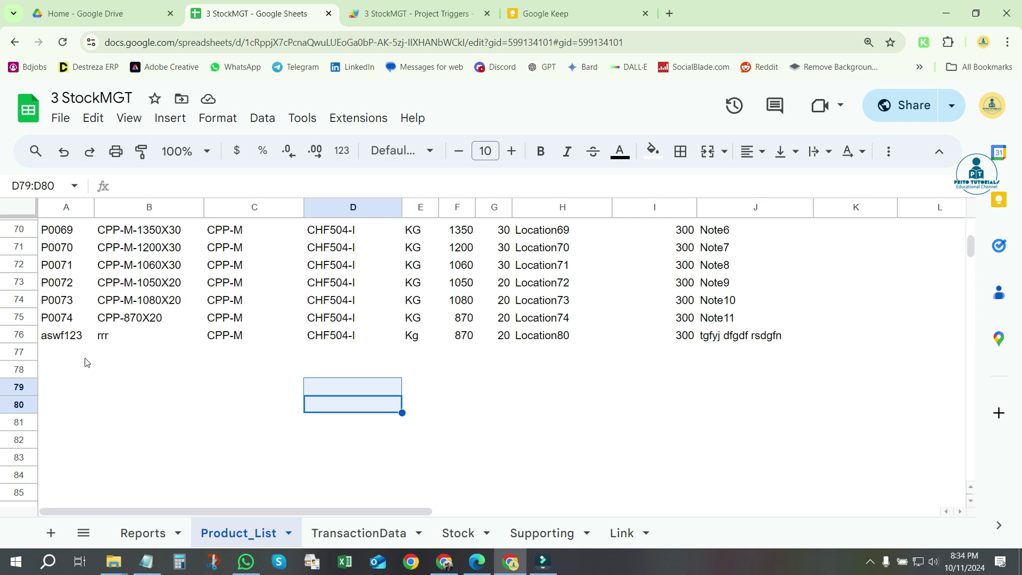
click(110, 337)
text(RRR)
key(Return)
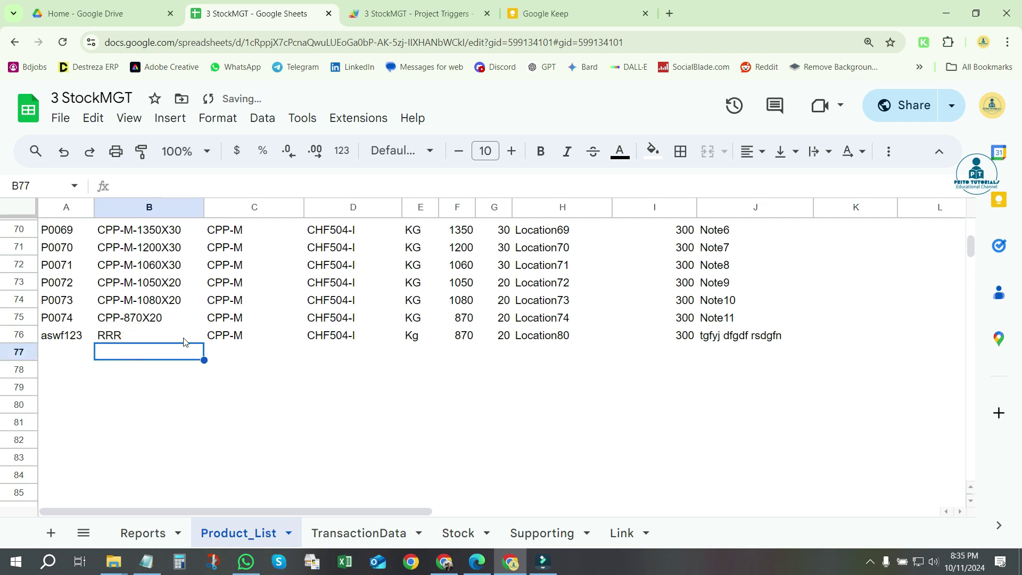
click(244, 355)
scroll(244, 343, up, 2)
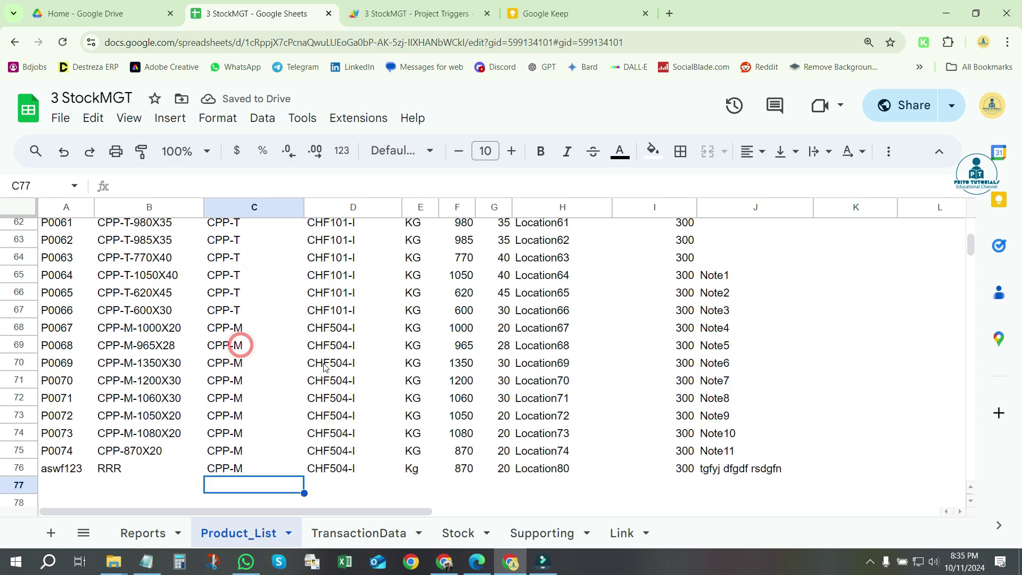
scroll(323, 369, down, 1)
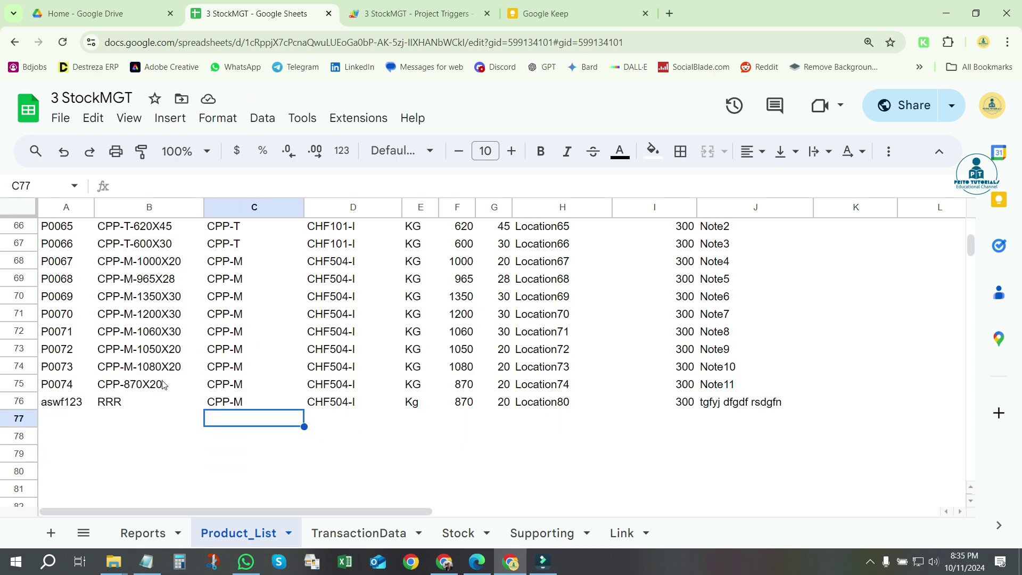
click(139, 403)
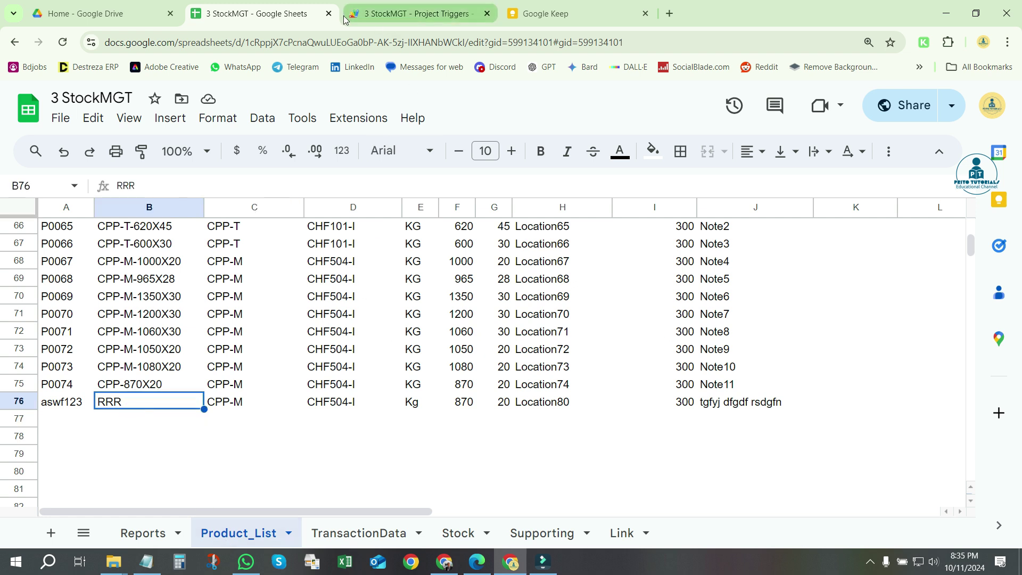
click(400, 12)
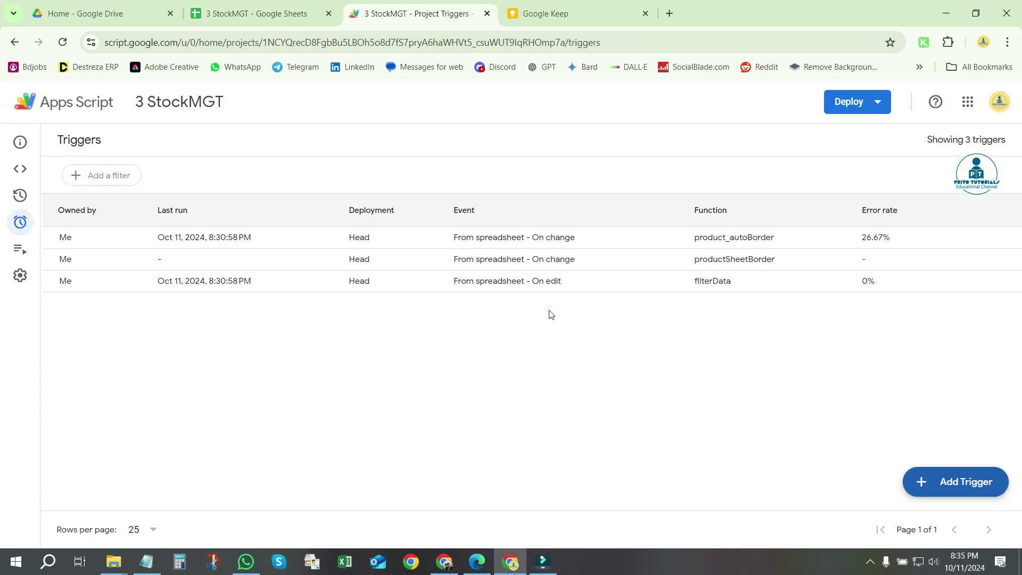
- Insert pSheet. before getMaxRows() on line 150 of the script
click(19, 169)
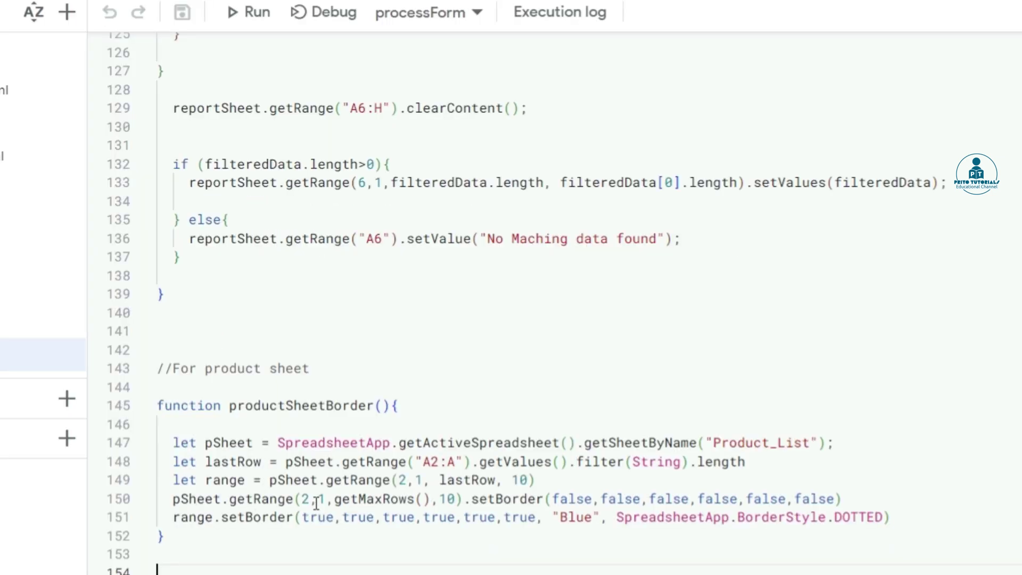
click(341, 499)
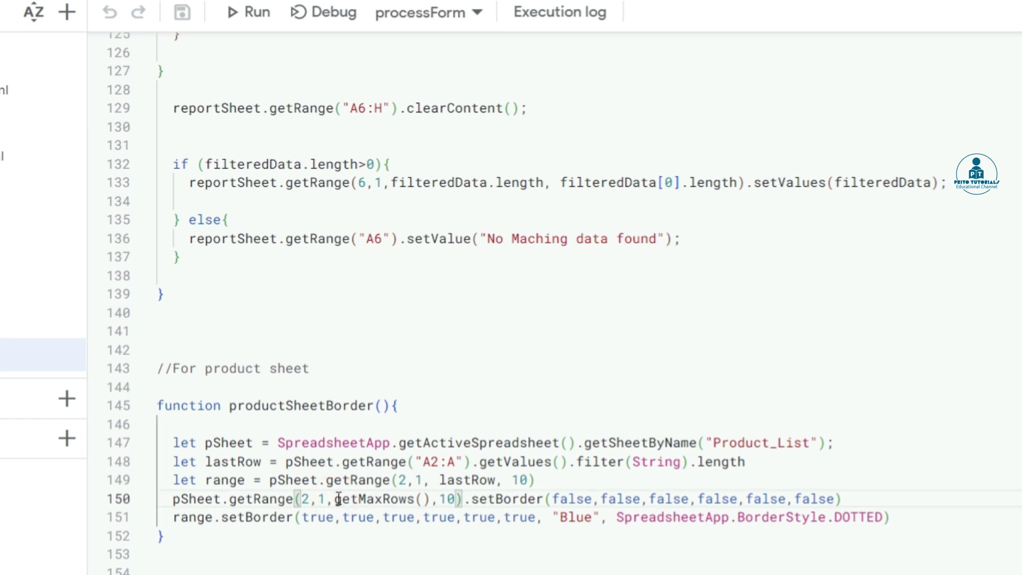
double_click(206, 497)
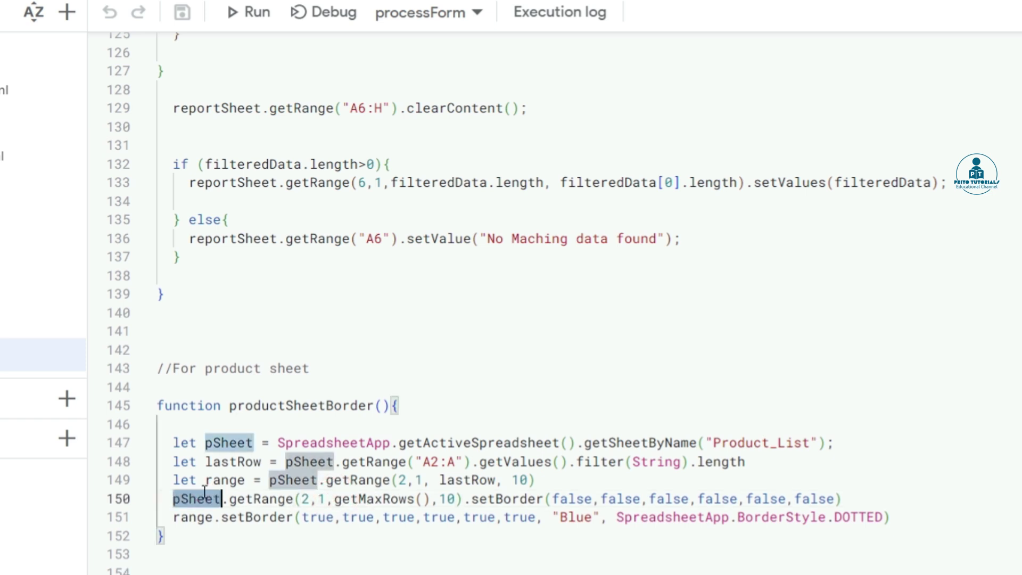
key(ctrl+c)
click(335, 499)
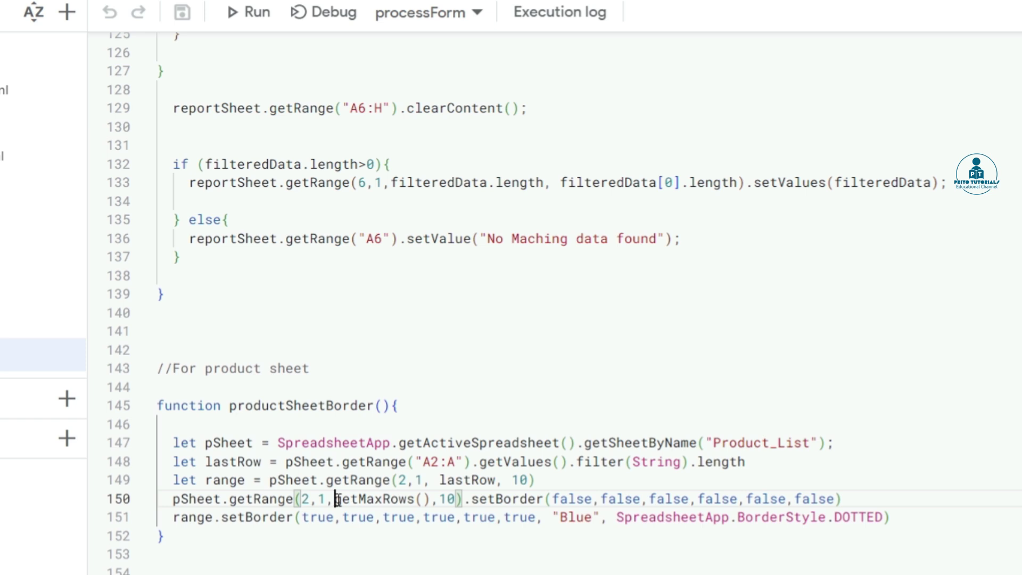
key(ctrl+v)
text(.)
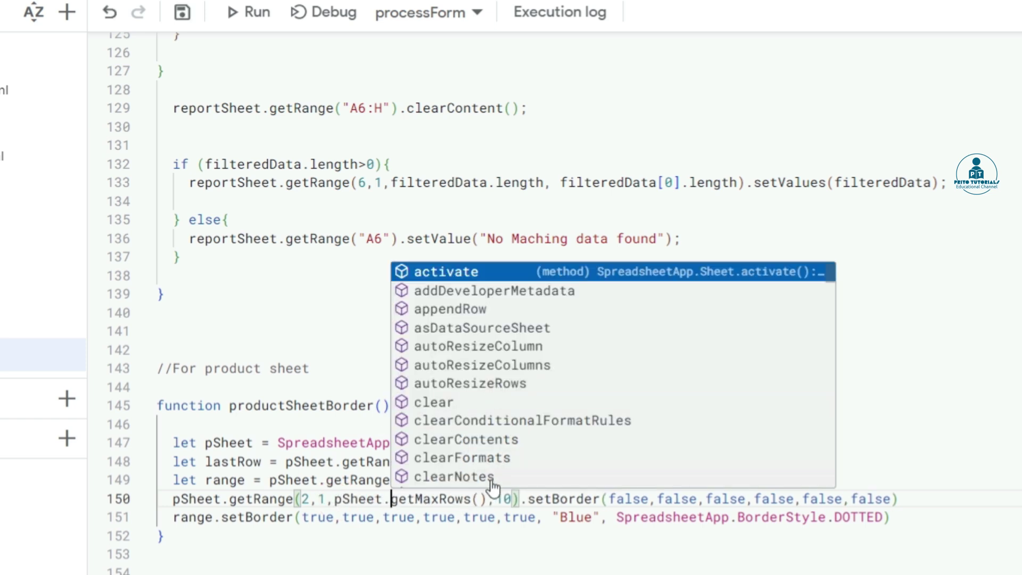
click(452, 499)
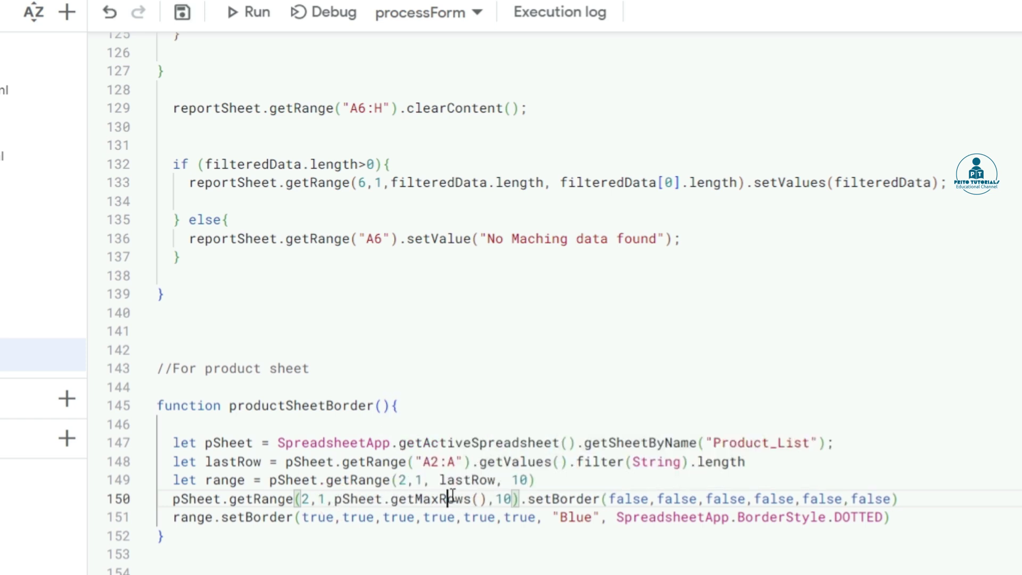
- Save the script project and switch back to the Product_List spreadsheet
click(479, 517)
click(531, 535)
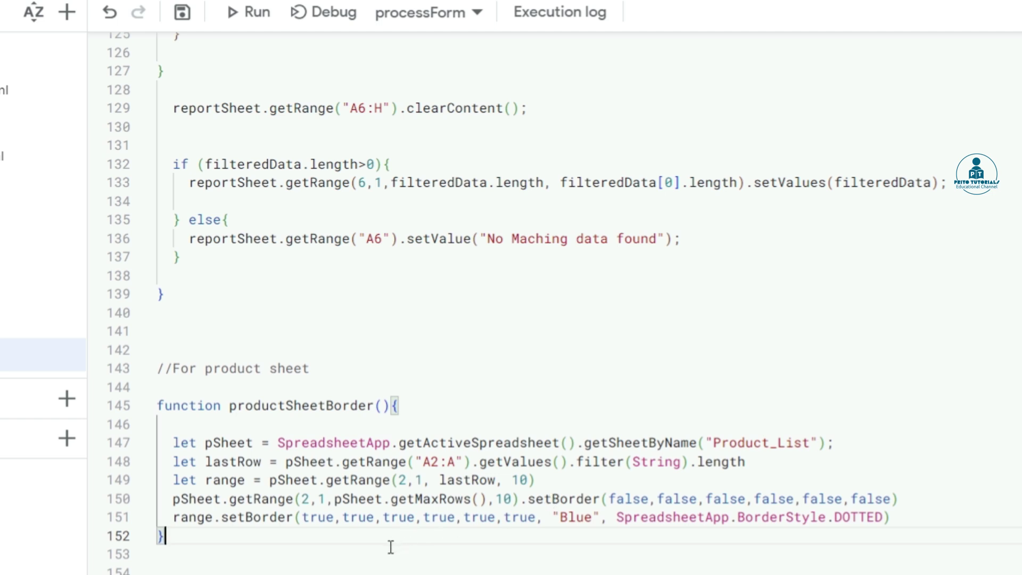
click(427, 570)
click(182, 13)
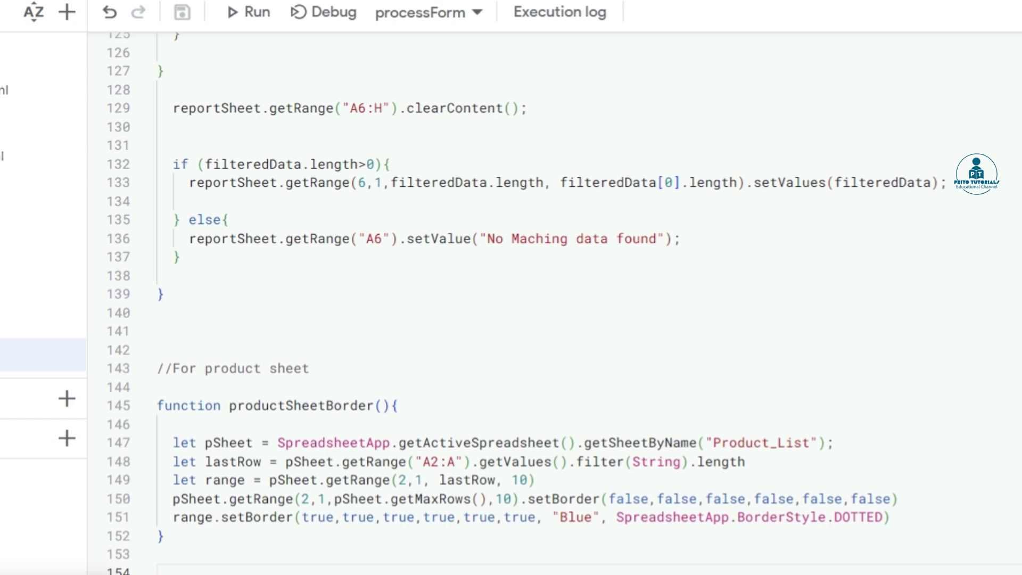
click(269, 7)
click(326, 336)
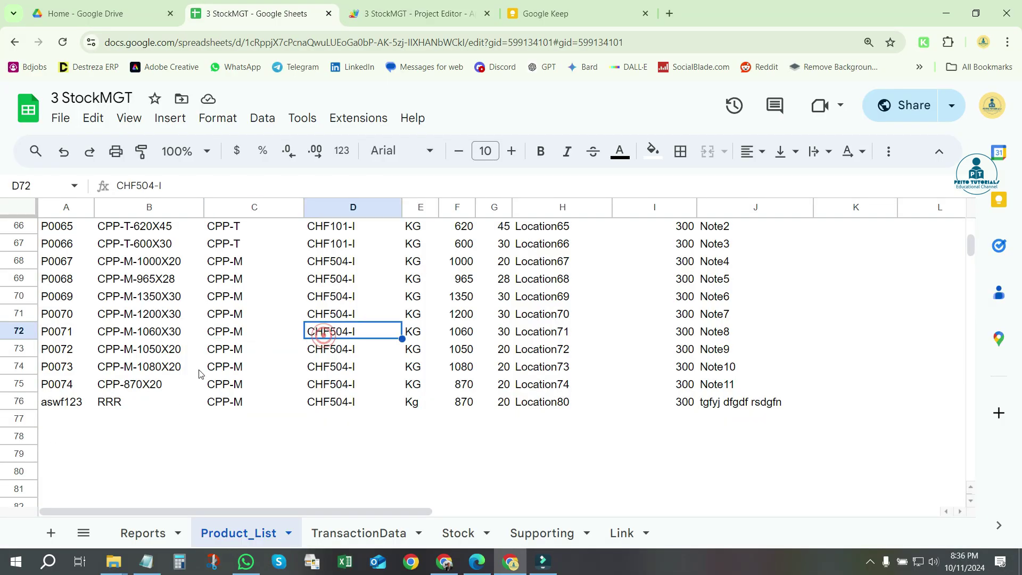
- Change B76 to ere and enter test values rwtrg in A77 and efes in A78
click(112, 401)
text(er)
click(178, 436)
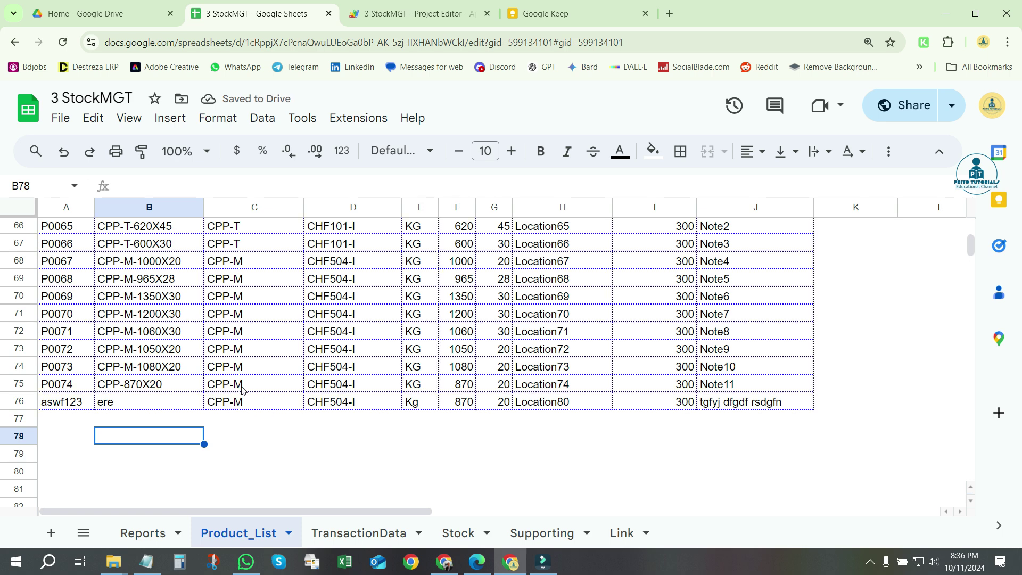
click(62, 420)
text(rwtrg)
click(69, 437)
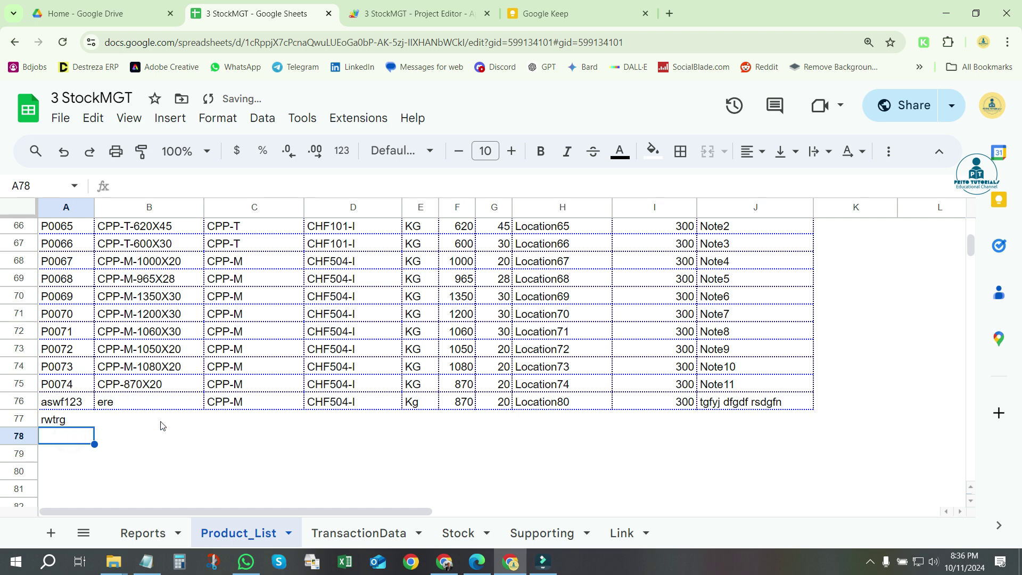
click(79, 422)
click(70, 436)
text(efes)
click(174, 437)
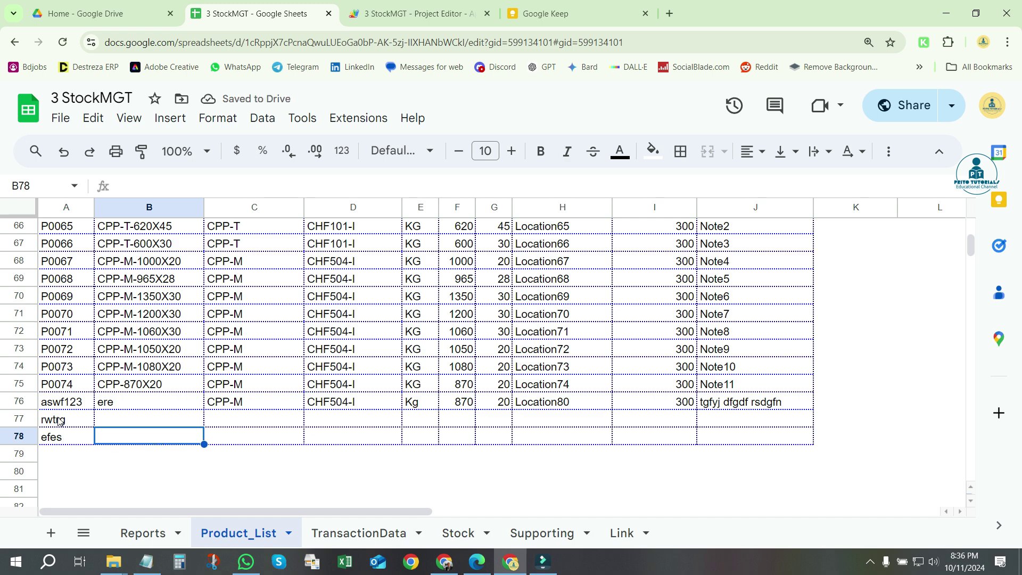
- Clear the test entries from rows 77–78 and check B76's borders
drag(22, 418, 24, 436)
key(Delete)
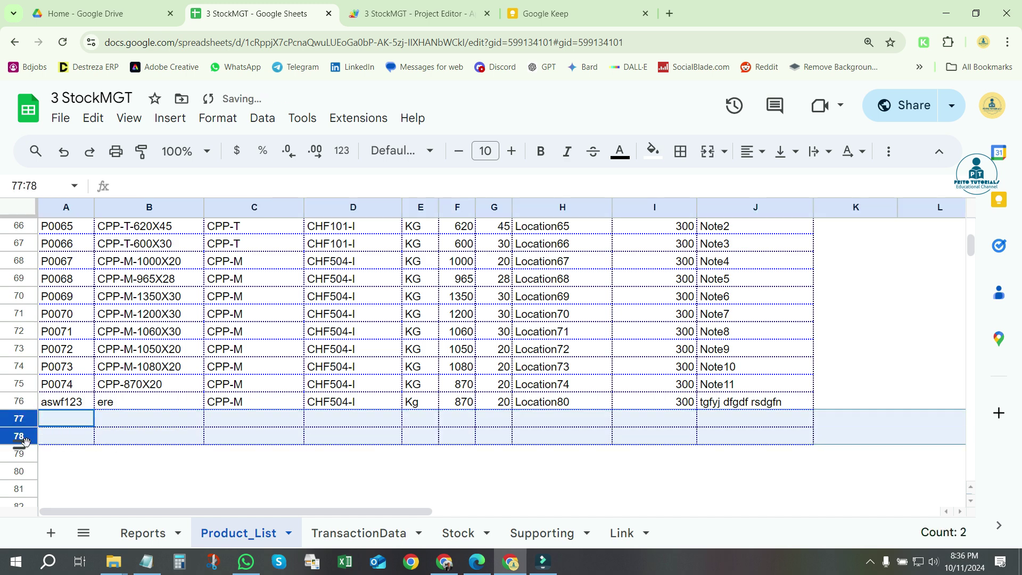
click(146, 434)
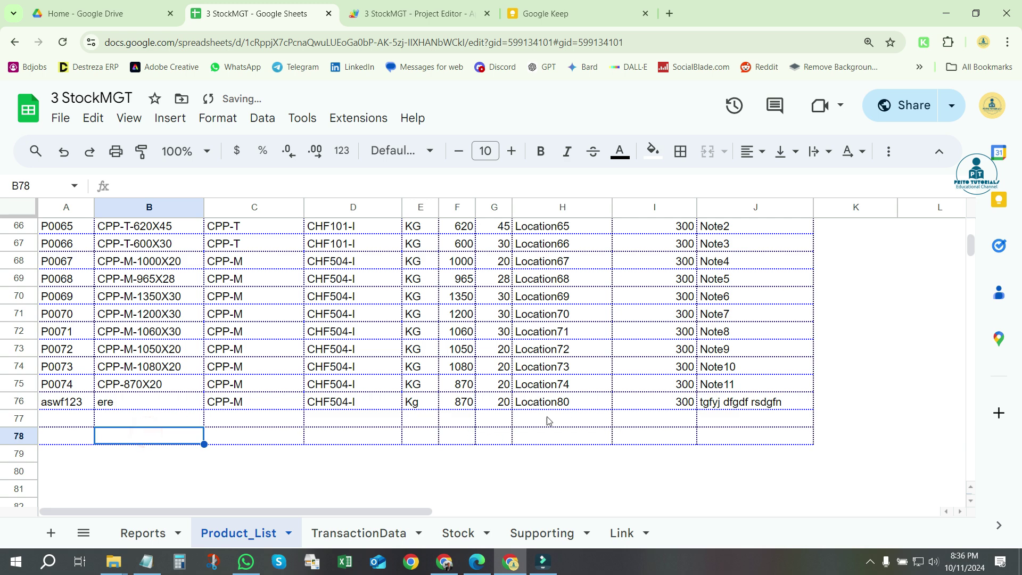
click(141, 405)
scroll(377, 412, up, 8)
scroll(388, 394, up, 9)
scroll(406, 371, up, 4)
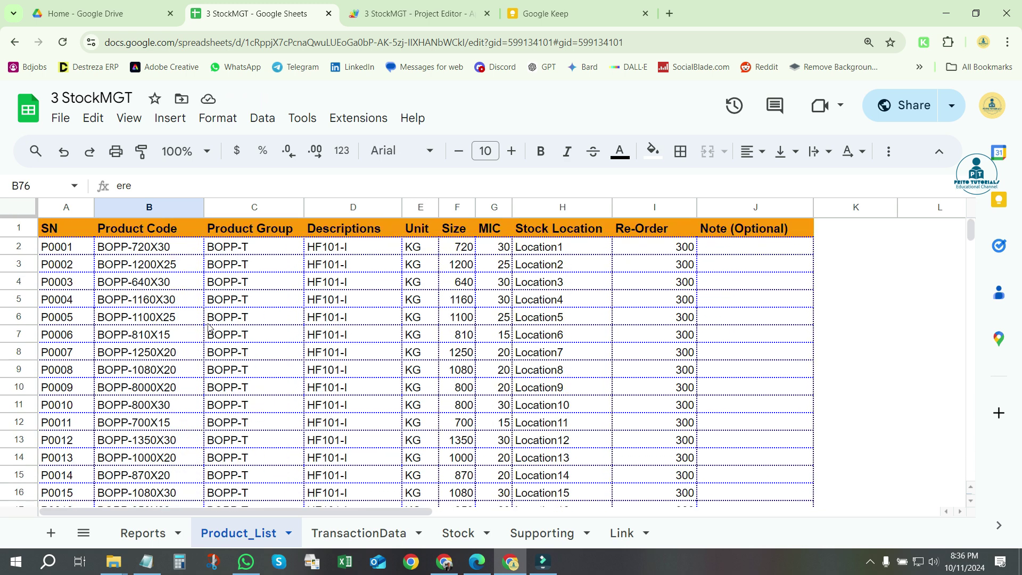